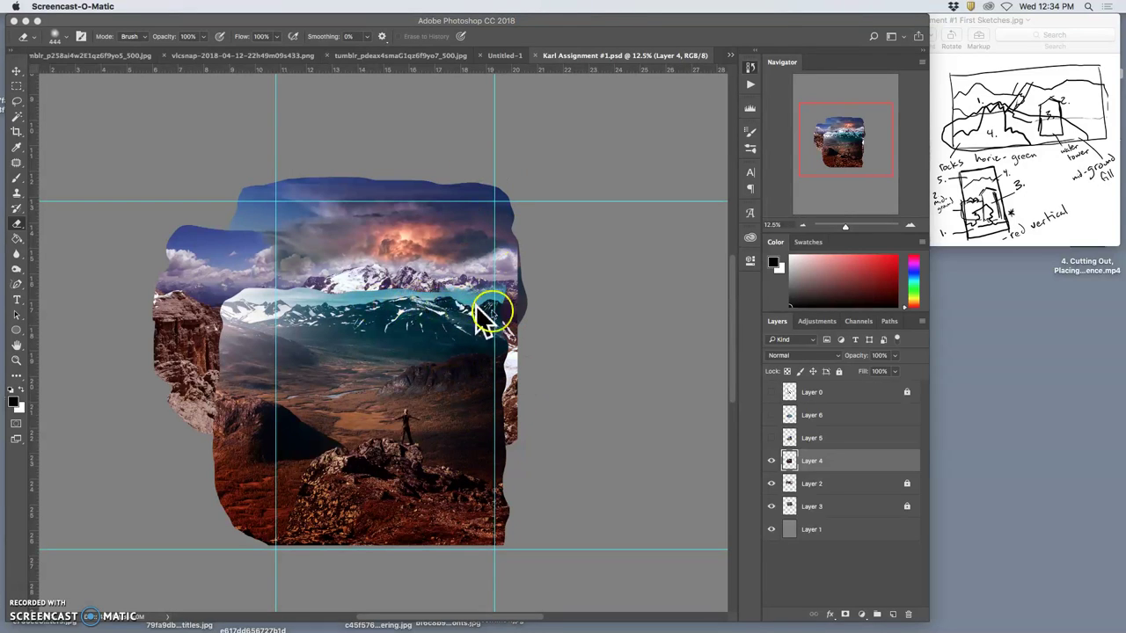
Erase the stray sky patches around the upper-left snowy peaks on Layer 4
click(772, 460)
click(771, 460)
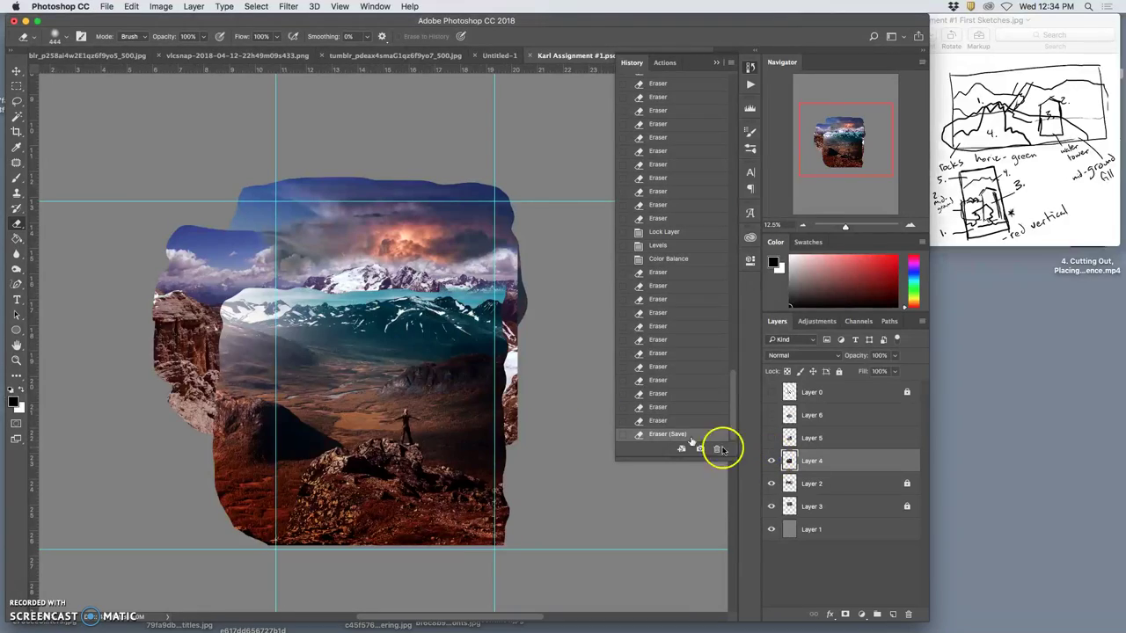
key(super+equal)
key(super+equal)
key(super+equal)
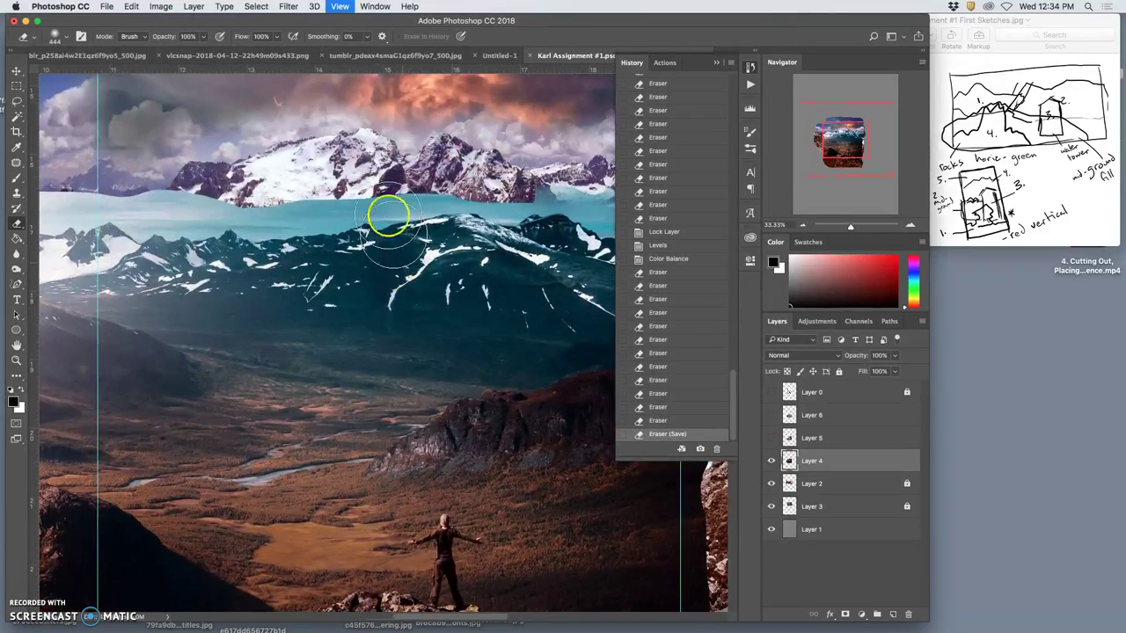
mouse_move(220, 161)
mouse_down()
mouse_move(168, 157)
mouse_move(307, 163)
mouse_up()
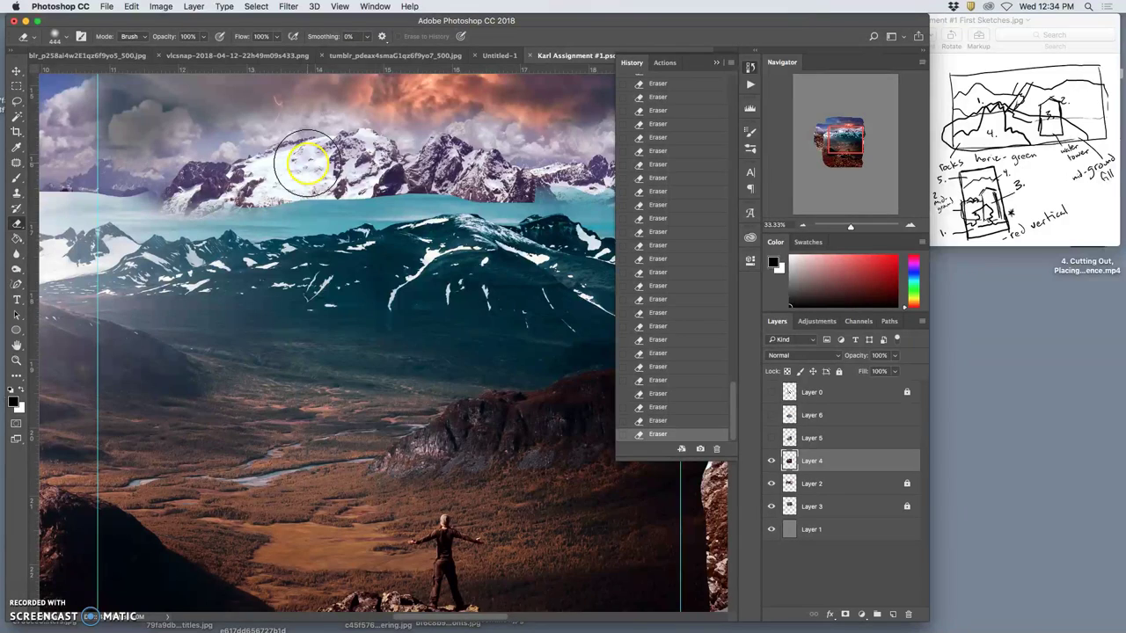
key(super+minus)
key(super+minus)
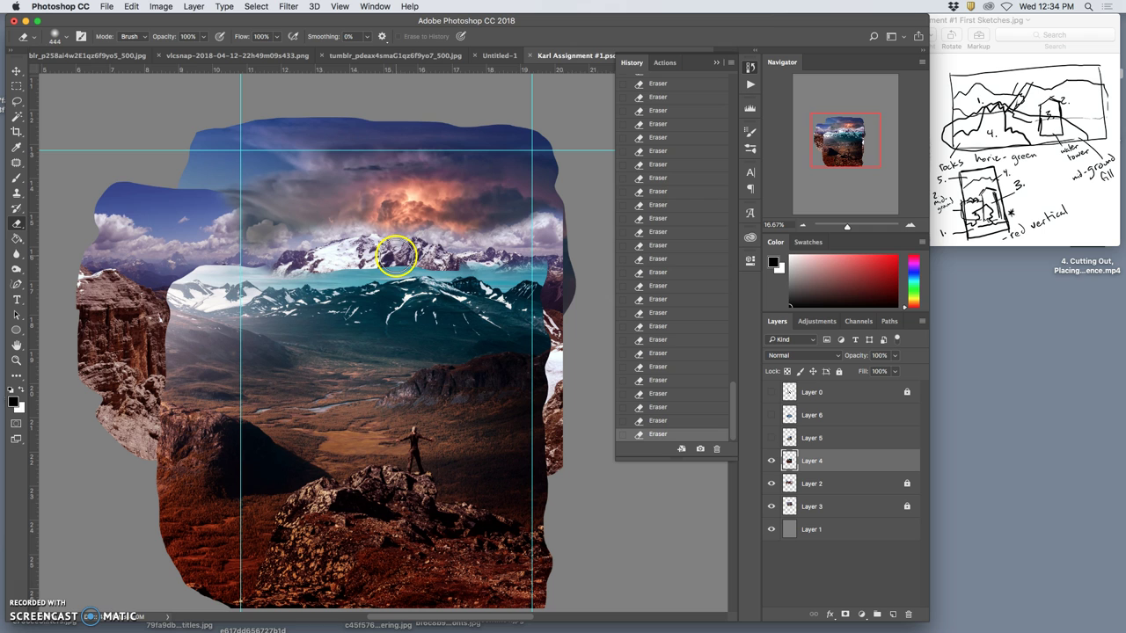
Select the teal sky strip with the Magic Wand at tolerance 32, contiguous
click(17, 118)
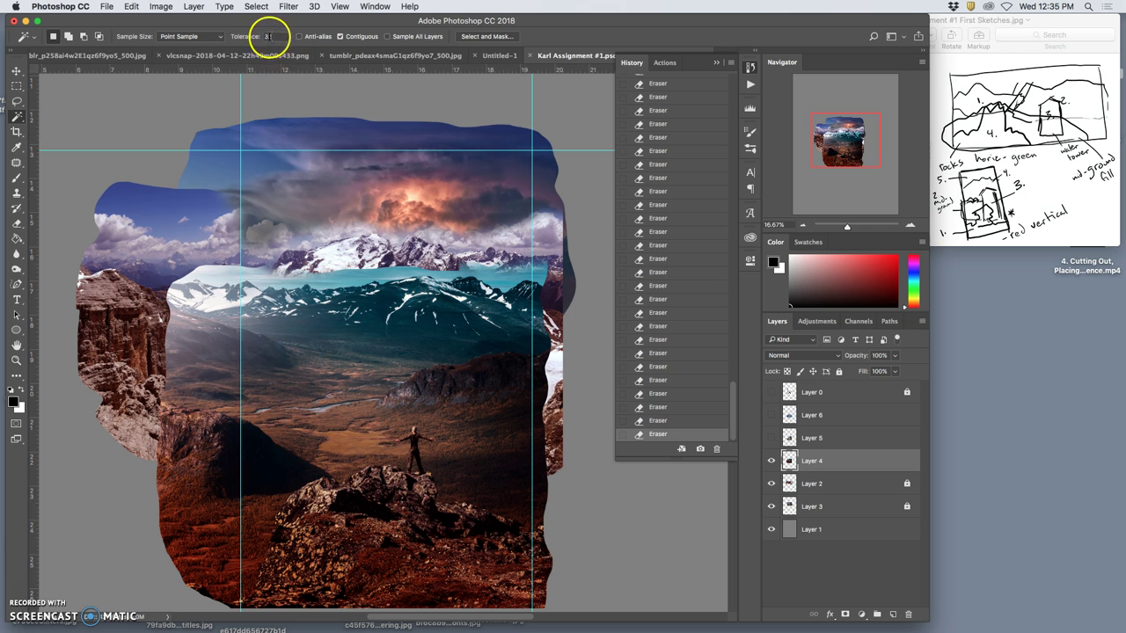
text(2)
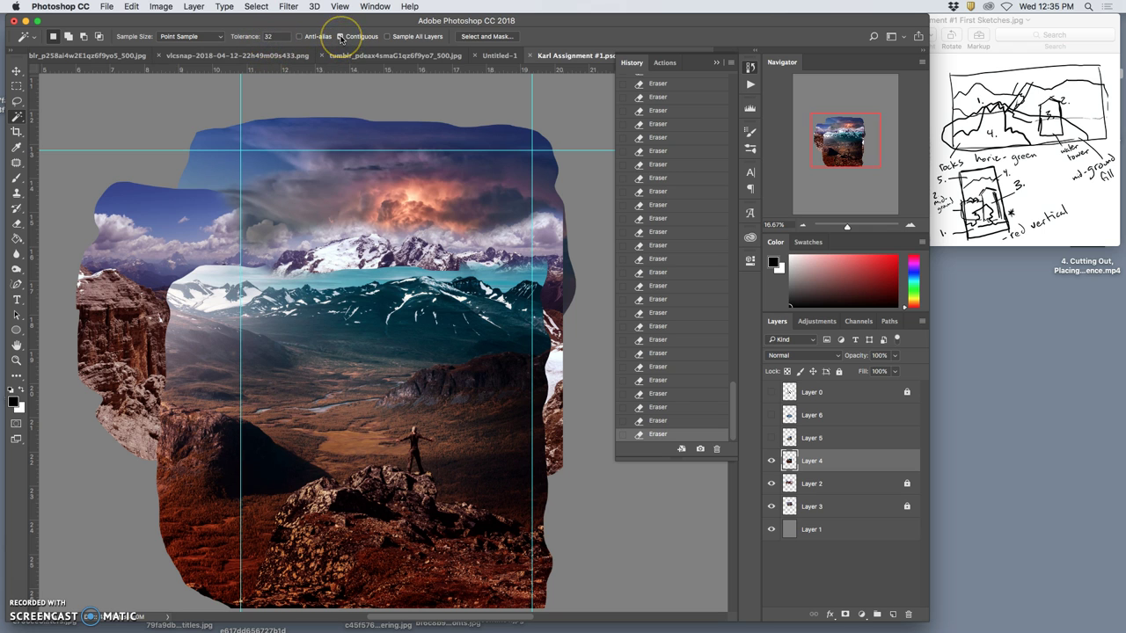
click(352, 282)
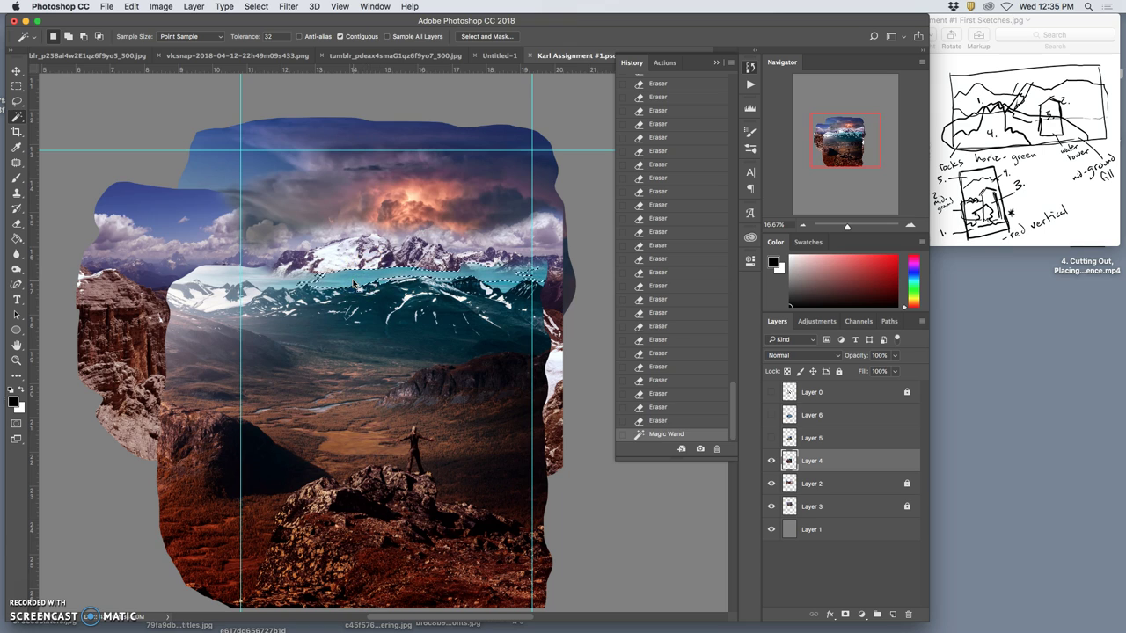
key(super+plus)
key(super+plus)
key(super+plus)
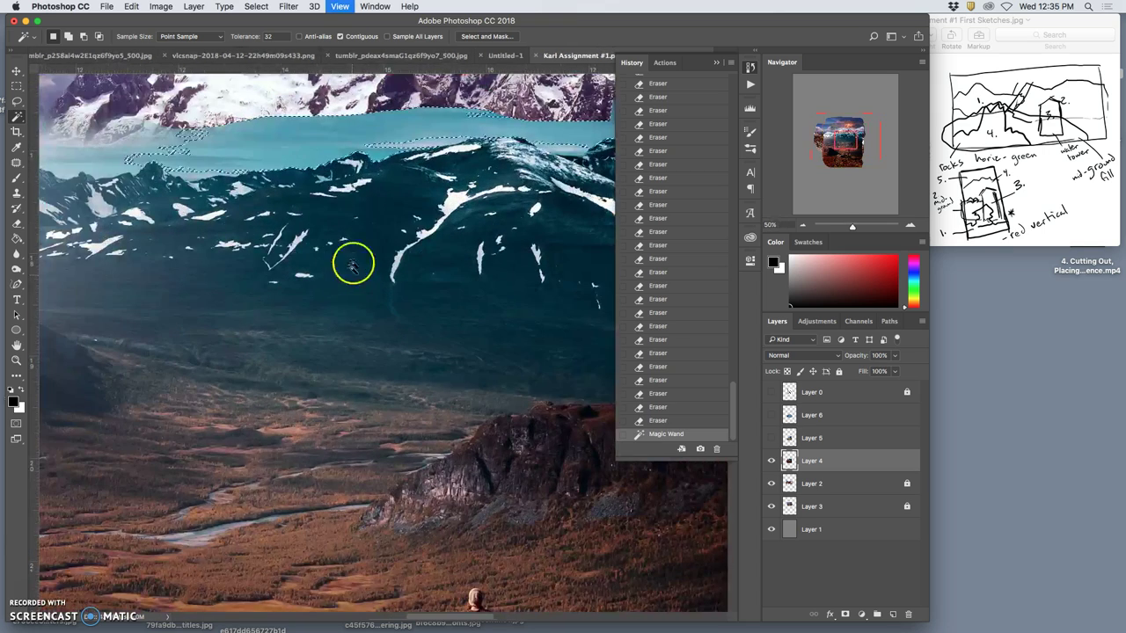
click(717, 66)
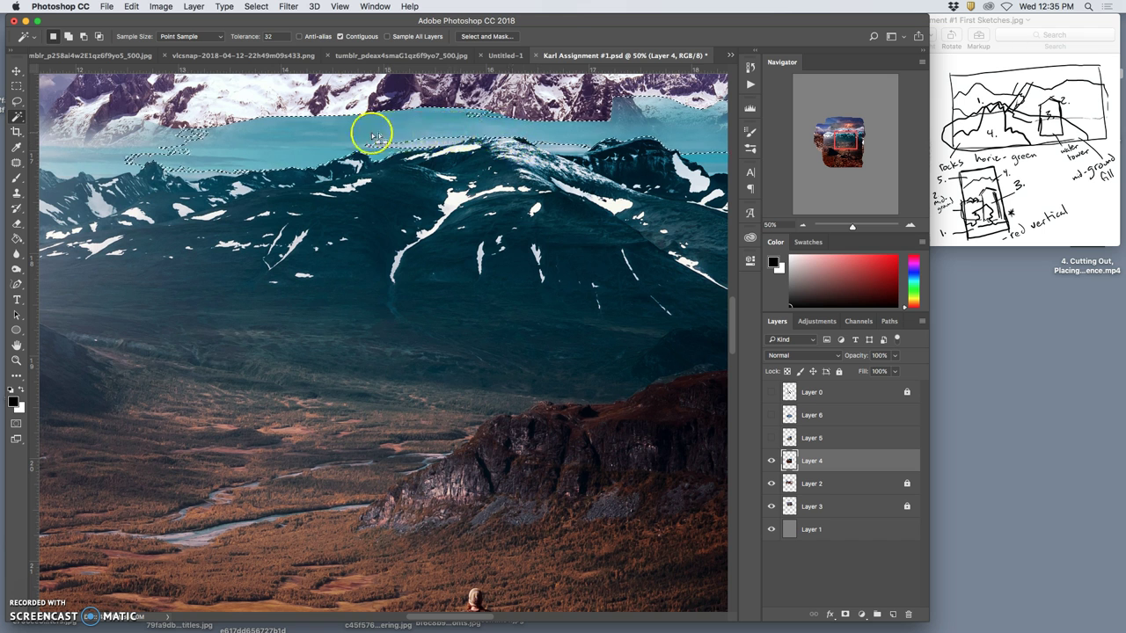
scroll(354, 132, left, 5)
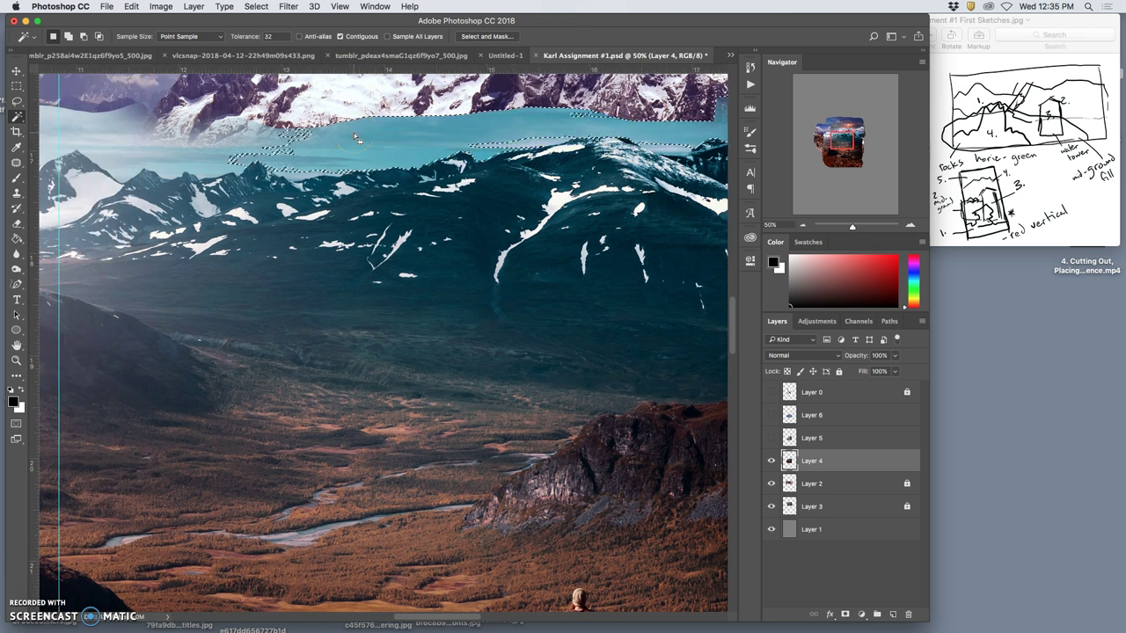
Add the hazy sky patches beside the strip to the selection and inspect its edge
click(210, 169)
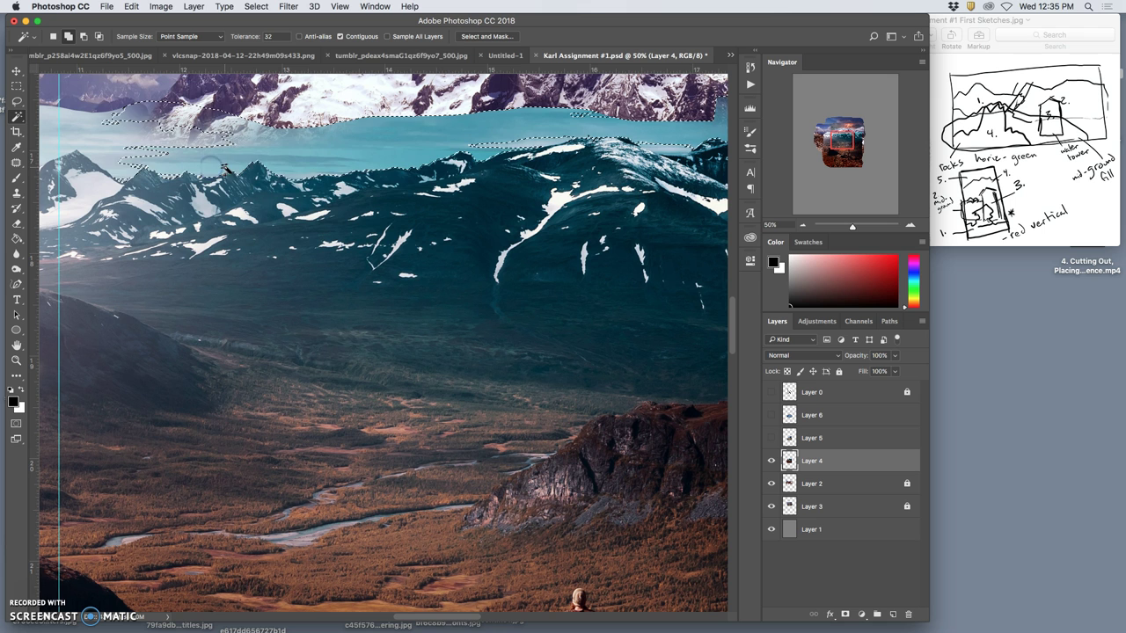
click(314, 164)
click(515, 137)
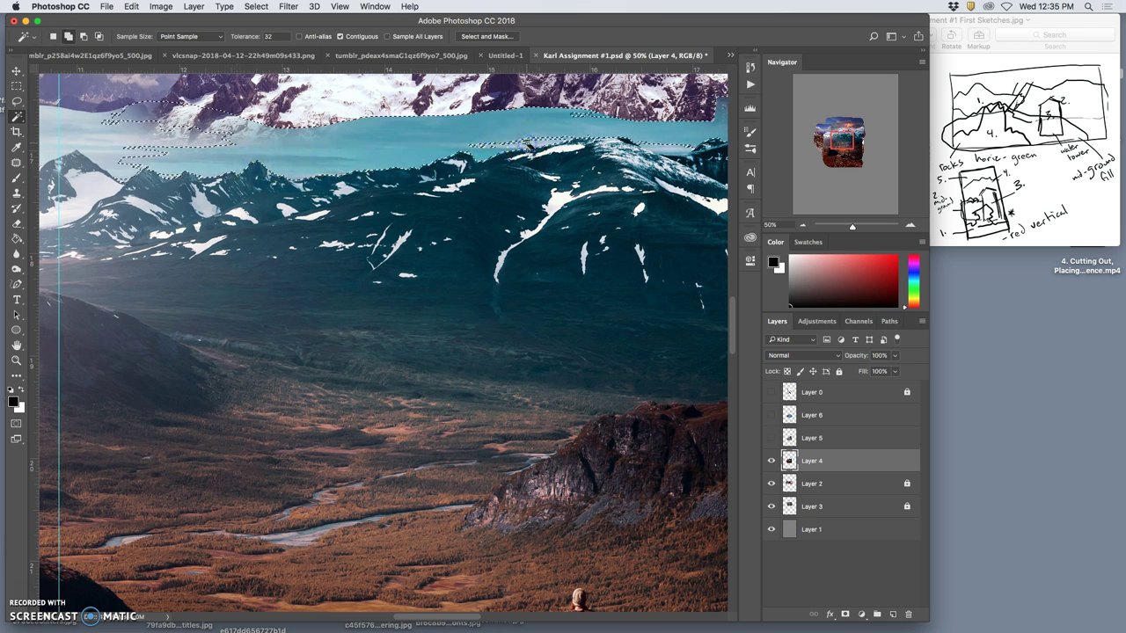
click(528, 138)
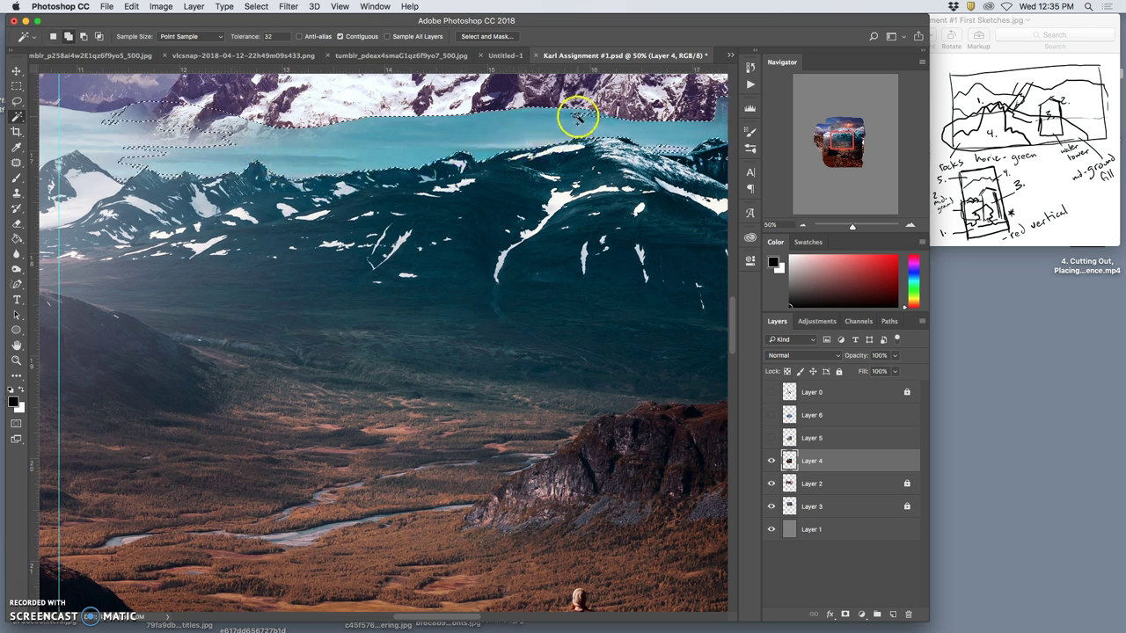
scroll(543, 128, right, 3)
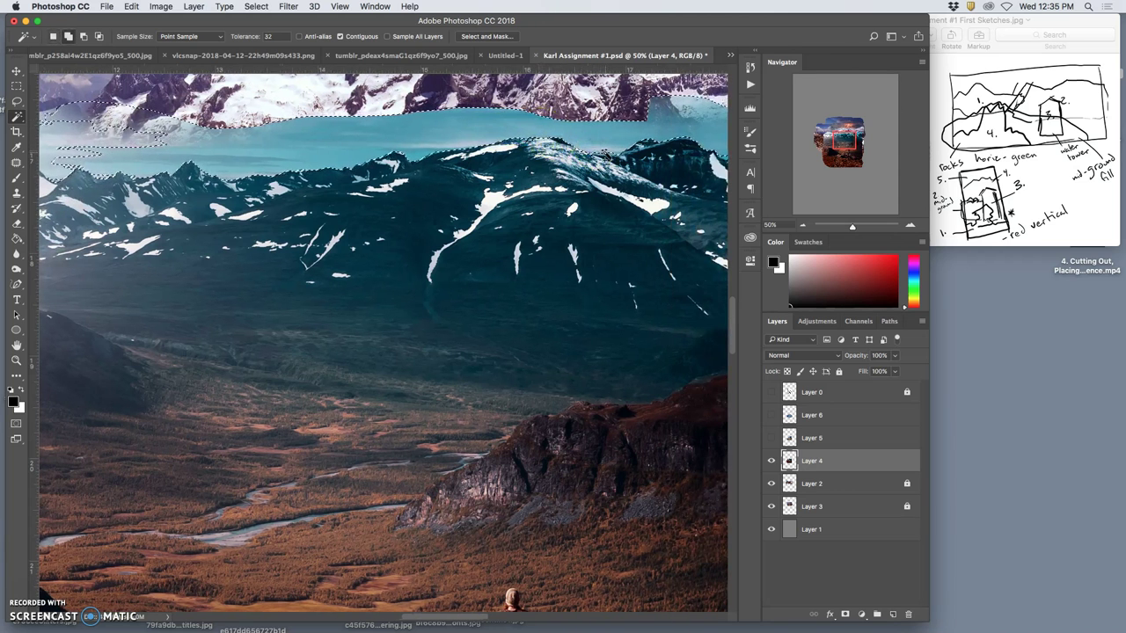
scroll(611, 148, right, 5)
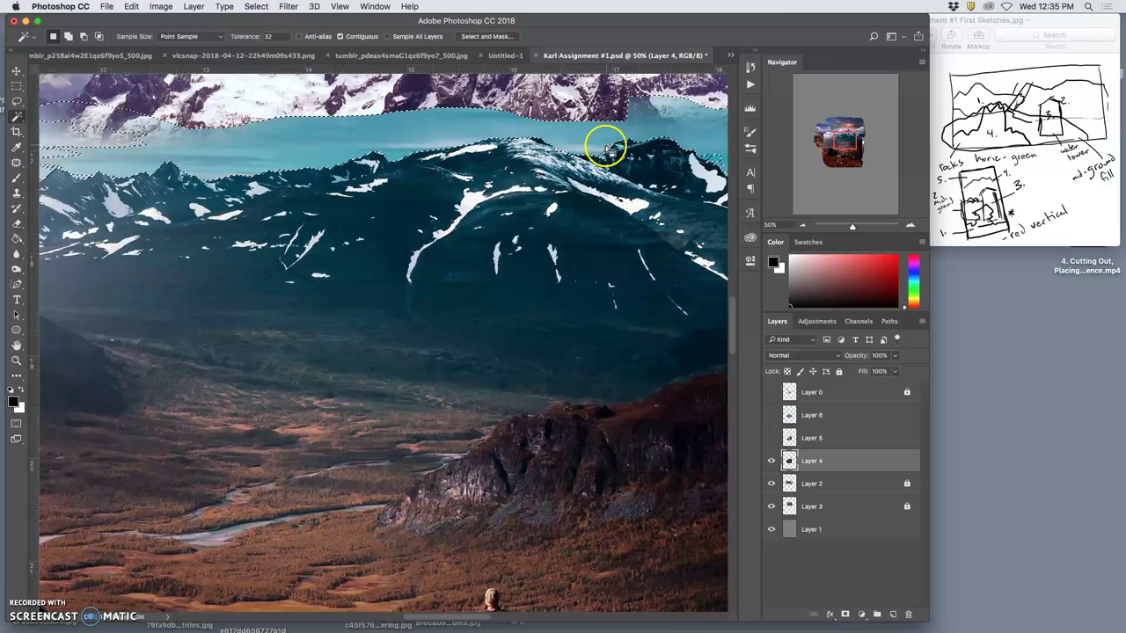
scroll(570, 140, up, 6)
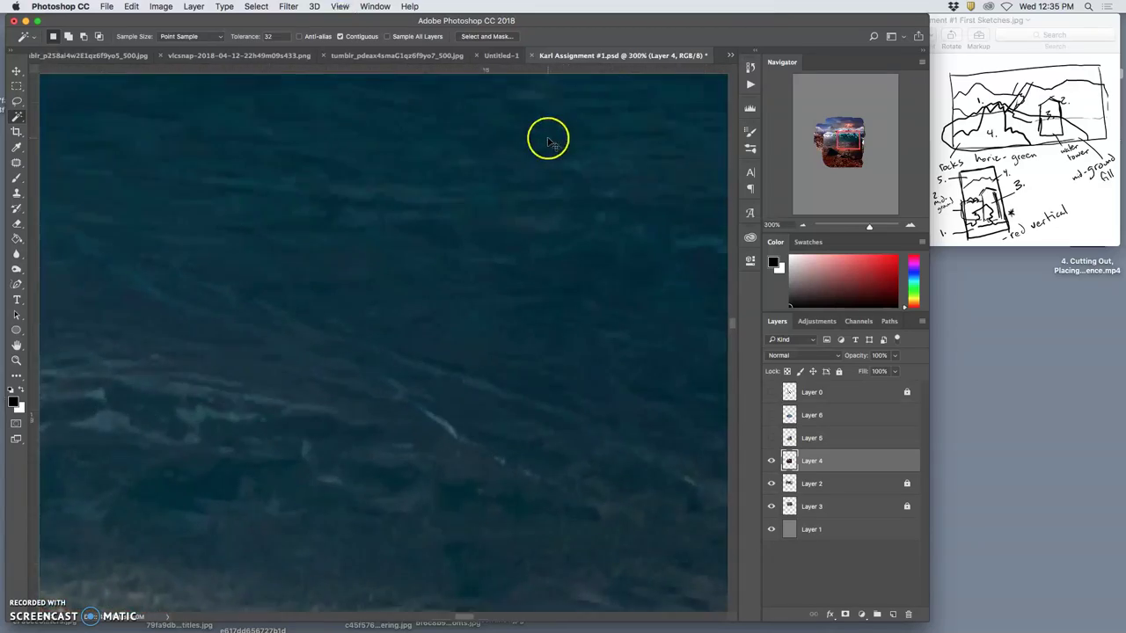
scroll(545, 139, up, 10)
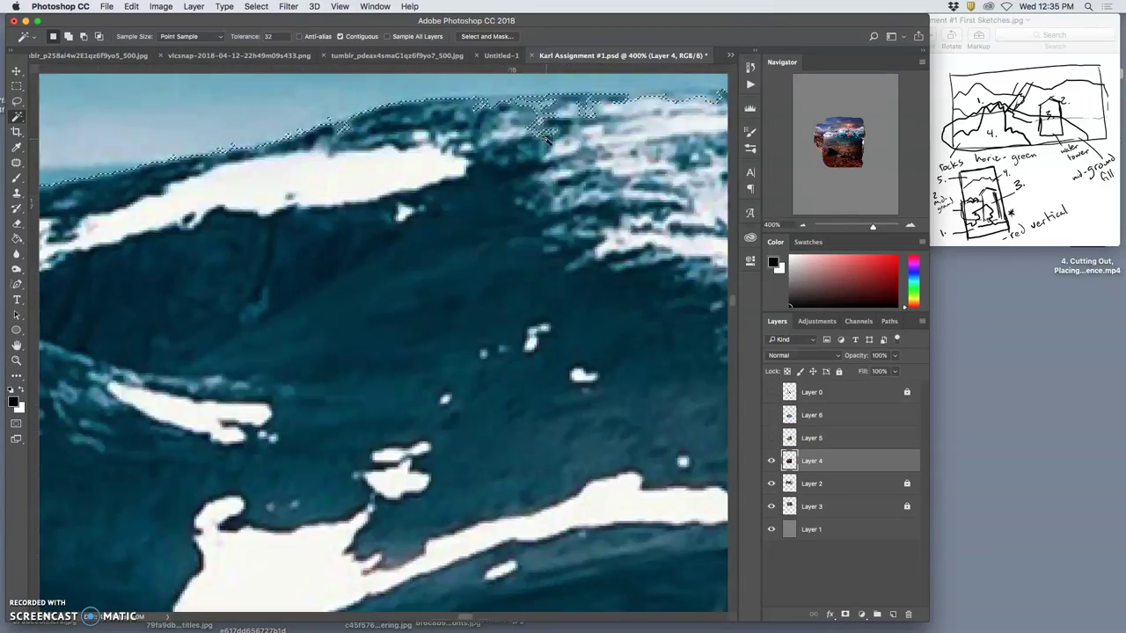
scroll(546, 141, down, 1)
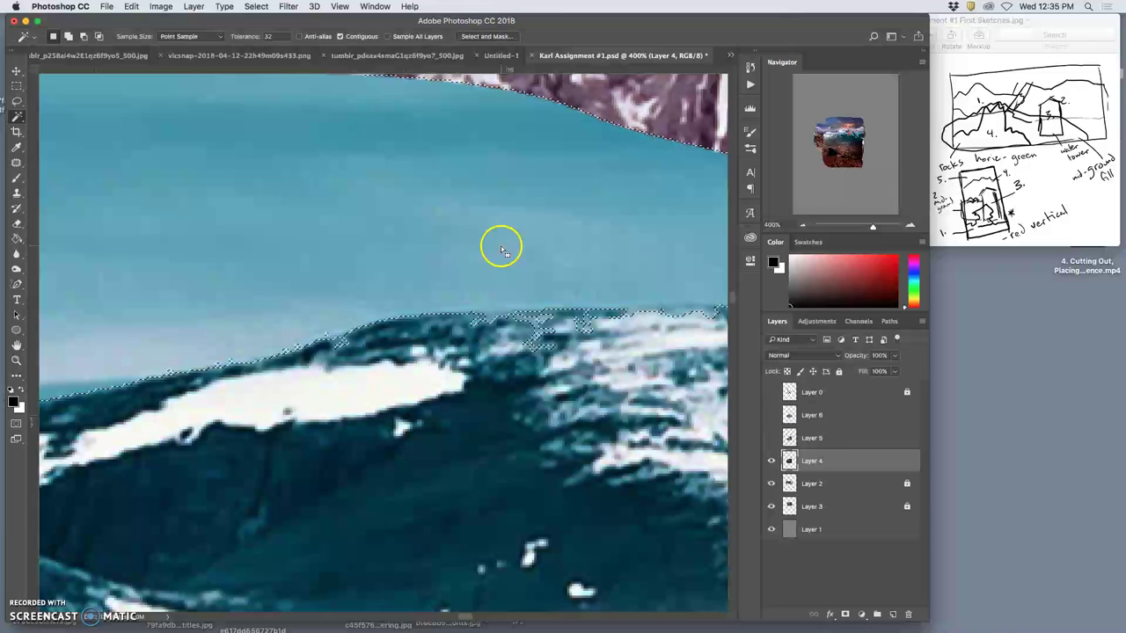
scroll(496, 248, right, 4)
scroll(496, 248, down, 2)
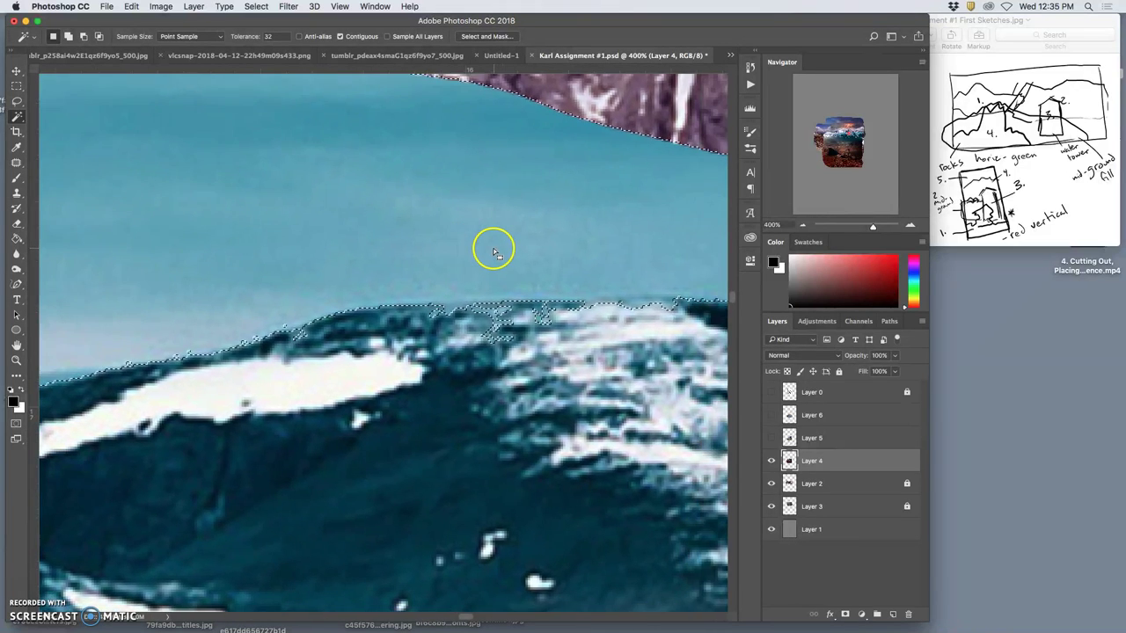
scroll(490, 249, right, 3)
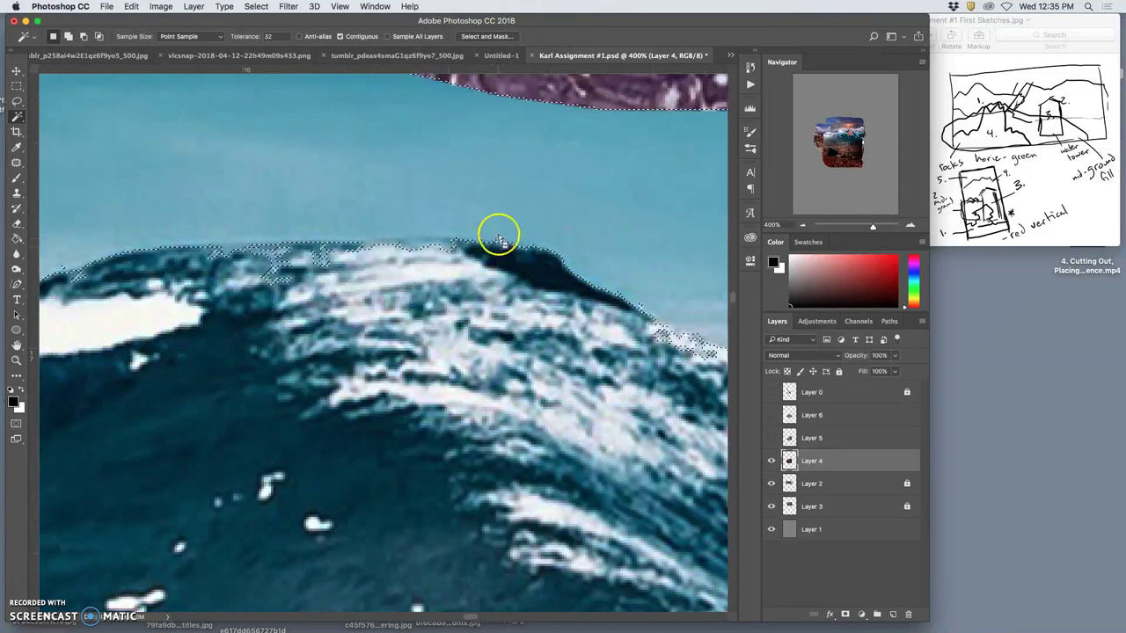
Use the Lasso to add and subtract the ragged selection edge along the snowy ridge crest
click(18, 102)
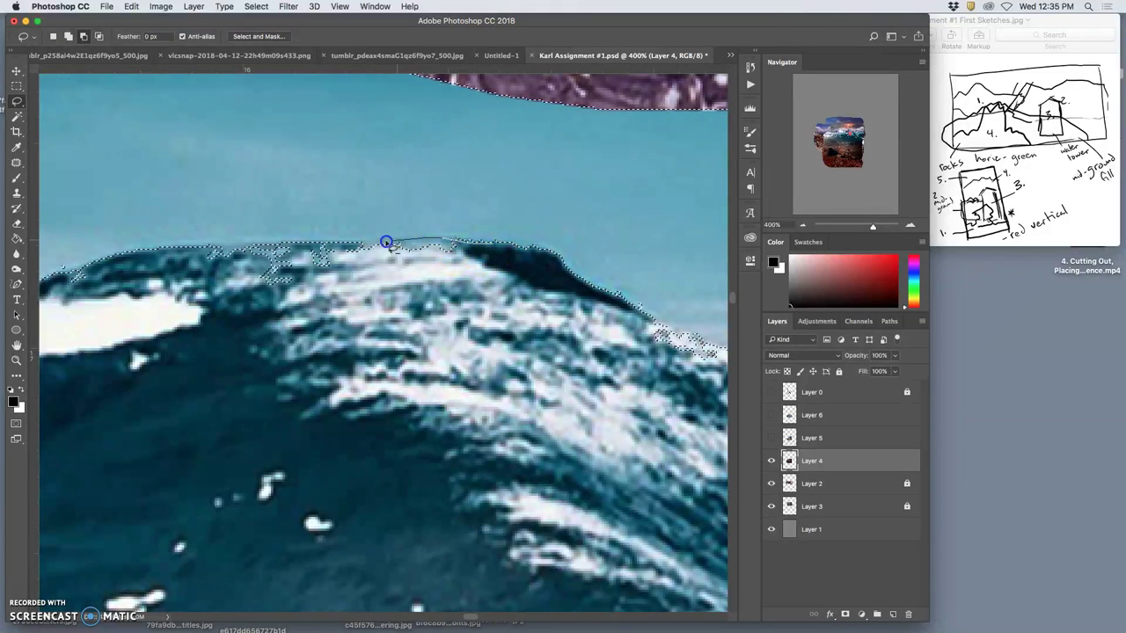
drag(347, 243, 300, 243)
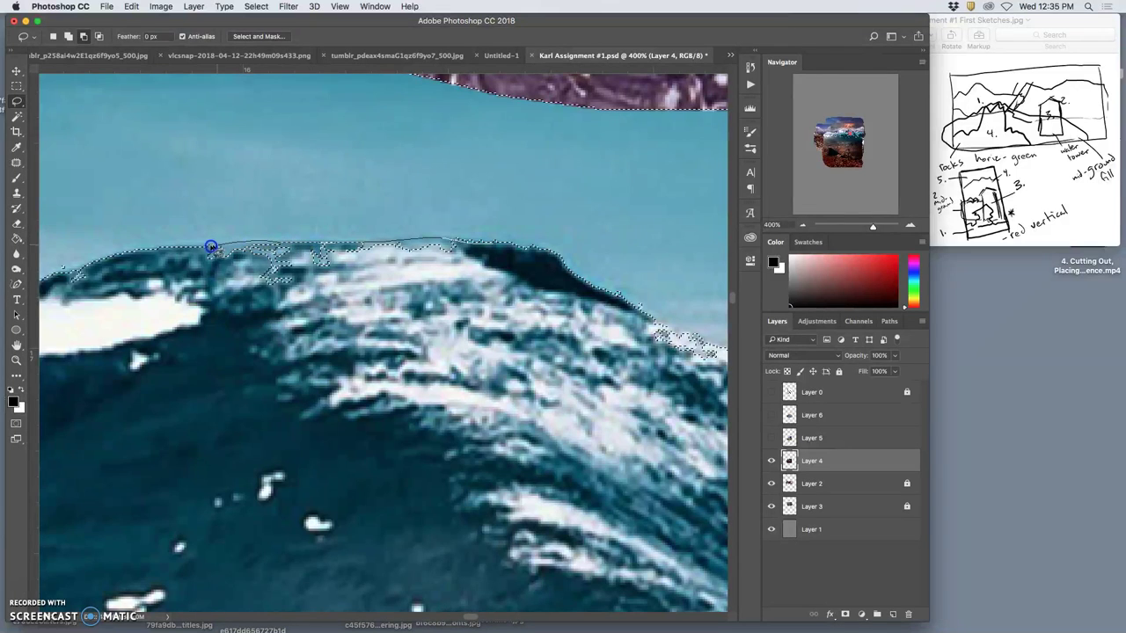
mouse_move(181, 261)
mouse_down()
mouse_move(478, 319)
mouse_move(482, 308)
mouse_up()
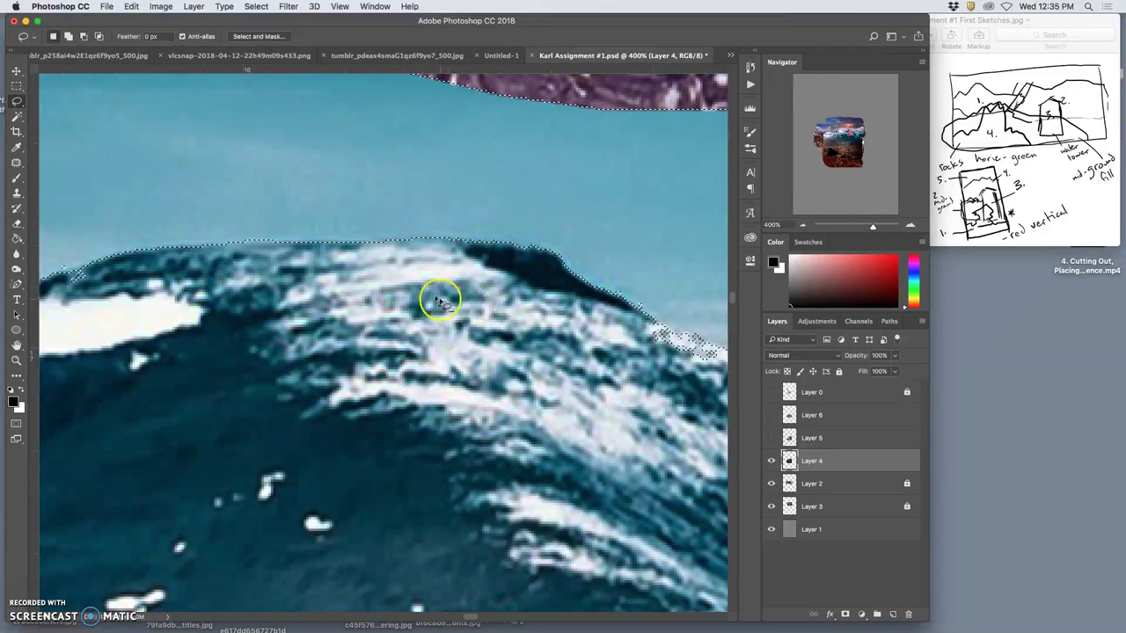
scroll(408, 284, left, 3)
scroll(408, 284, left, 5)
mouse_move(326, 261)
mouse_down()
mouse_move(282, 276)
mouse_move(290, 302)
mouse_up()
scroll(417, 299, up, 5)
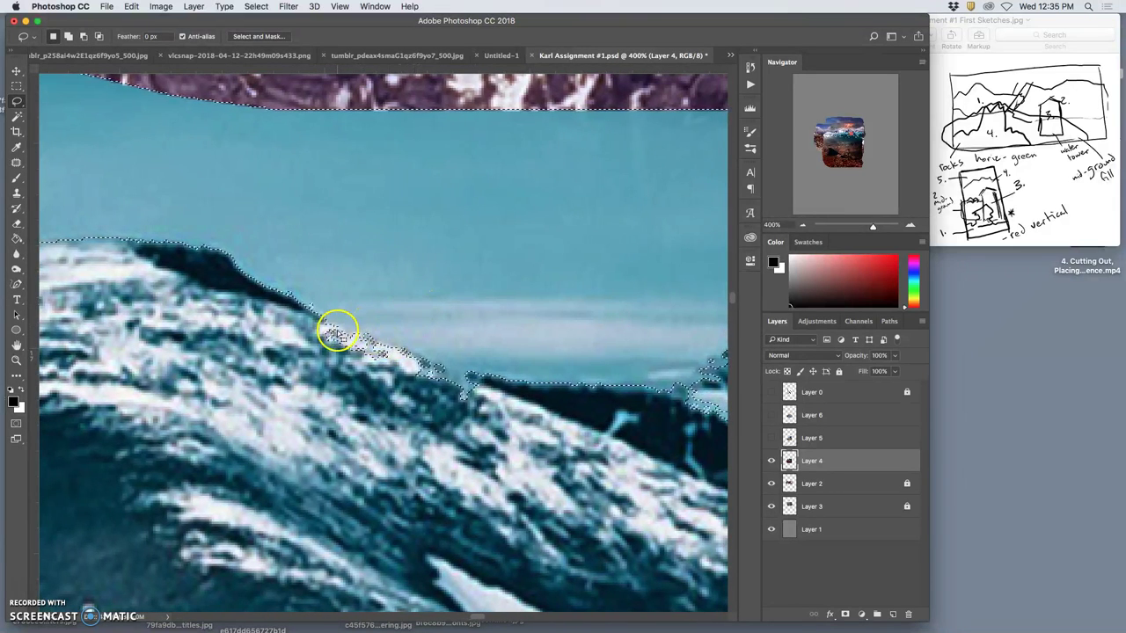
scroll(337, 331, down, 8)
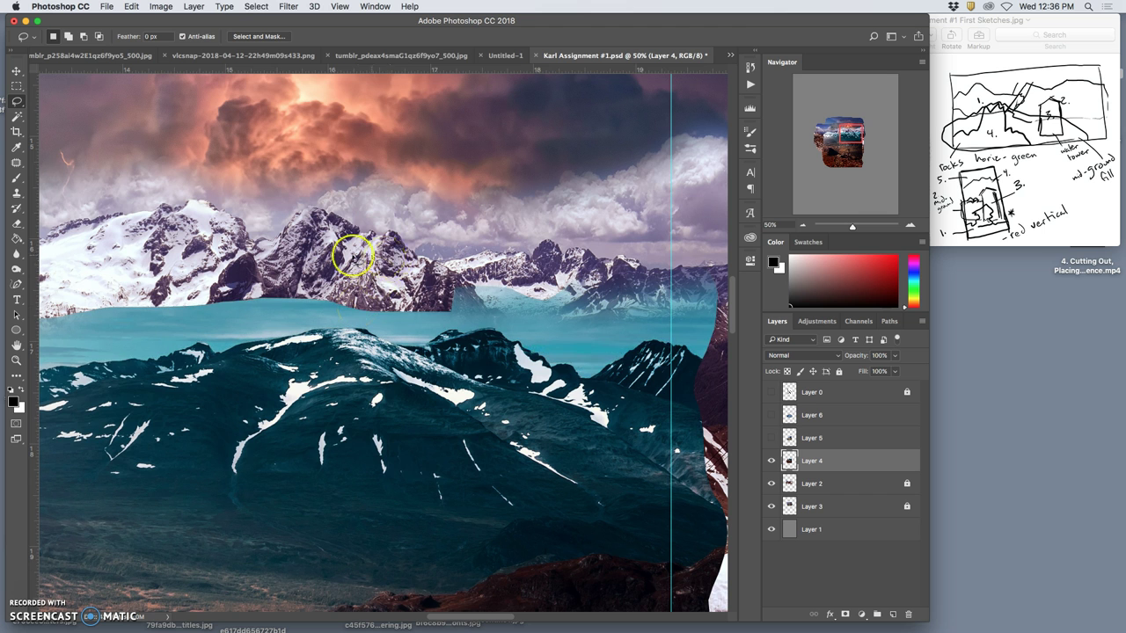
Lasso the dark rock outcrop on Layer 4 and delete it so the teal band runs unbroken
scroll(369, 266, left, 8)
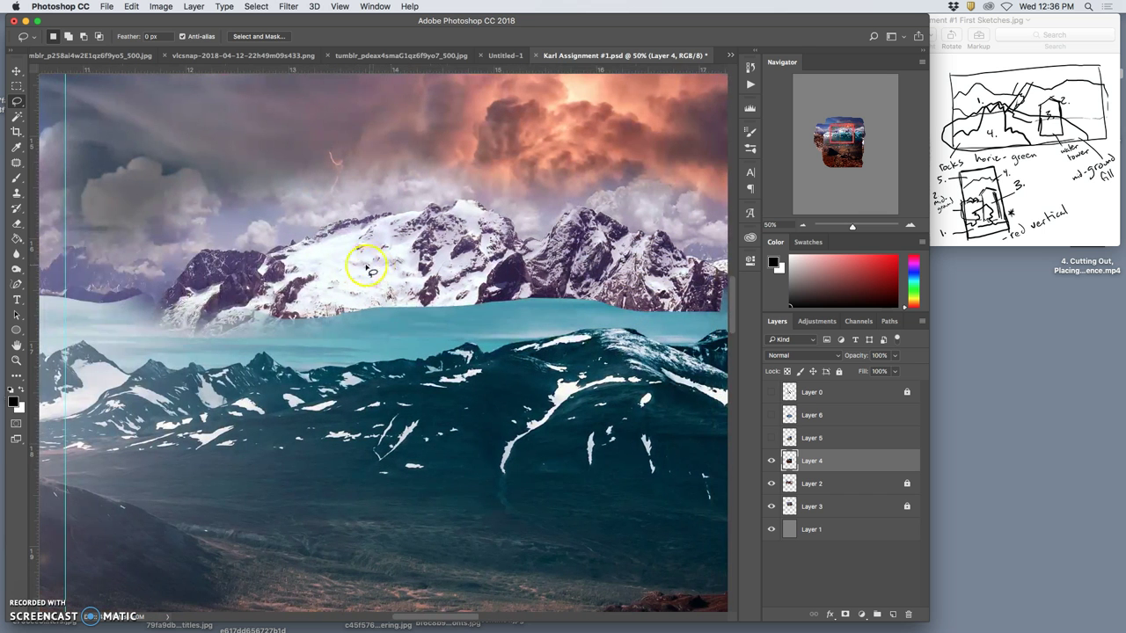
scroll(348, 278, right, 1)
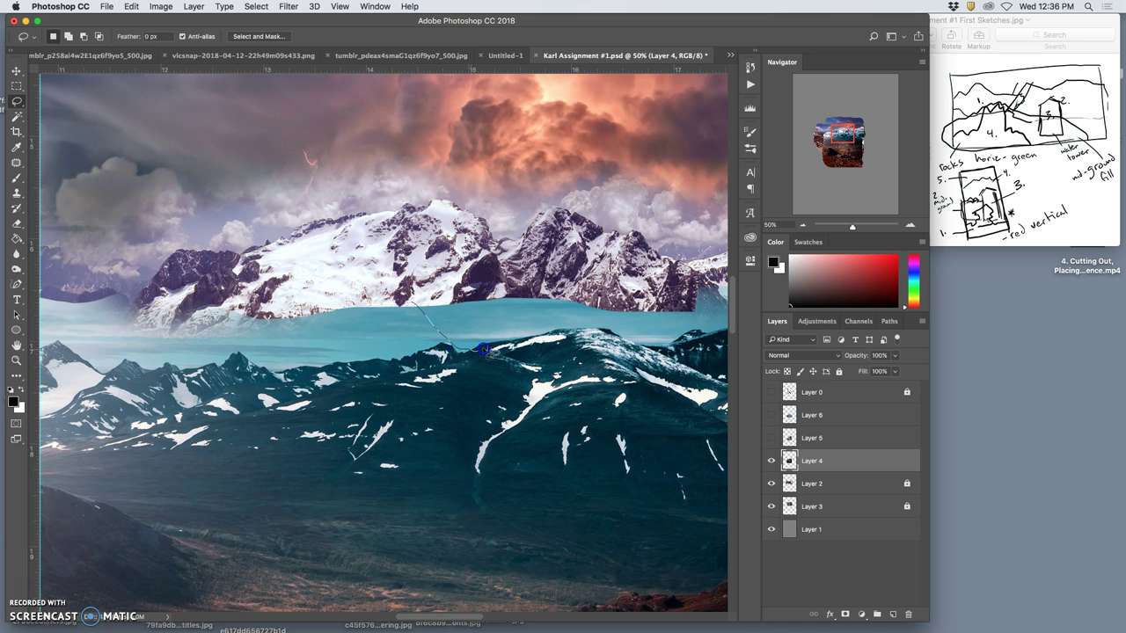
drag(573, 286, 426, 292)
key(Delete)
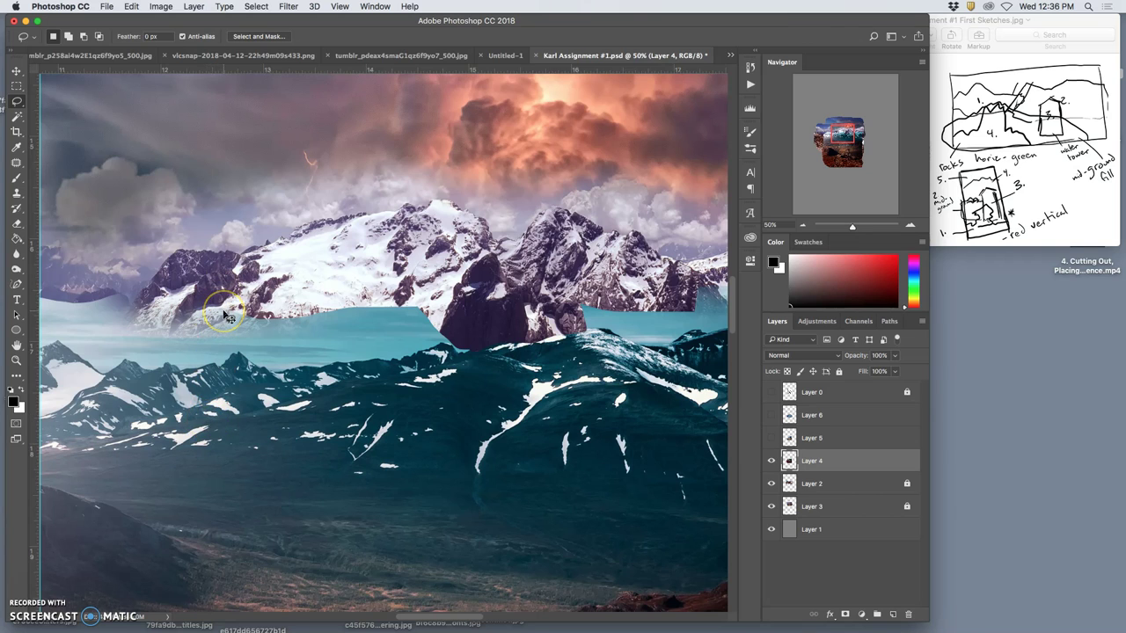
key(super+shift+d)
key(Delete)
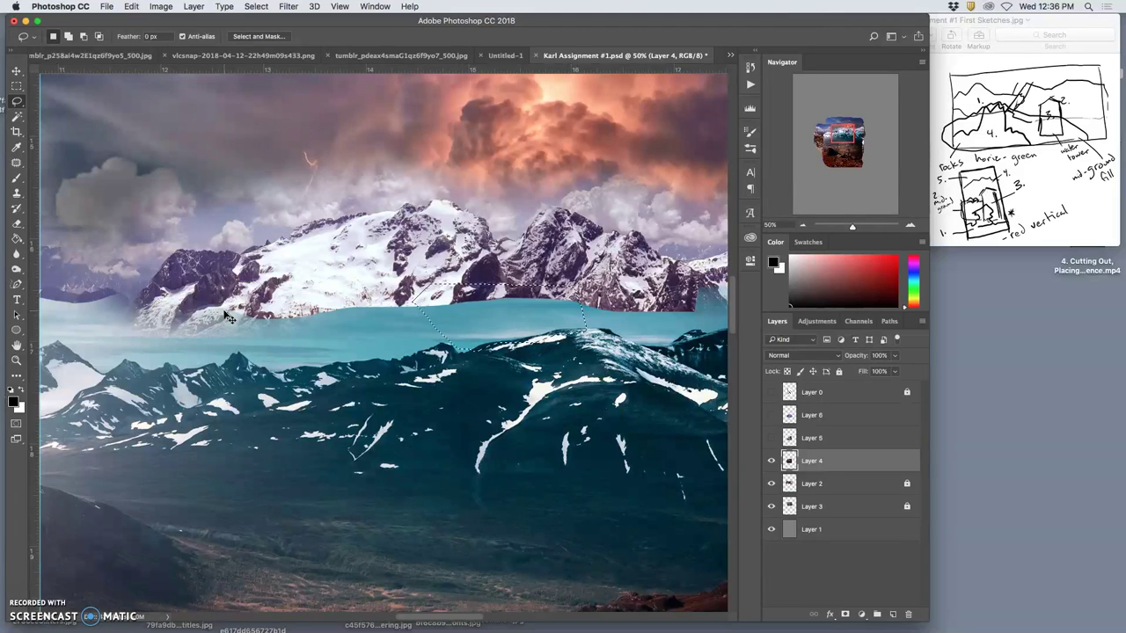
drag(196, 231, 219, 227)
Deselect, then Magic Wand the teal band and add its hazy left end
click(220, 228)
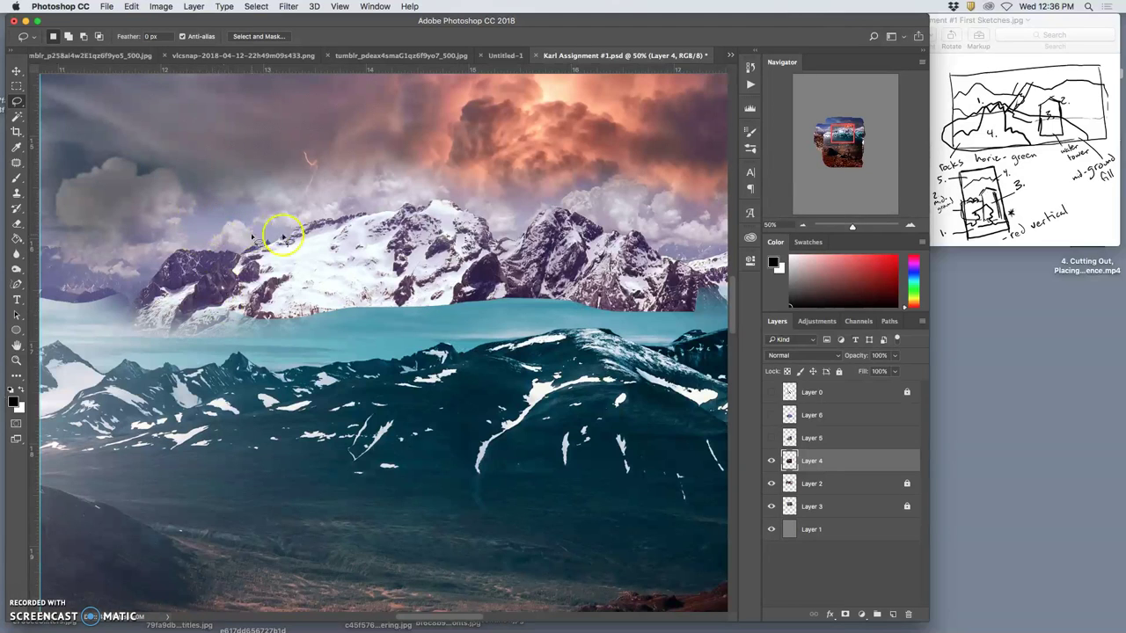
click(17, 117)
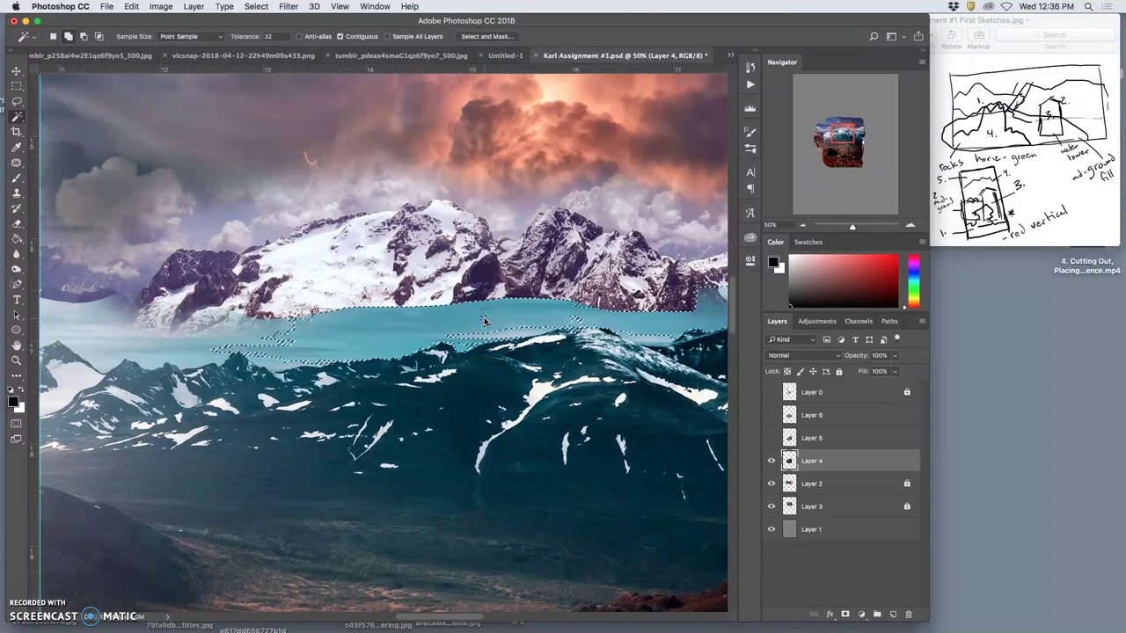
click(485, 328)
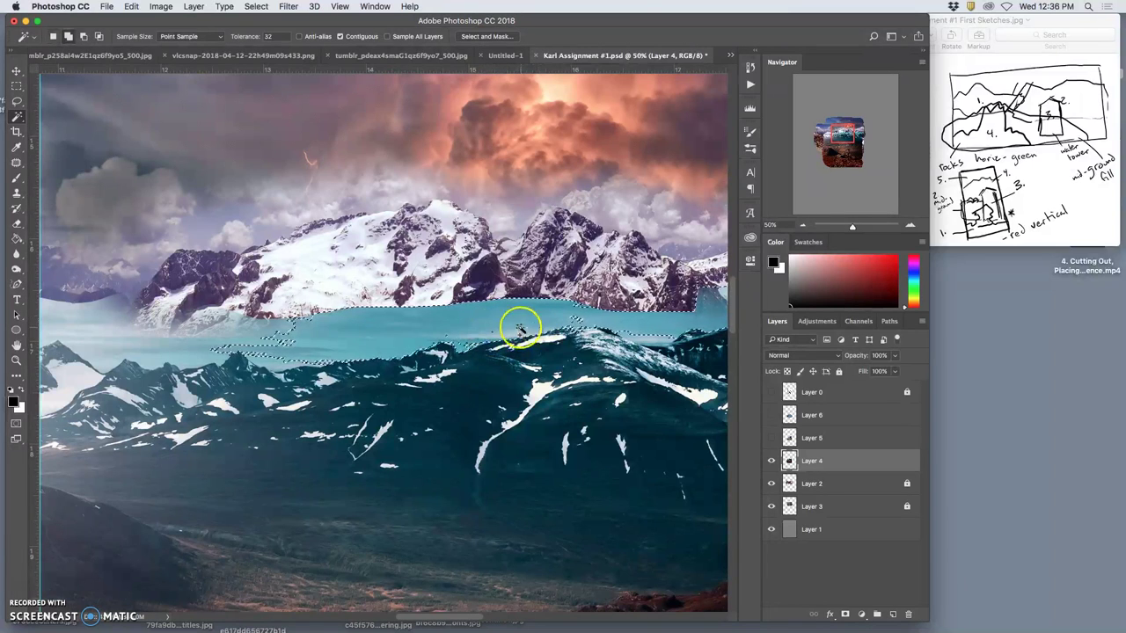
shift+click(207, 330)
shift+click(133, 340)
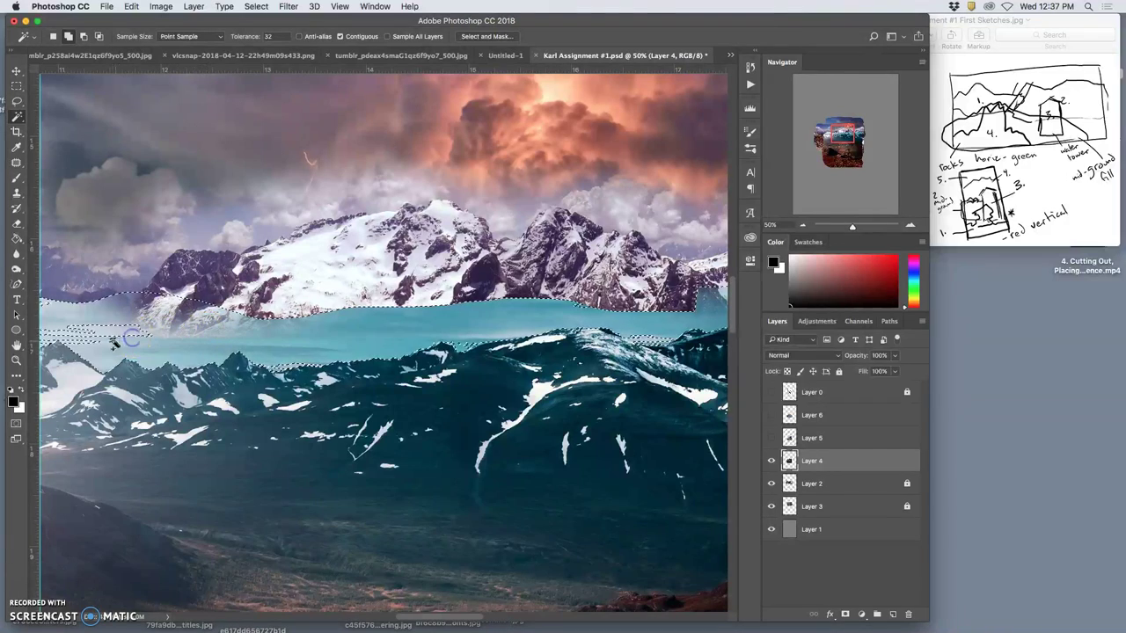
shift+click(101, 334)
drag(116, 340, 155, 334)
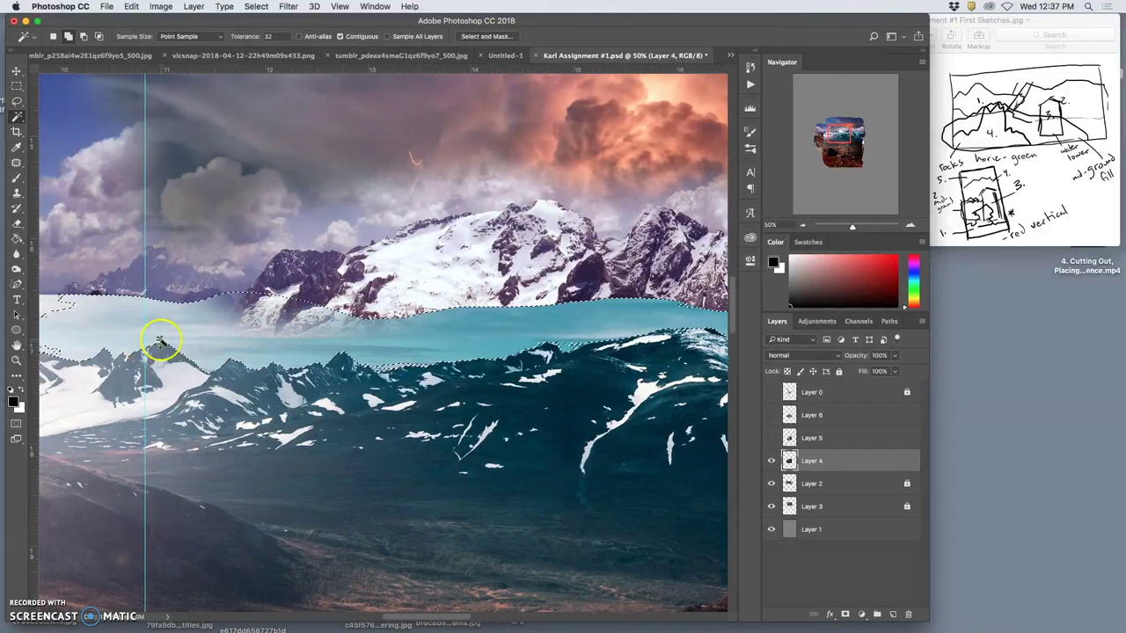
Add the teal haze at the band's right end to the selection
scroll(282, 327, right, 6)
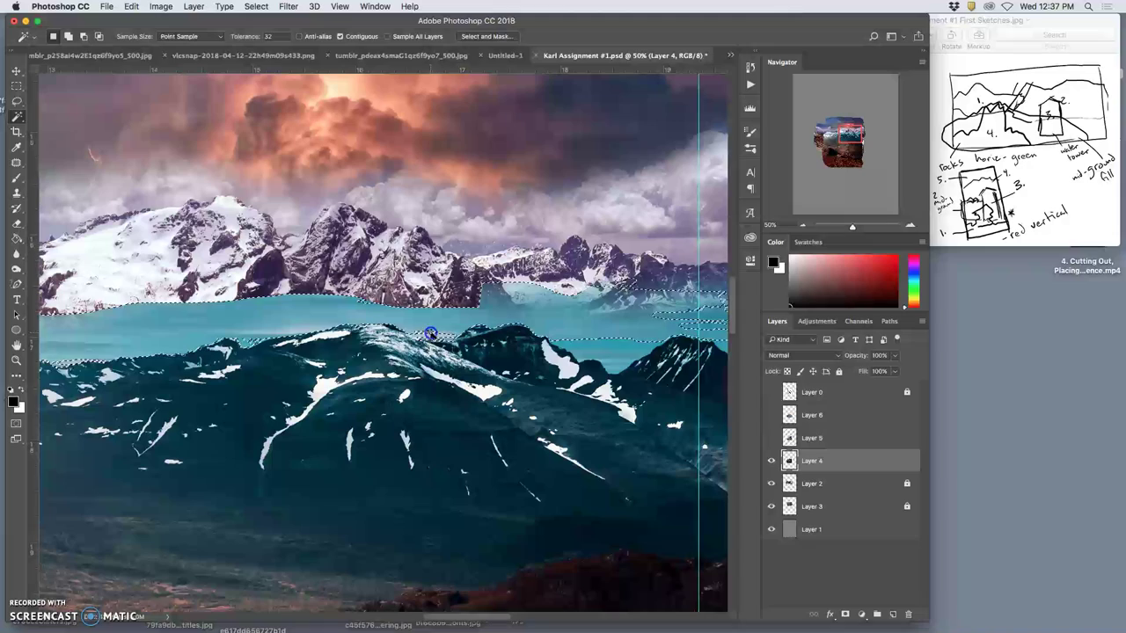
shift+click(585, 344)
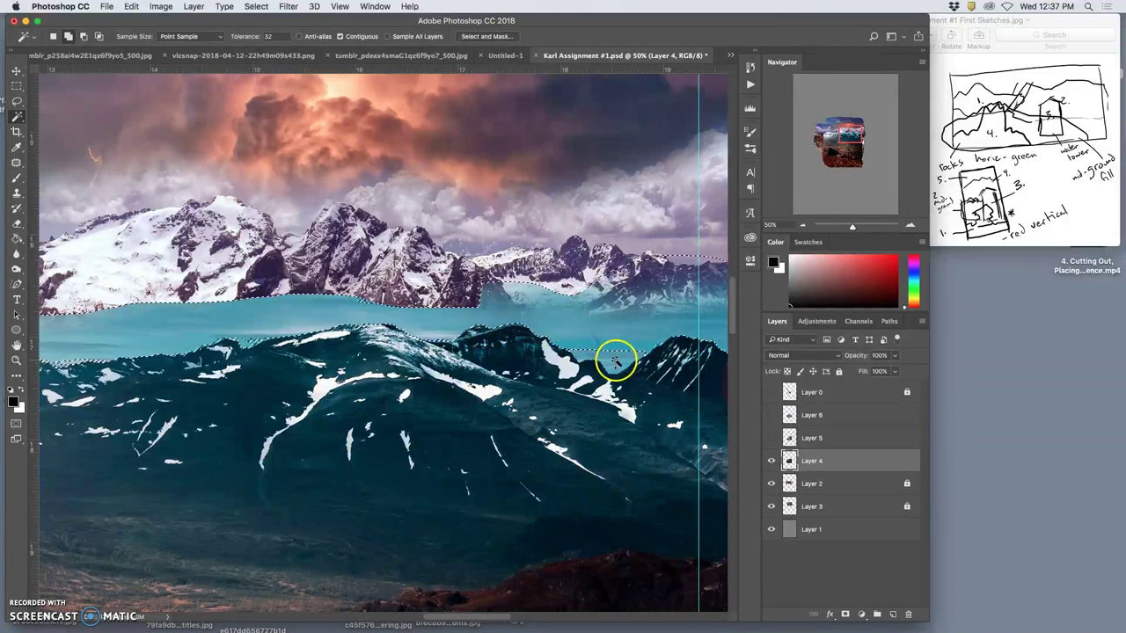
scroll(616, 348, right, 5)
scroll(475, 326, left, 8)
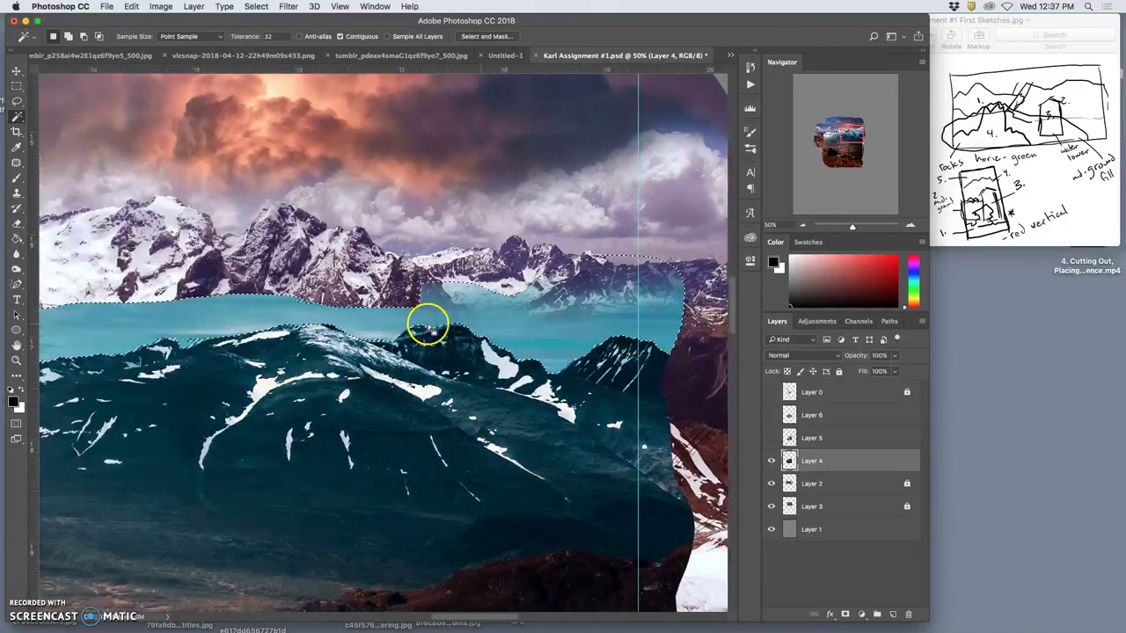
scroll(423, 327, left, 6)
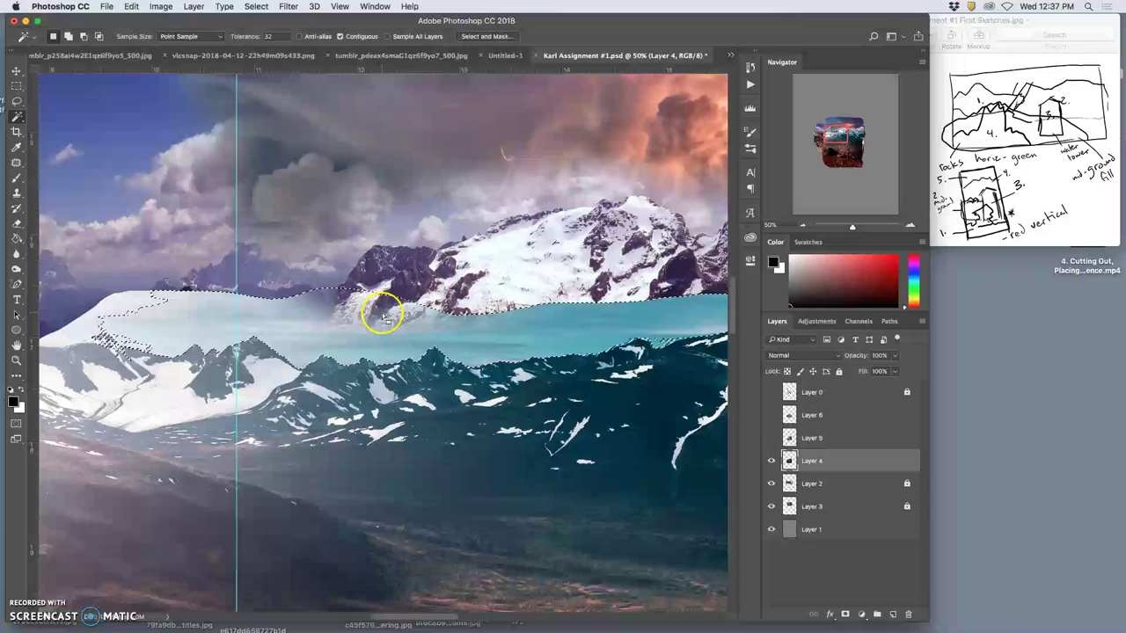
scroll(379, 312, right, 5)
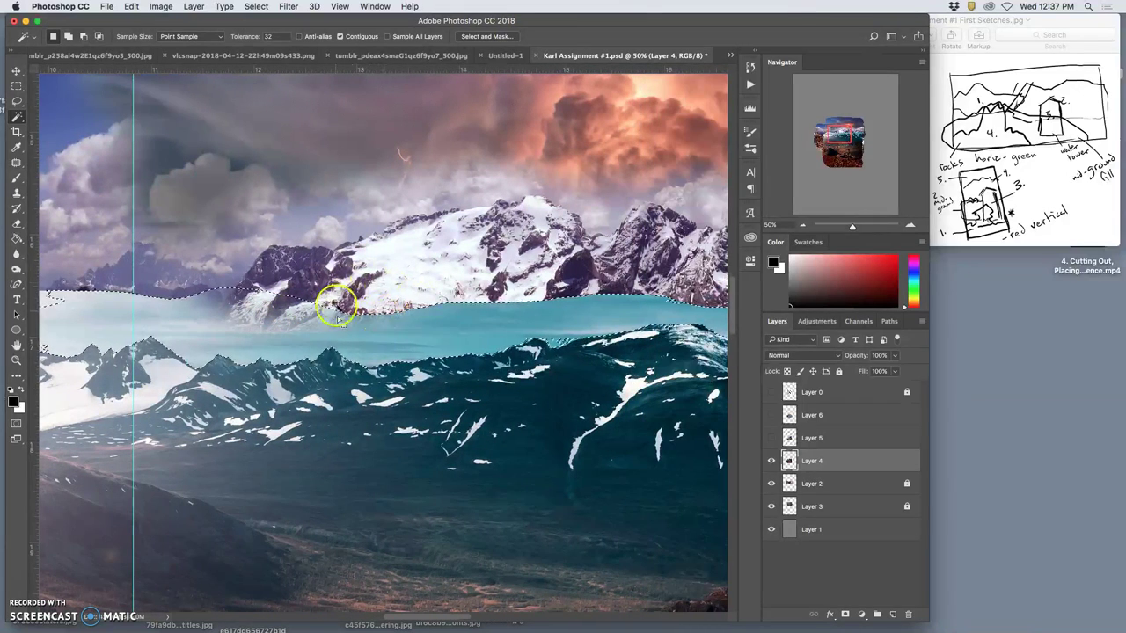
Set up the Eraser tool with a large soft brush on Layer 4
click(16, 225)
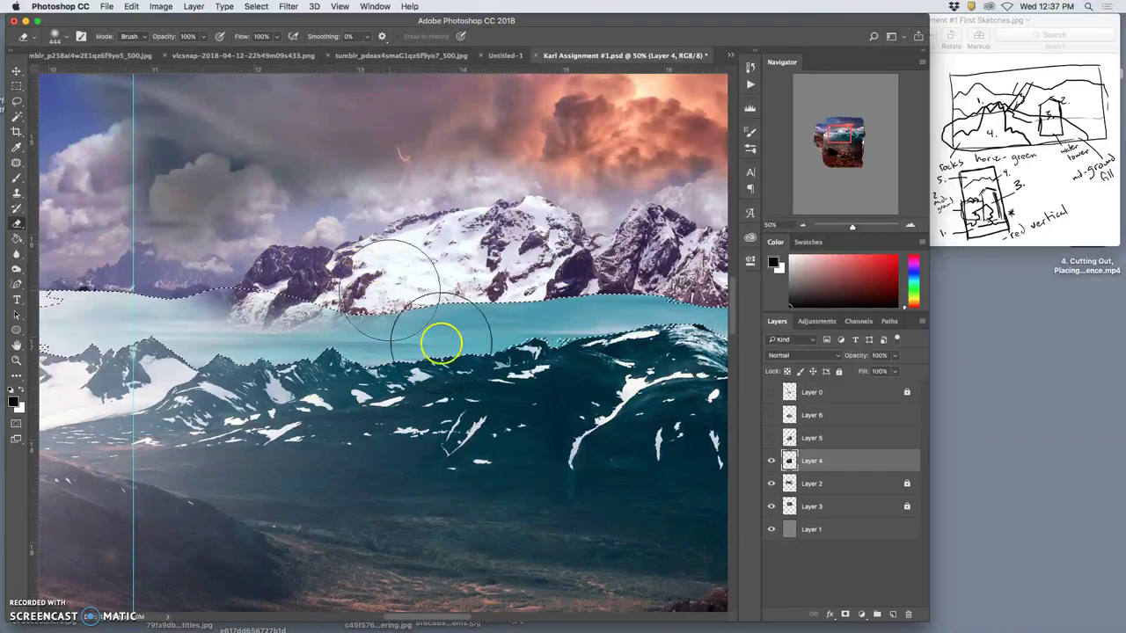
click(477, 452)
click(386, 447)
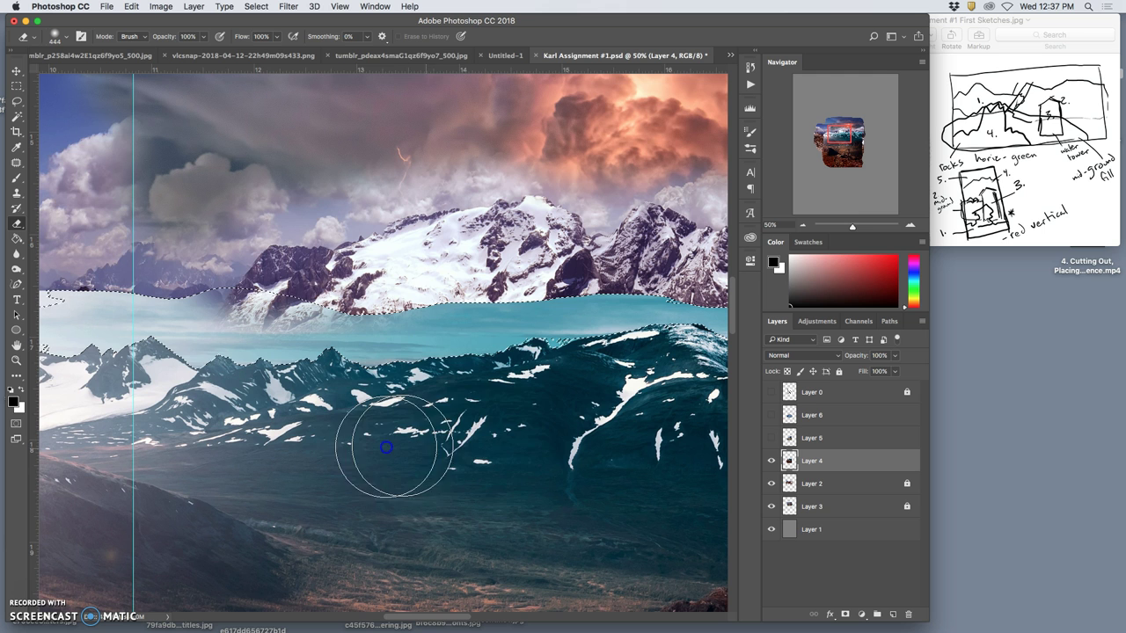
click(372, 437)
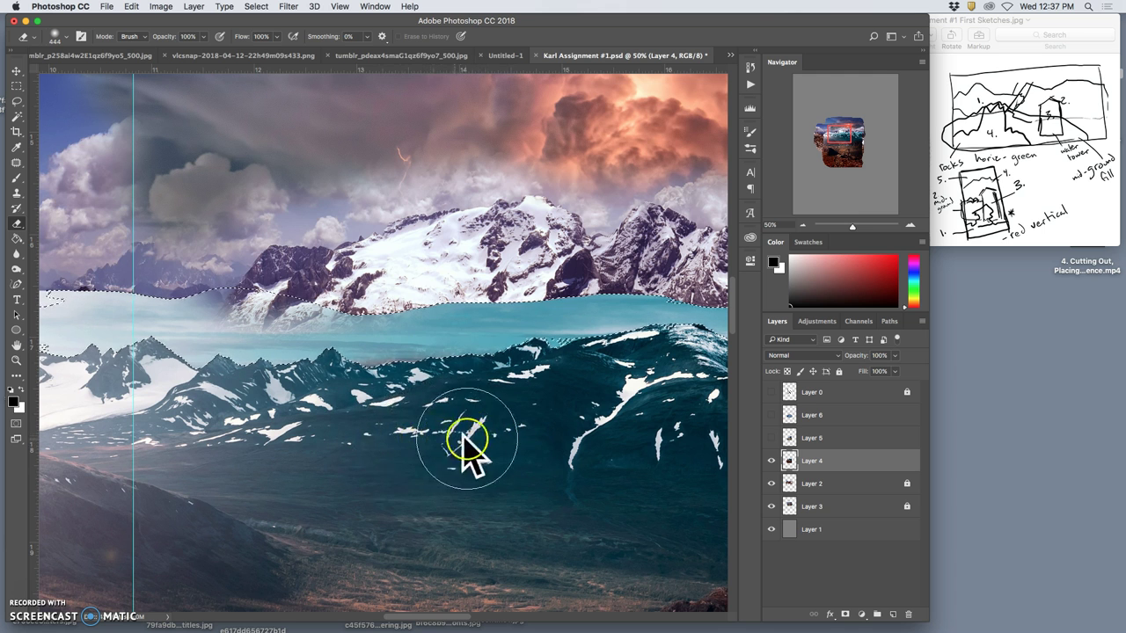
click(426, 263)
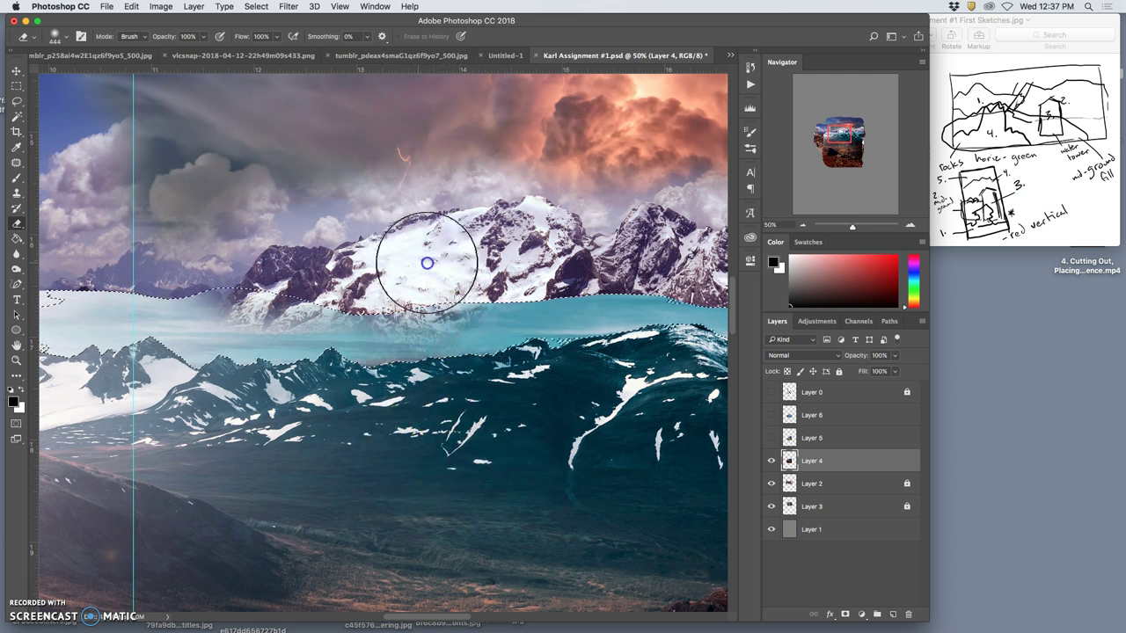
drag(426, 264, 445, 256)
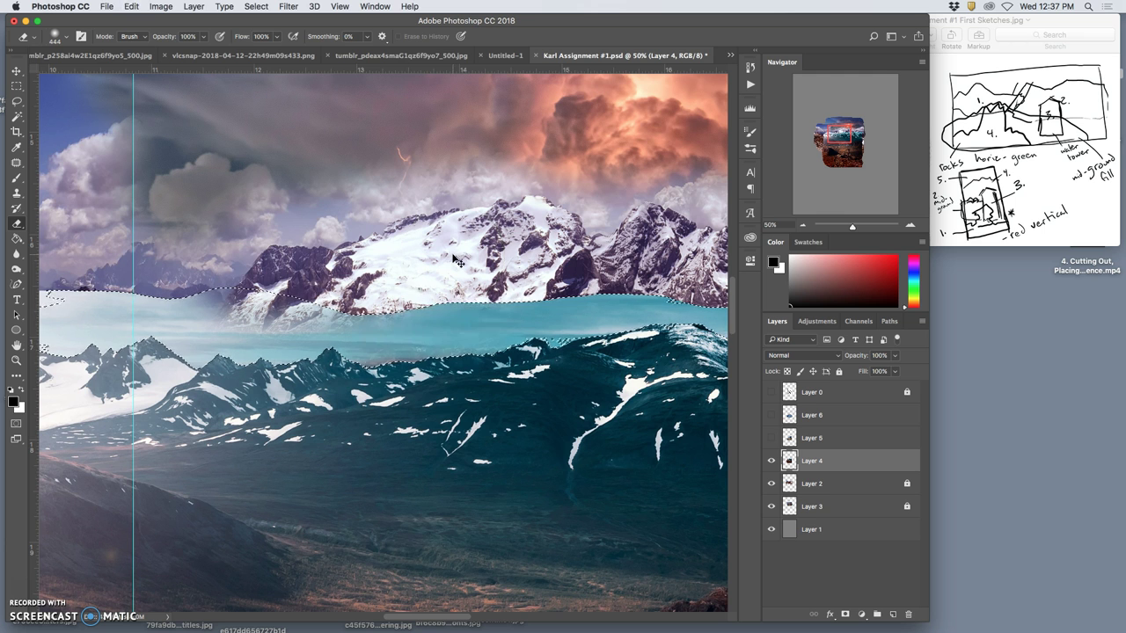
Erase the teal haze across the snowy peaks, including the right-hand peaks
mouse_move(483, 243)
mouse_down()
mouse_move(356, 255)
mouse_move(151, 244)
mouse_move(255, 249)
mouse_up()
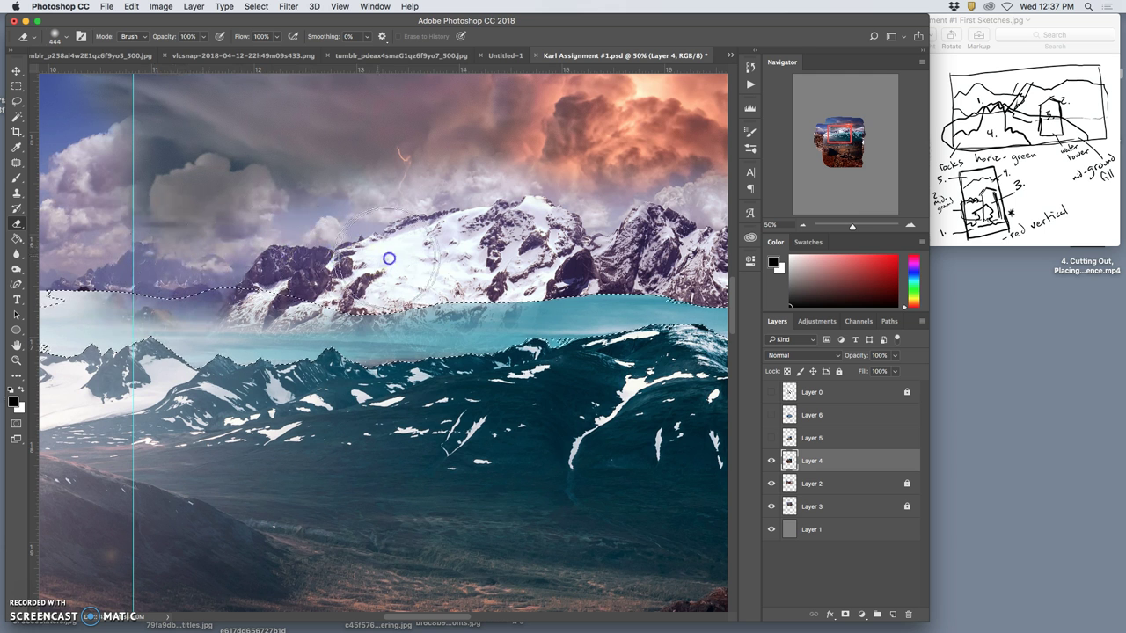
mouse_move(490, 260)
mouse_down()
mouse_move(554, 236)
mouse_move(651, 236)
mouse_move(521, 251)
mouse_move(188, 229)
mouse_move(427, 254)
mouse_move(556, 230)
mouse_move(601, 248)
mouse_up()
scroll(423, 242, right, 5)
scroll(578, 231, right, 5)
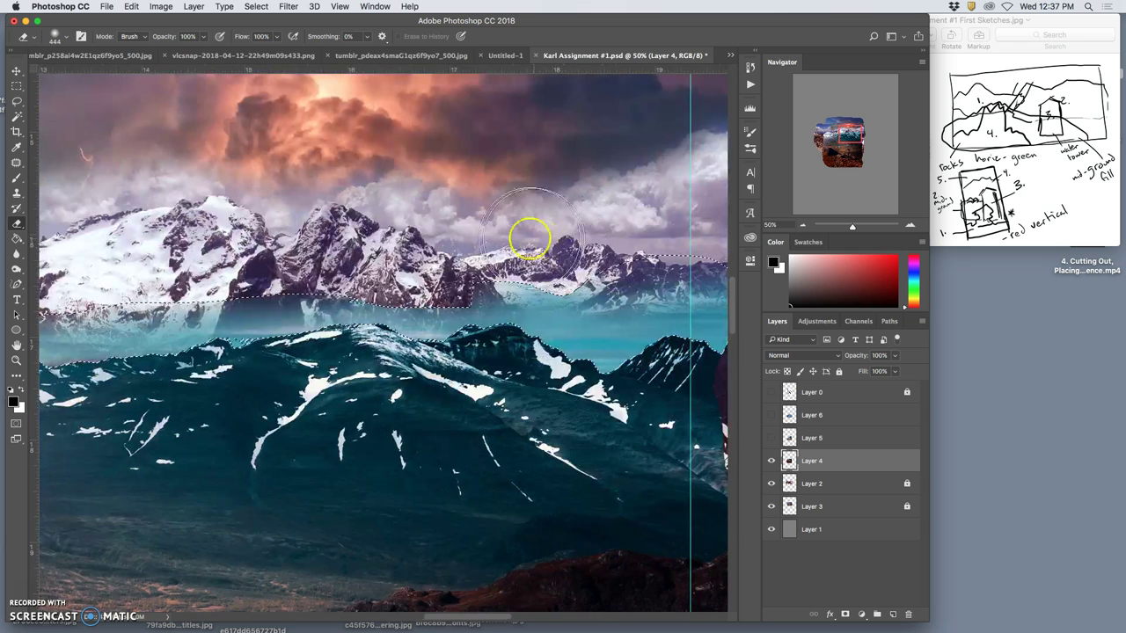
drag(486, 238, 494, 241)
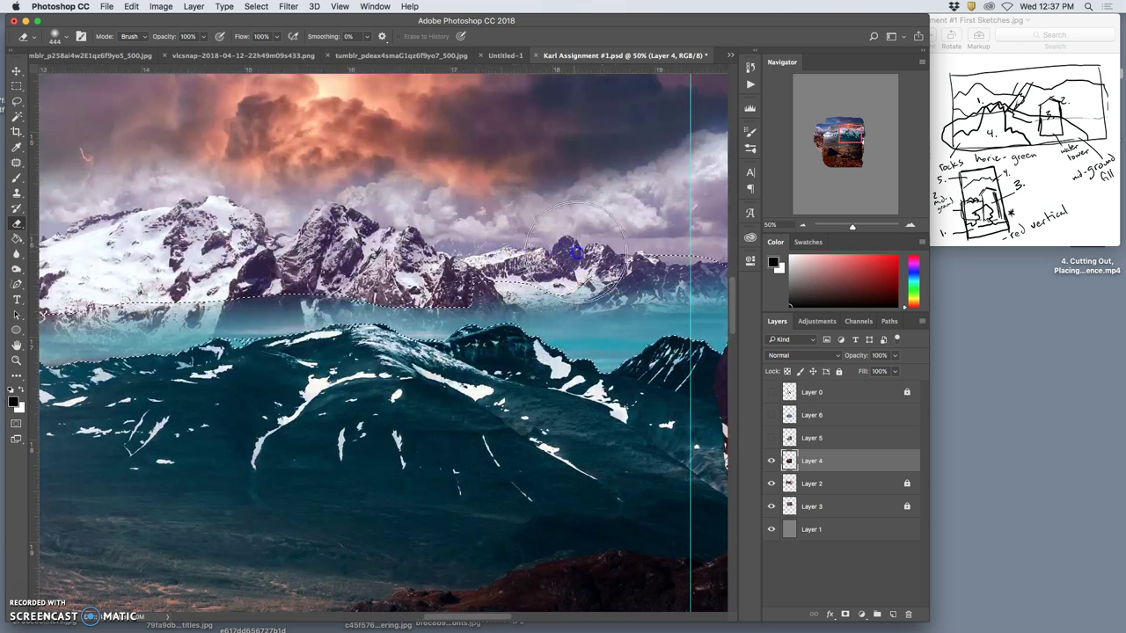
scroll(603, 252, right, 3)
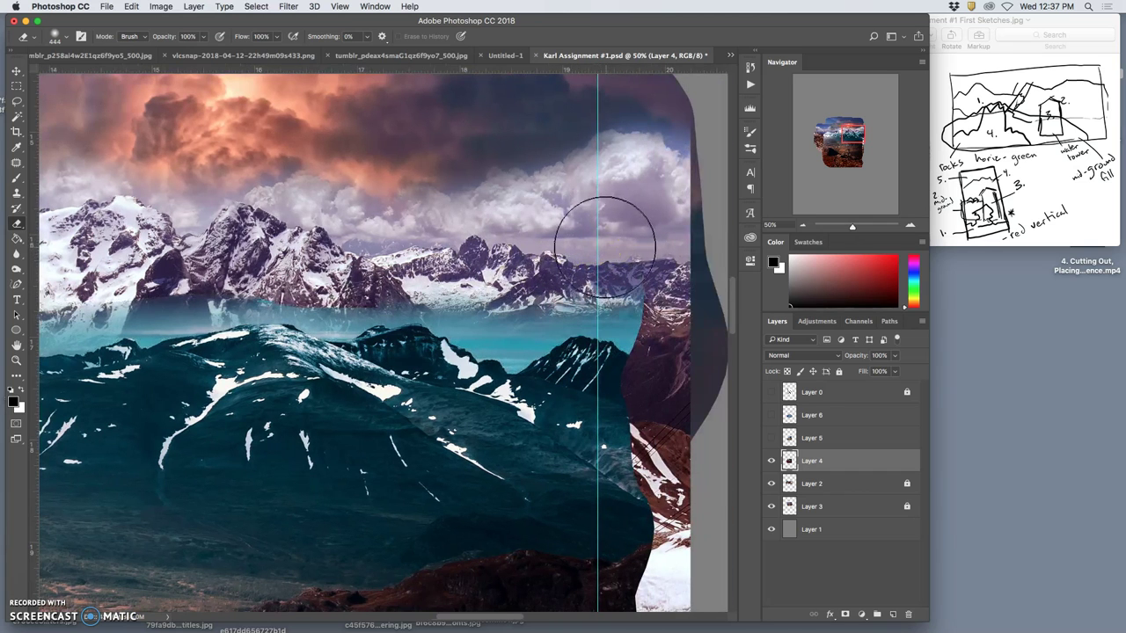
drag(532, 244, 340, 248)
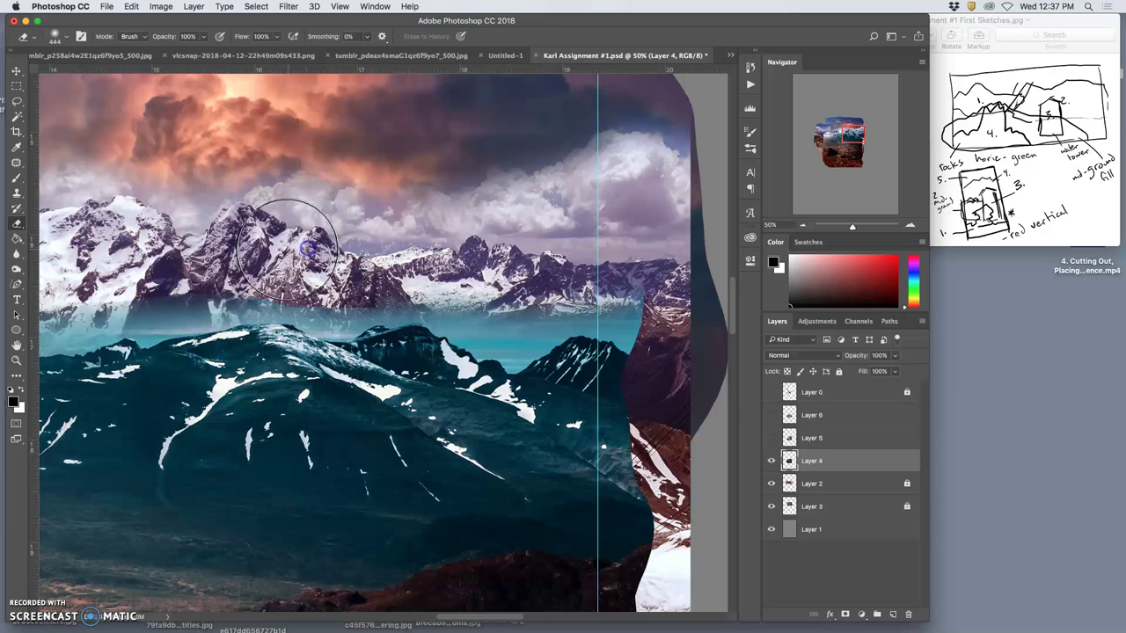
Shrink the eraser to 166 px and erase across the central mountain band
click(58, 36)
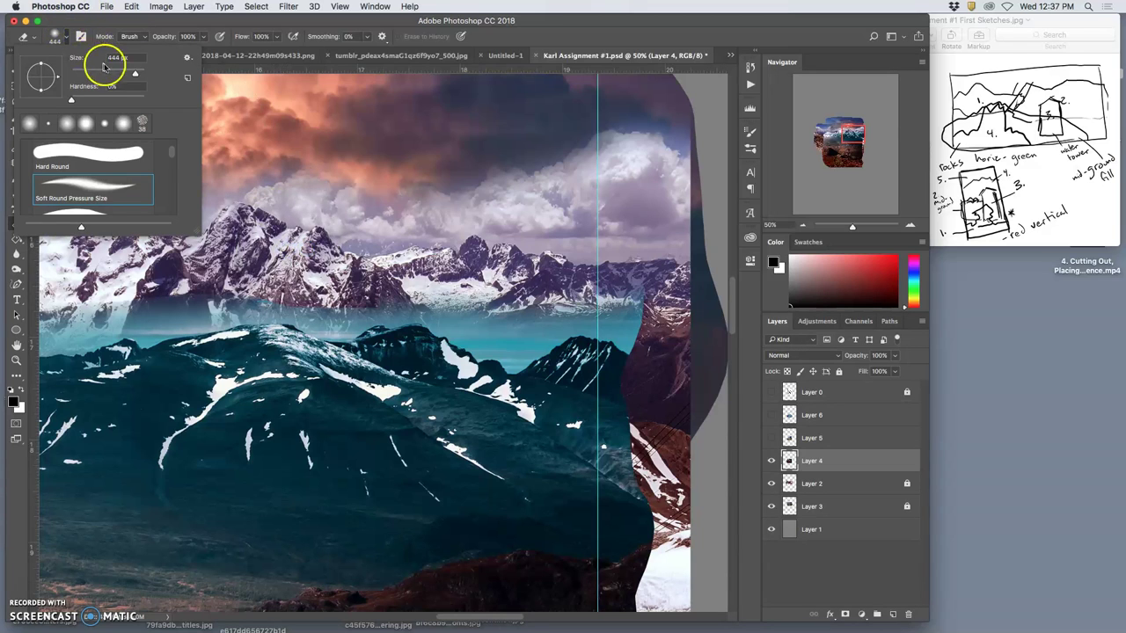
click(276, 271)
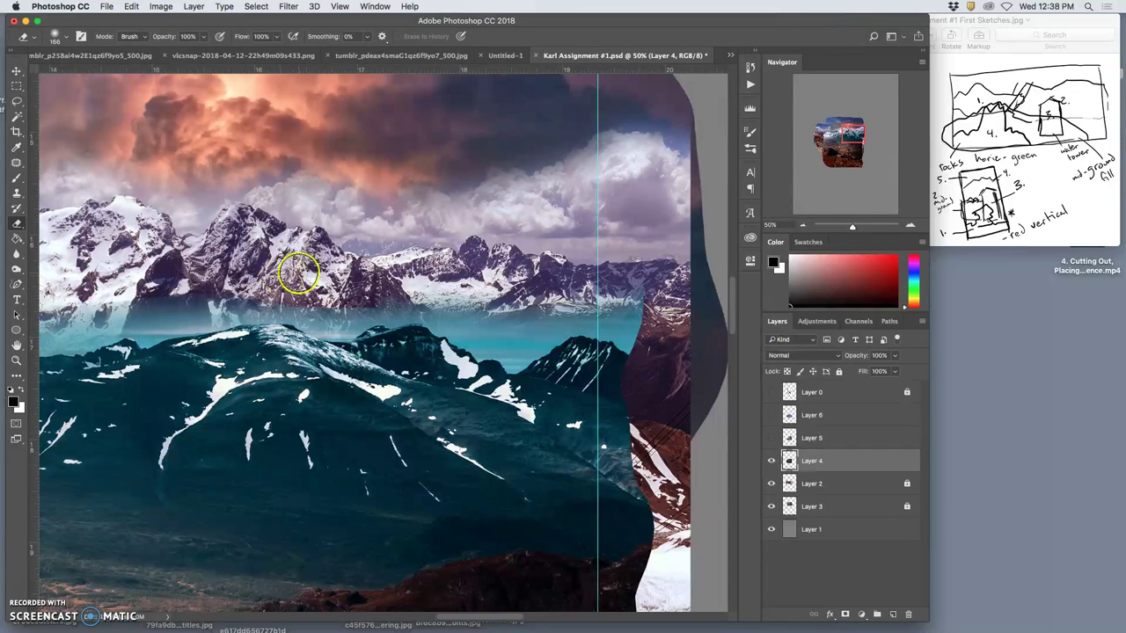
mouse_move(379, 278)
mouse_down()
mouse_move(326, 299)
mouse_move(389, 295)
mouse_move(330, 281)
mouse_move(141, 281)
mouse_up()
scroll(224, 257, left, 5)
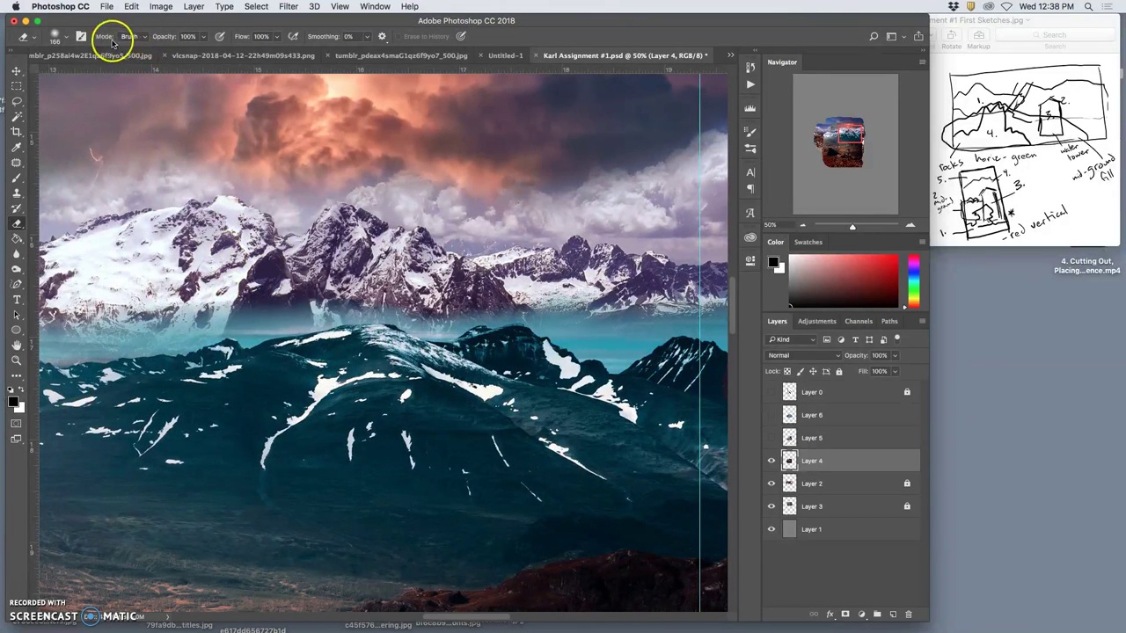
Erase along the upper mountain ridge
click(56, 37)
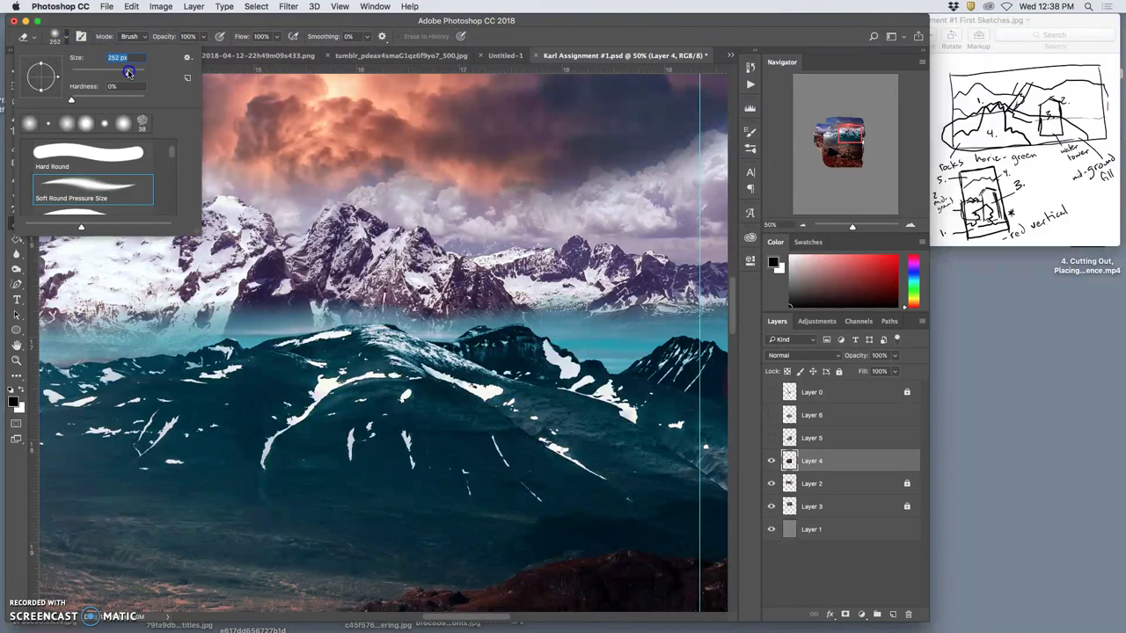
click(326, 255)
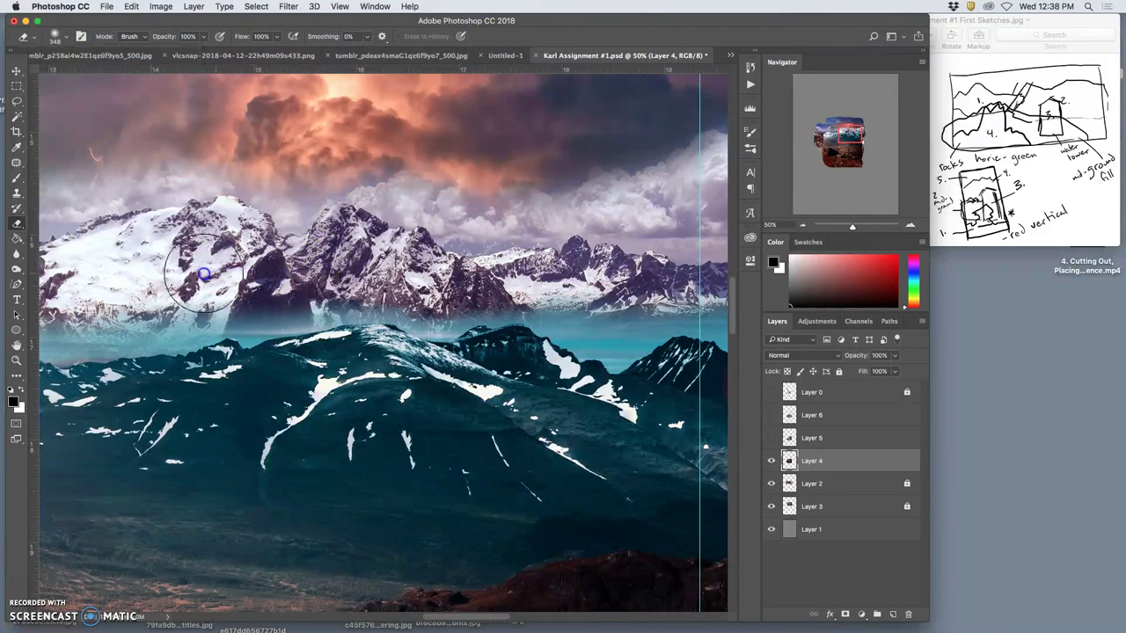
mouse_move(351, 255)
mouse_down()
mouse_move(578, 260)
mouse_move(552, 269)
mouse_up()
click(563, 251)
scroll(563, 252, right, 5)
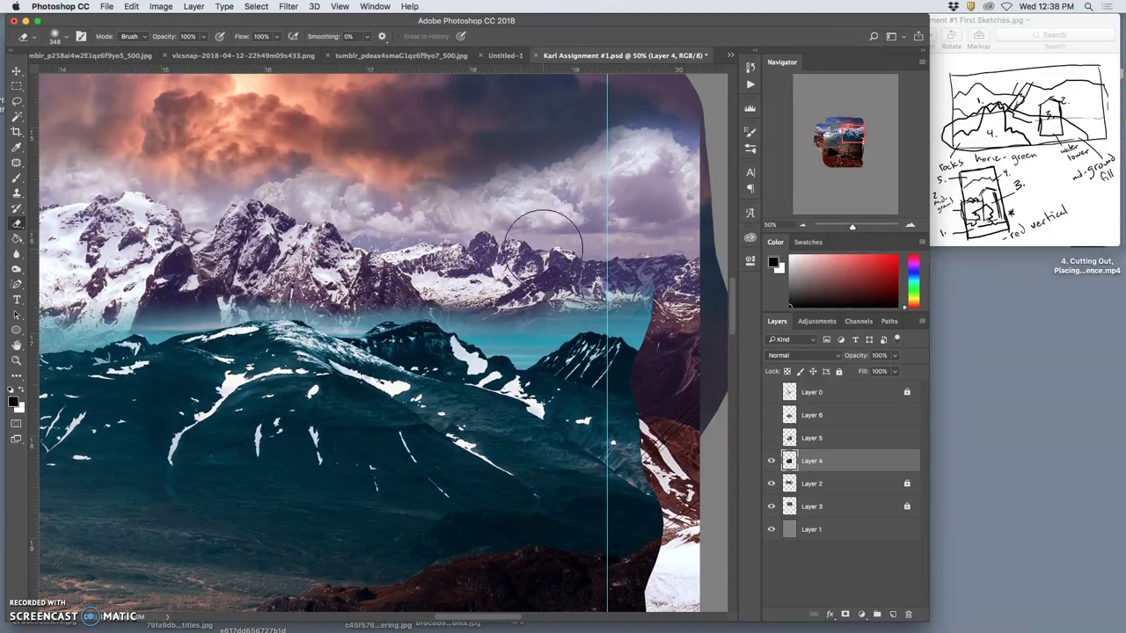
Erase the orange and darker cloud patches to clean the peaks' outline against the sky
click(297, 139)
drag(297, 139, 187, 42)
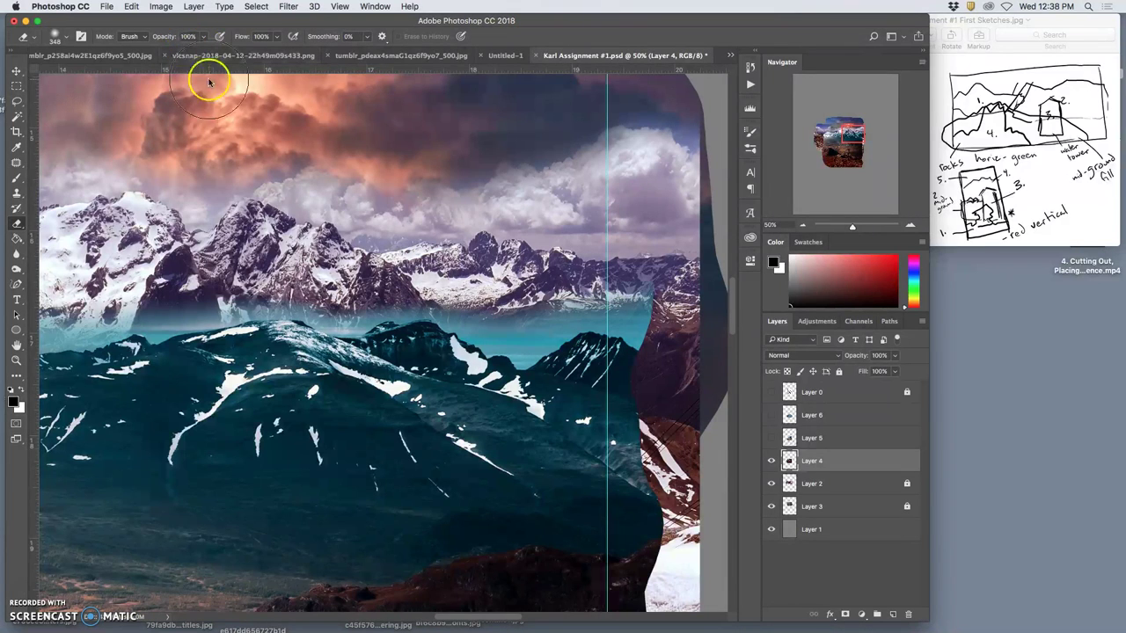
mouse_move(305, 161)
mouse_down()
mouse_move(557, 191)
mouse_move(626, 256)
mouse_up()
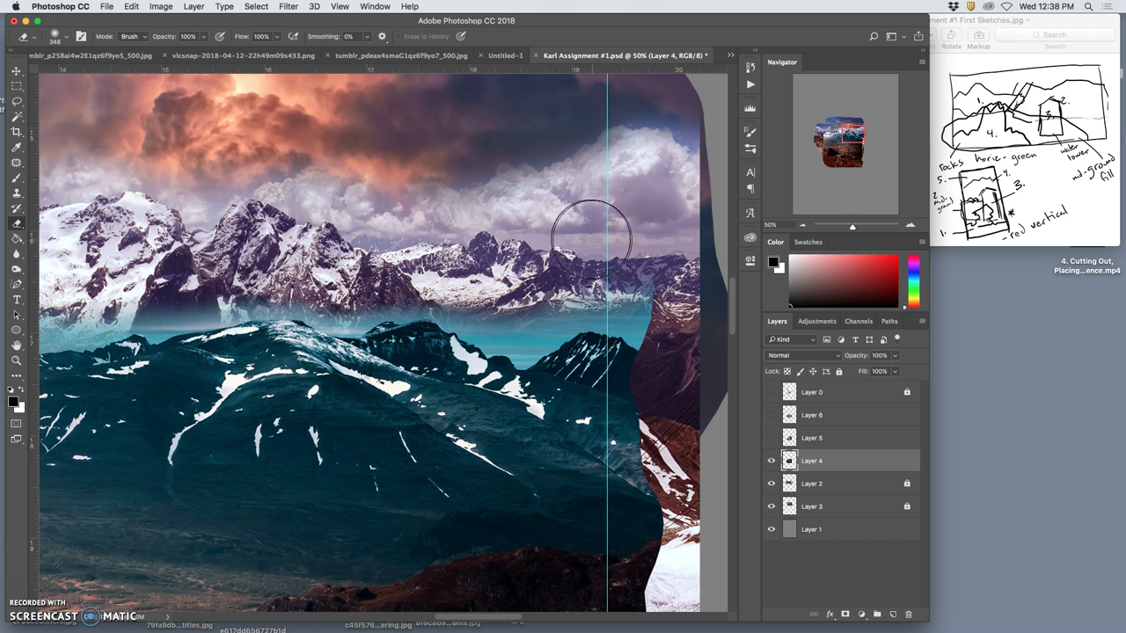
mouse_move(572, 222)
mouse_down()
mouse_move(518, 199)
mouse_move(490, 211)
mouse_move(524, 199)
mouse_move(563, 211)
mouse_move(634, 247)
mouse_move(649, 274)
mouse_move(595, 260)
mouse_move(298, 252)
mouse_move(290, 231)
mouse_move(195, 257)
mouse_move(144, 250)
mouse_up()
scroll(299, 251, left, 10)
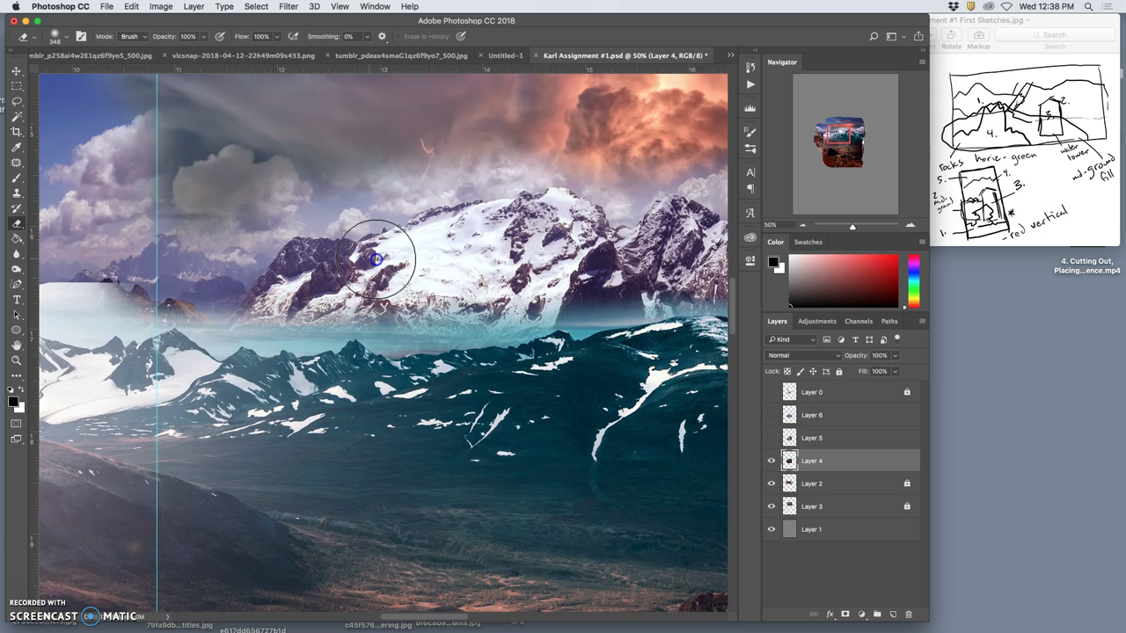
scroll(435, 245, right, 4)
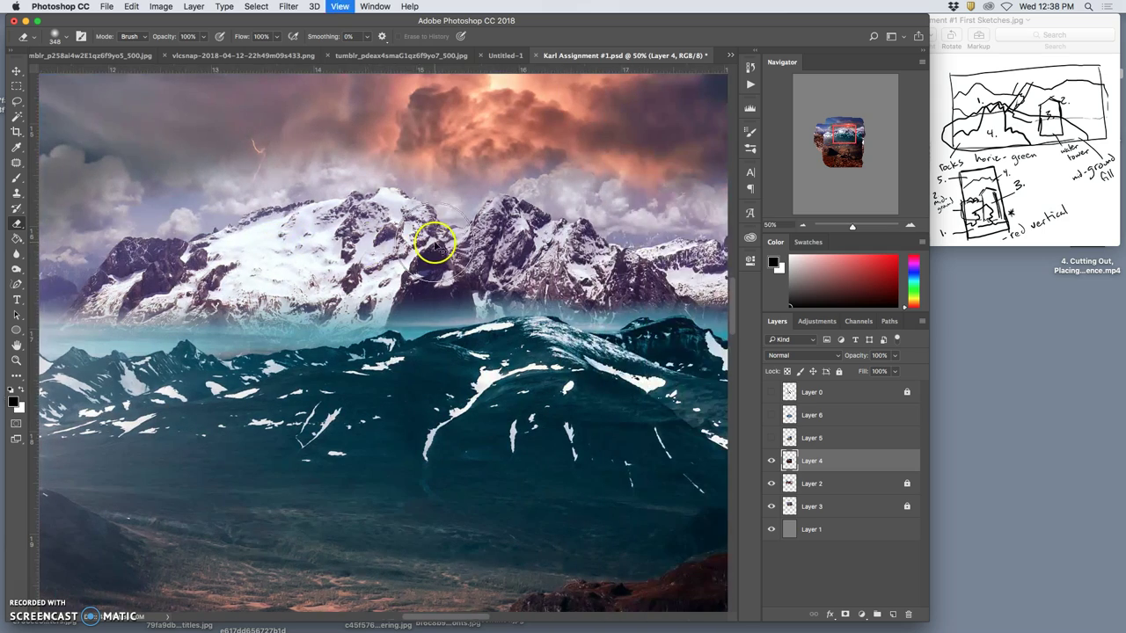
scroll(435, 245, down, 5)
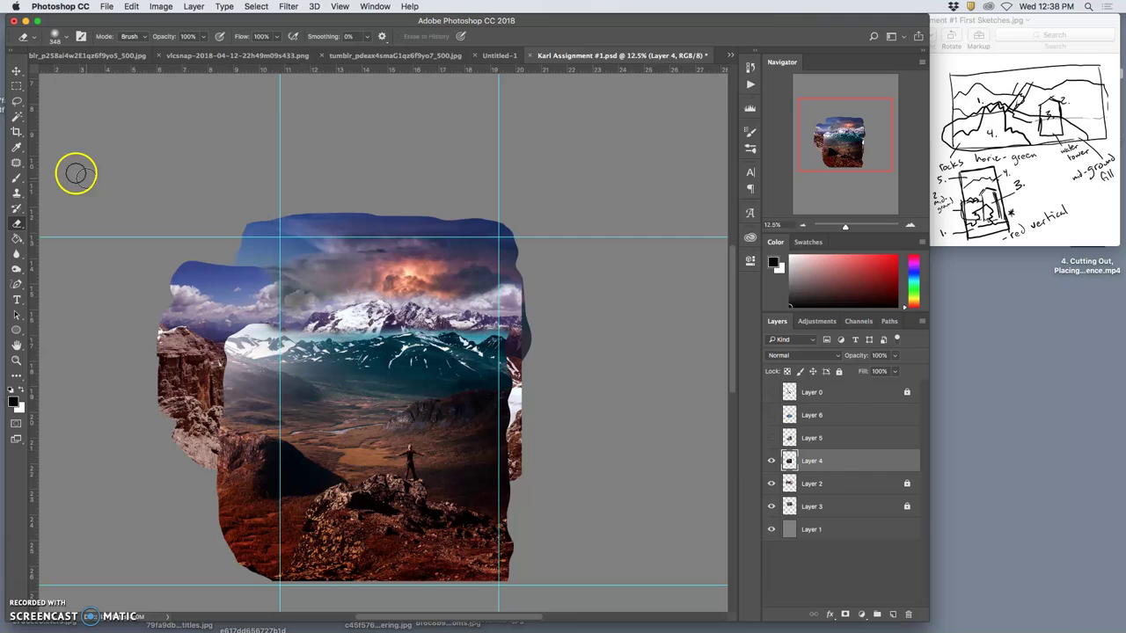
Lasso an outline around the teal mountain band on Layer 4, then drop it
click(15, 103)
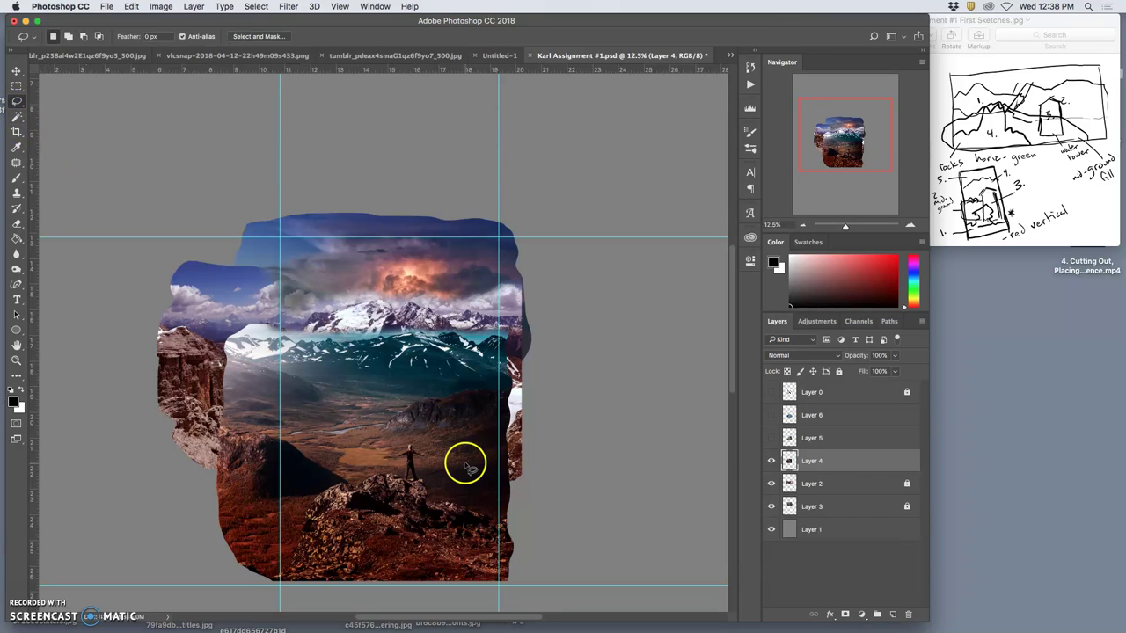
drag(516, 313, 342, 306)
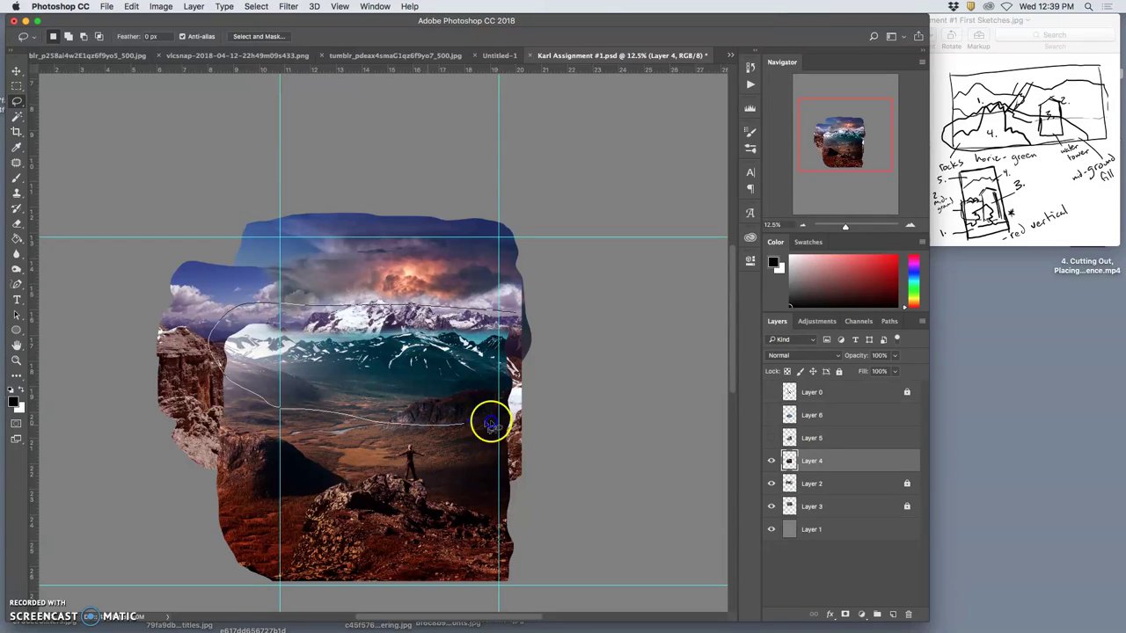
drag(523, 330, 525, 332)
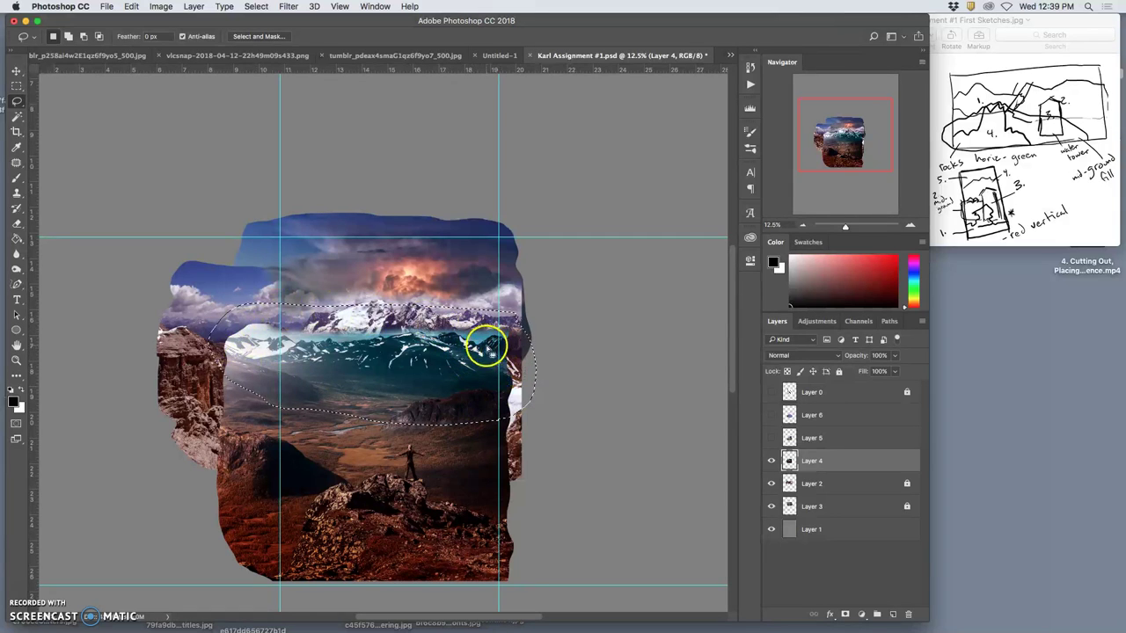
click(172, 9)
mouse_move(176, 38)
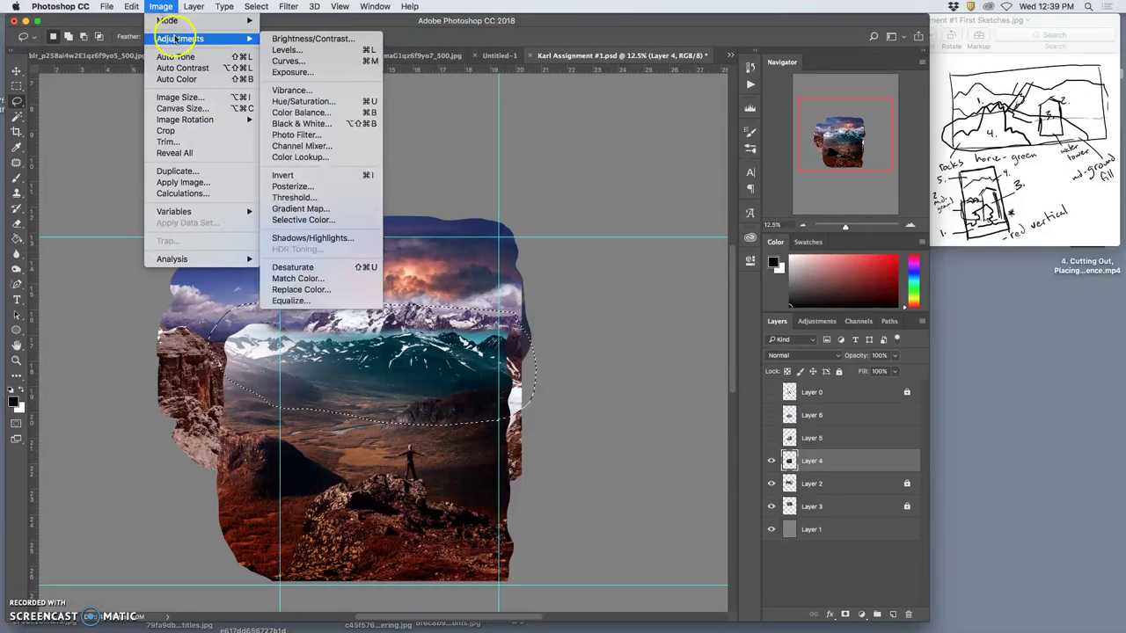
click(189, 314)
Lasso a wider area around the band, copy it to Layer 7 and hide Layer 4
mouse_move(398, 287)
mouse_down()
mouse_move(223, 302)
mouse_move(194, 341)
mouse_move(199, 377)
mouse_up()
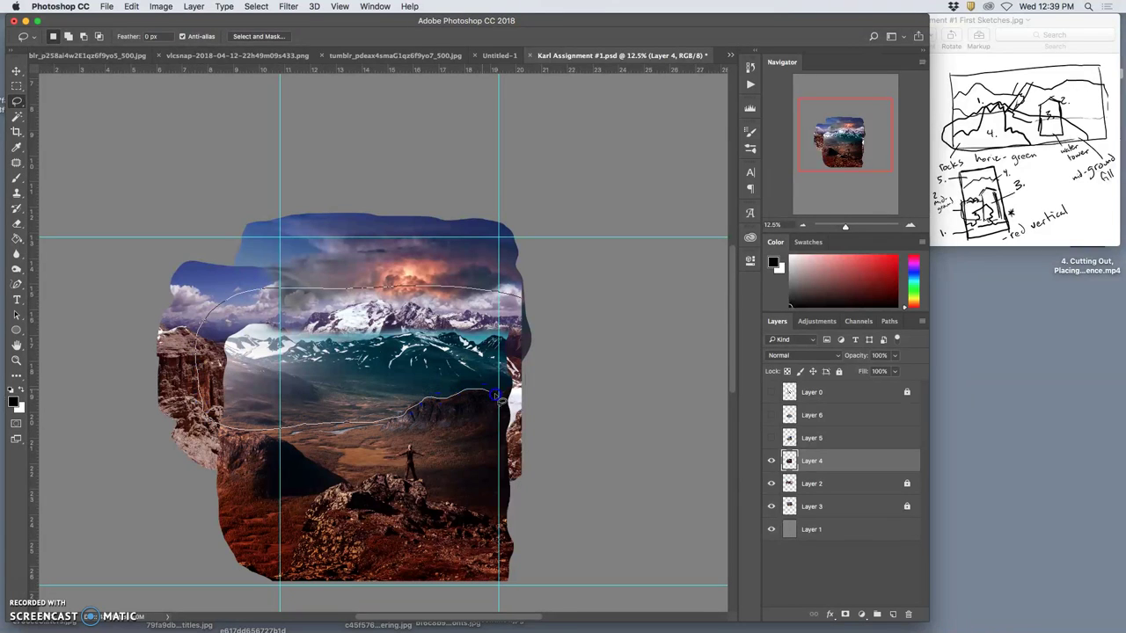
drag(547, 332, 522, 296)
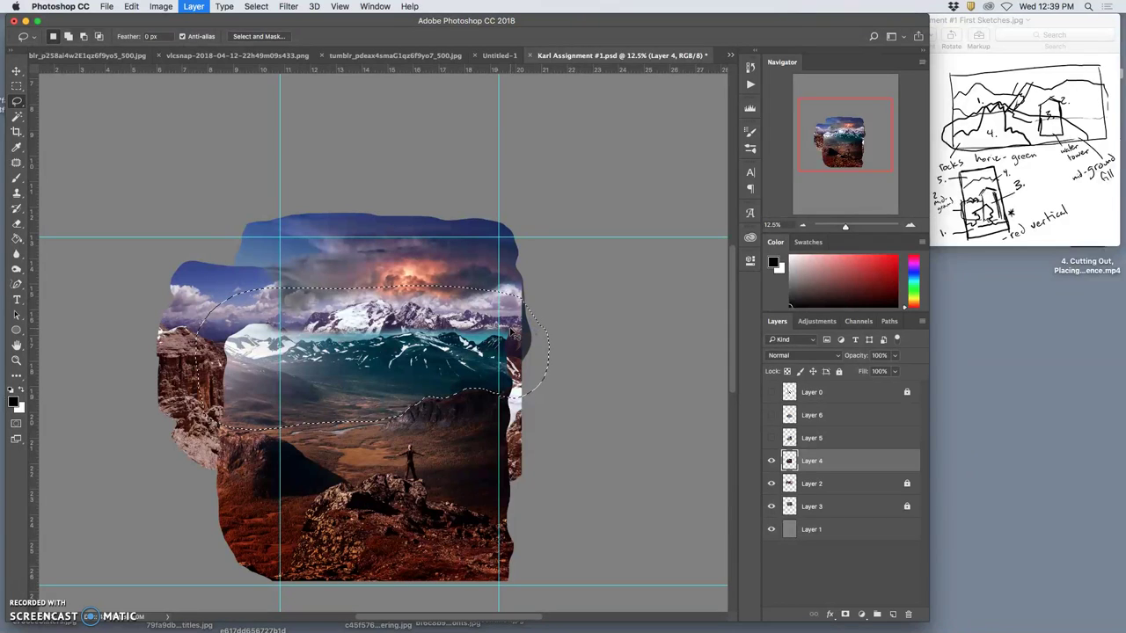
key(super+j)
click(772, 484)
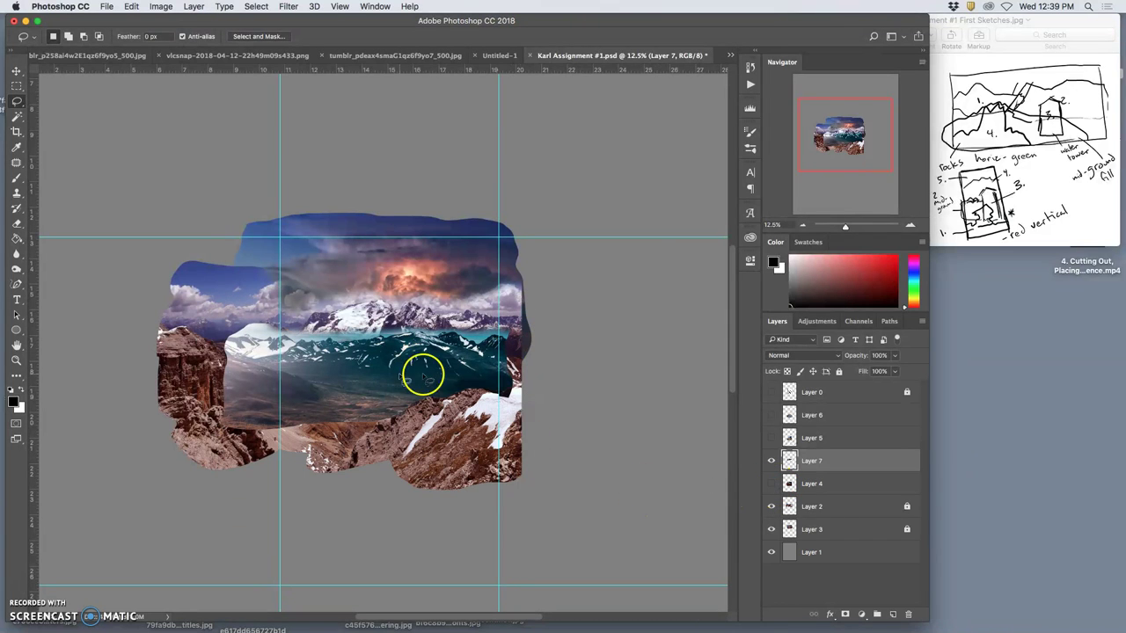
Show Layer 4 again and give Layer 7 a Color Balance of +68 red and -18 magenta
click(772, 484)
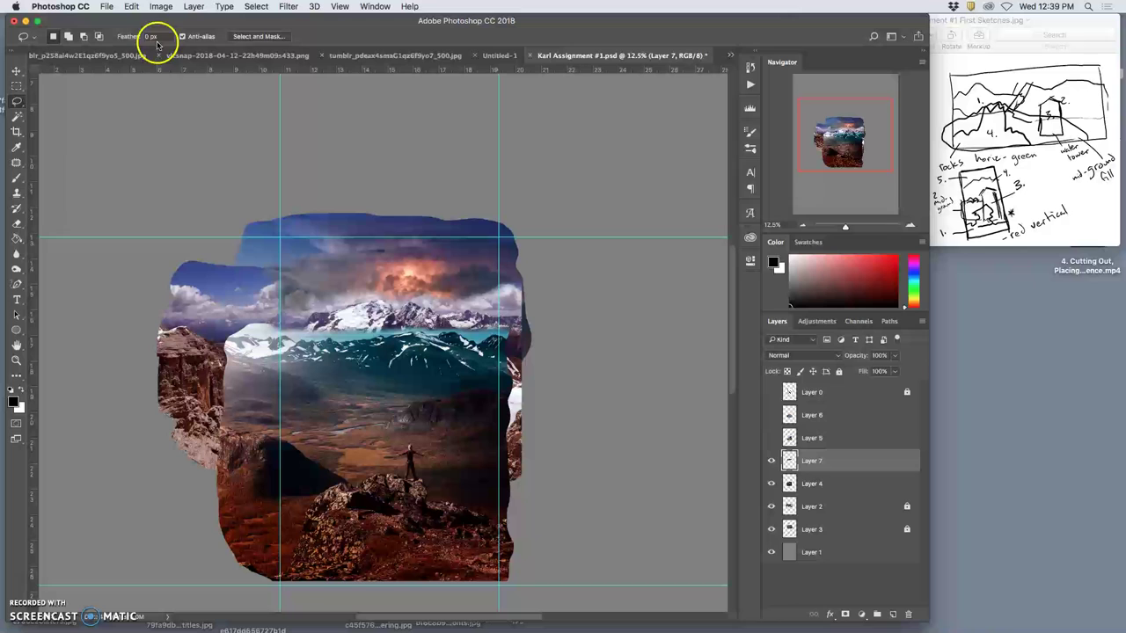
click(161, 6)
mouse_move(172, 39)
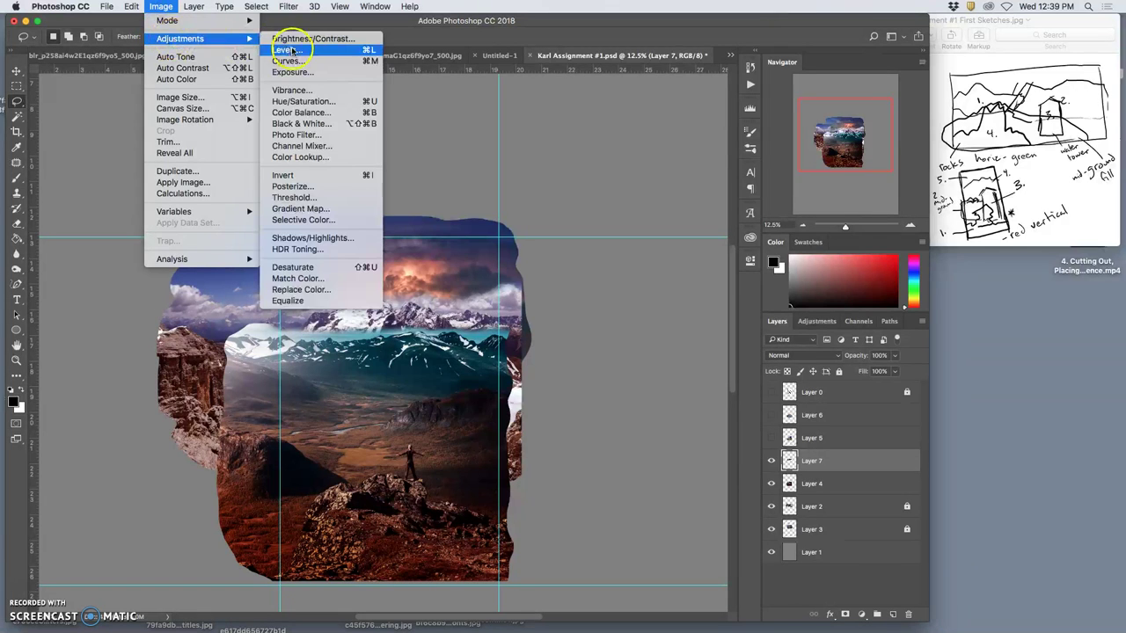
click(307, 113)
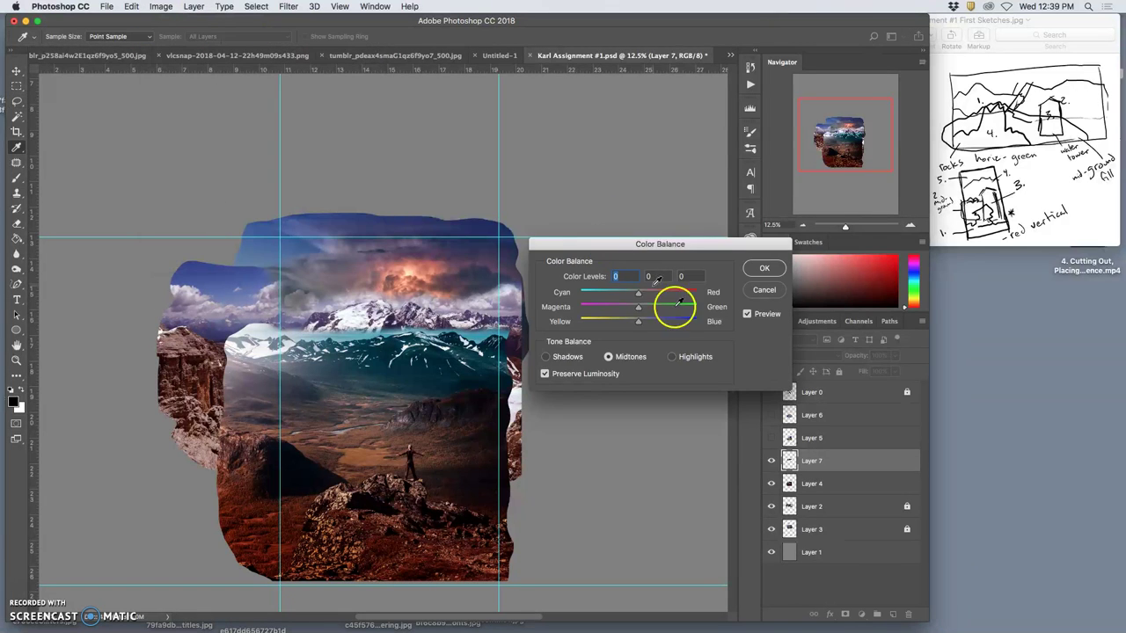
drag(639, 297, 661, 295)
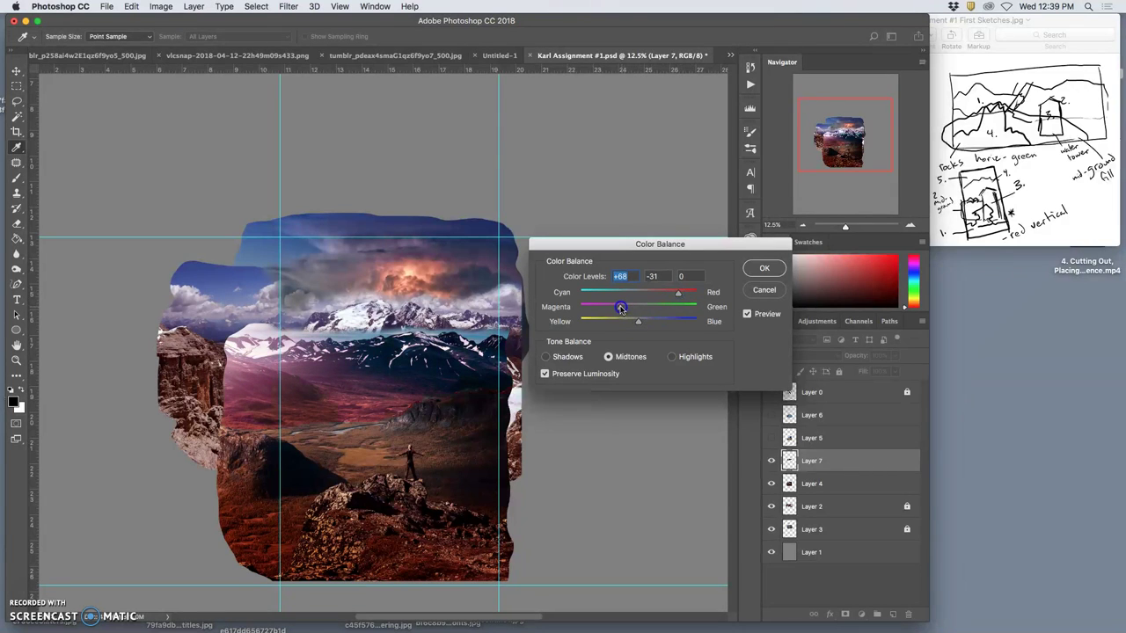
click(765, 268)
key(l)
key(super+plus)
key(super+plus)
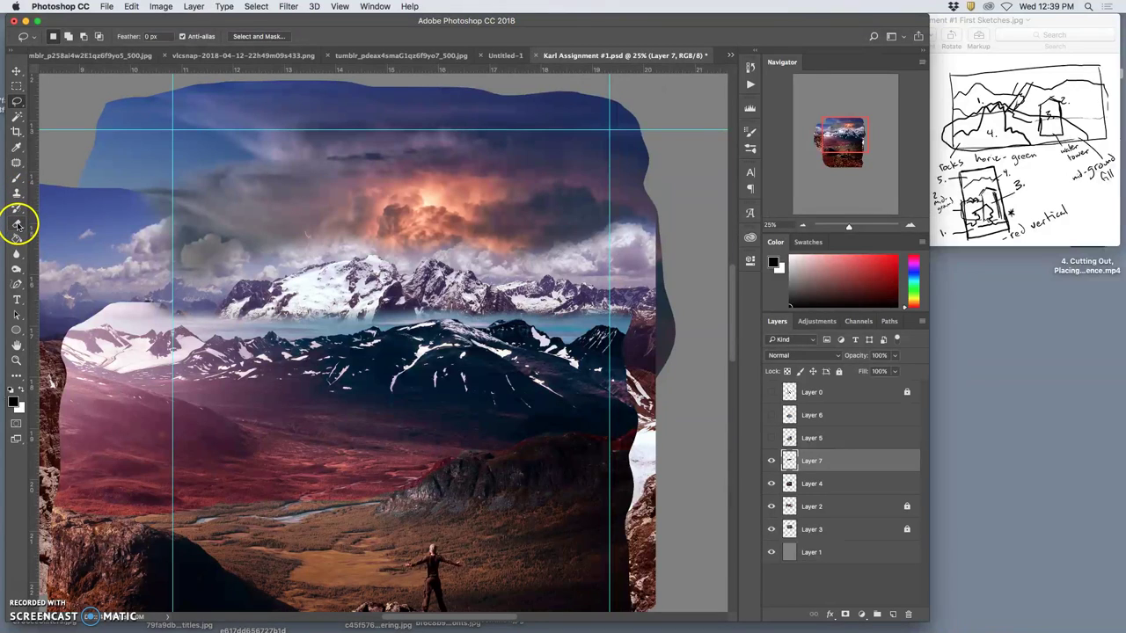
Erase Layer 7's red tint over the lower valley, enlarging the eraser to 1760 px
click(17, 224)
mouse_move(375, 490)
mouse_down()
mouse_move(443, 462)
mouse_move(387, 492)
mouse_move(505, 458)
mouse_move(536, 463)
mouse_up()
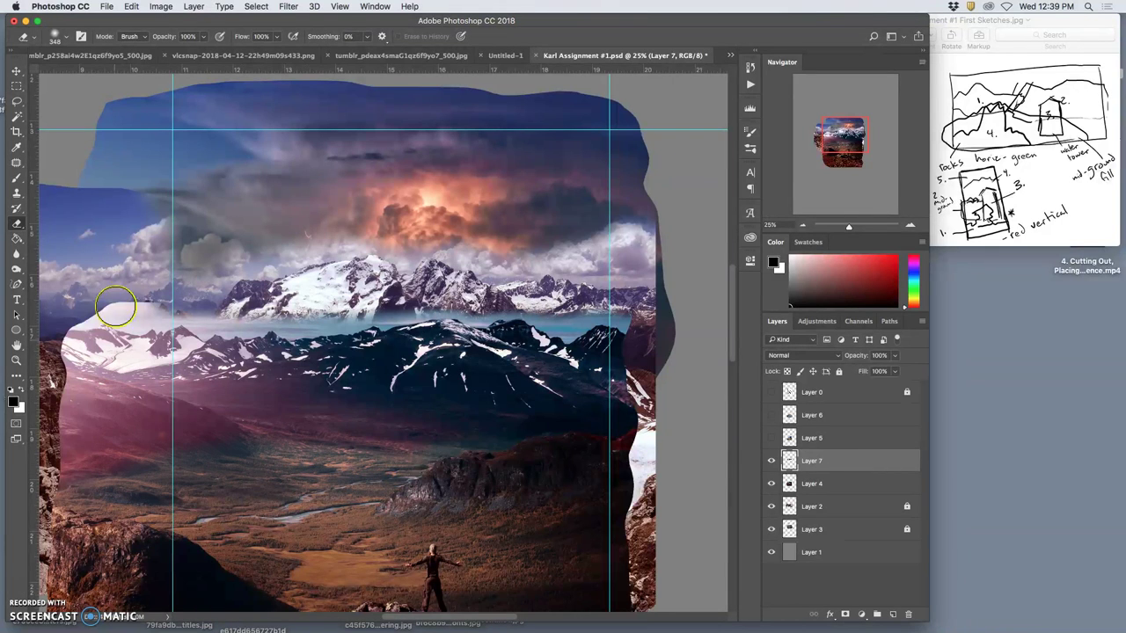
click(63, 41)
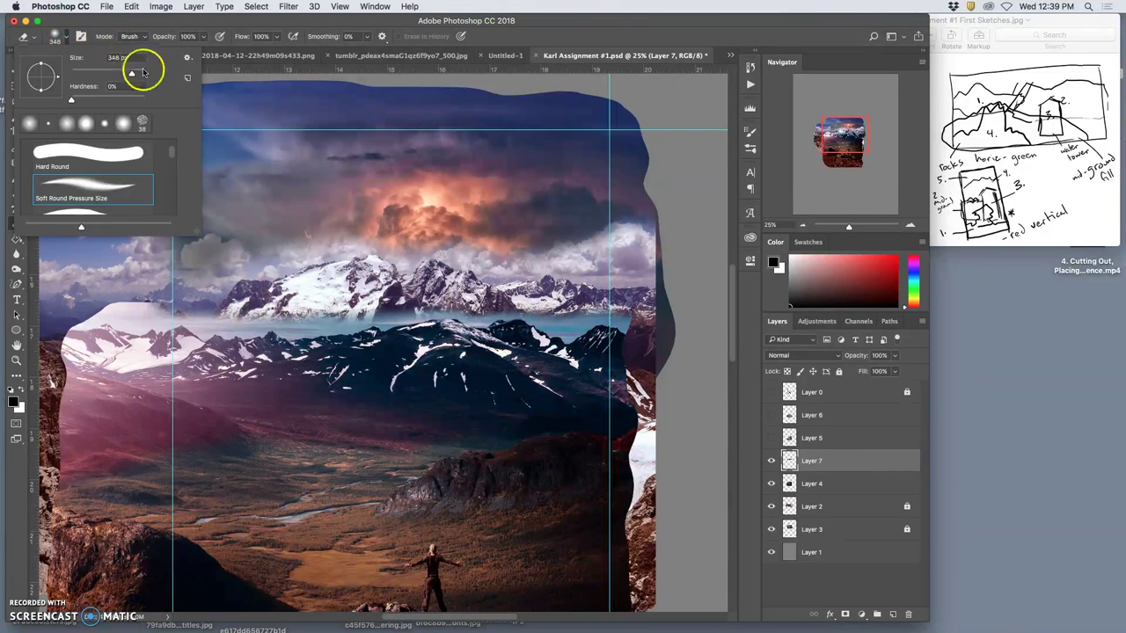
click(444, 532)
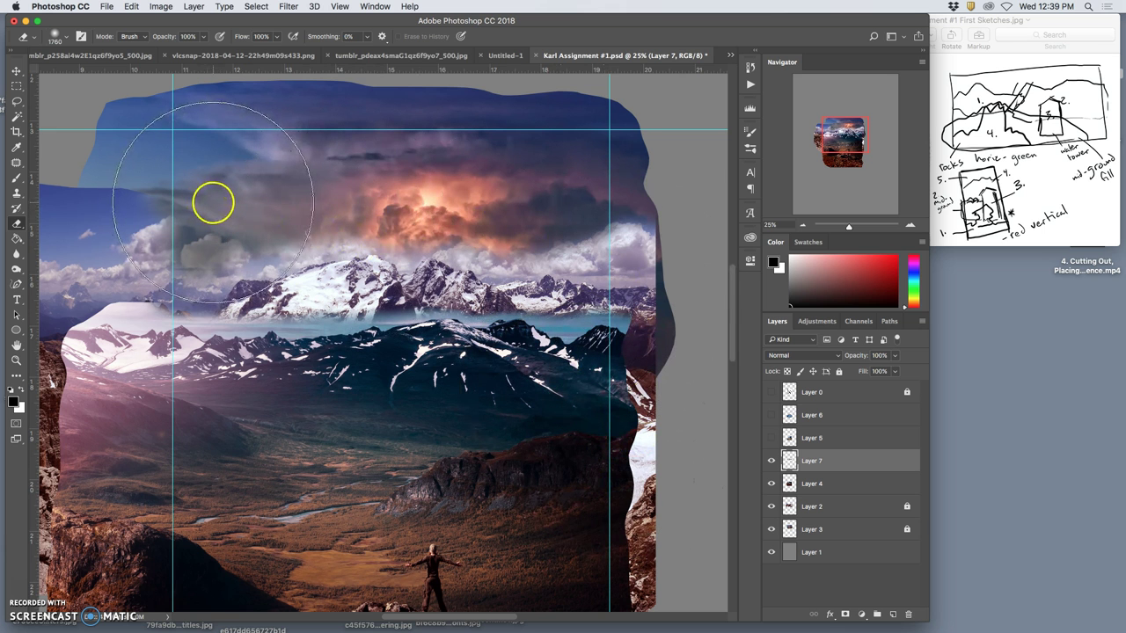
key(super+minus)
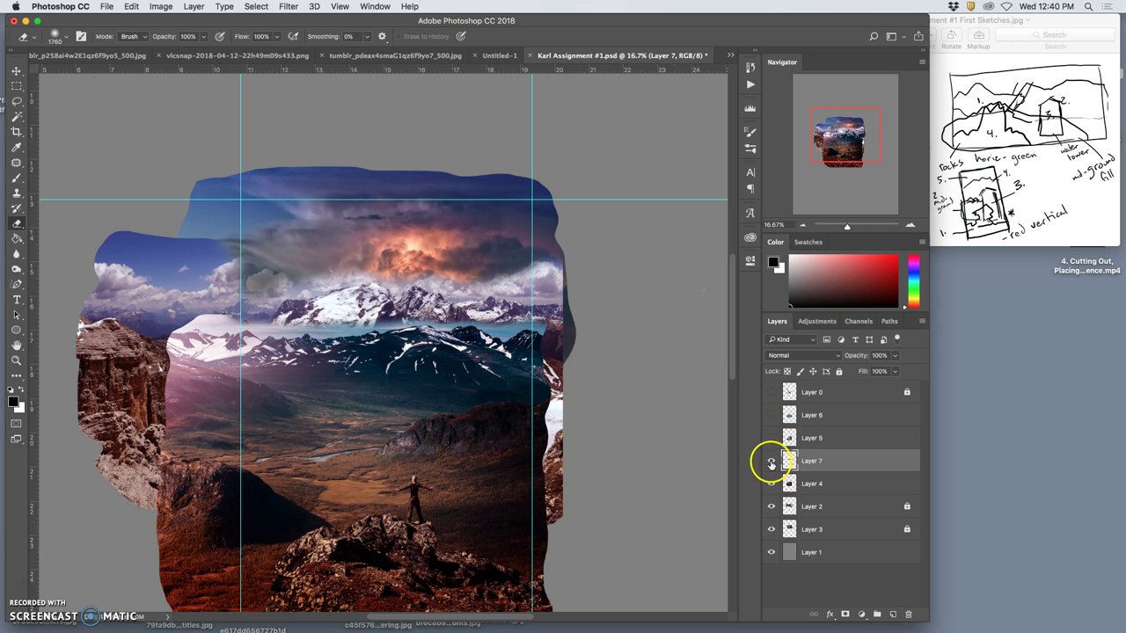
Compare the tinted Layer 7 with the layers beneath by toggling its visibility several times
click(770, 461)
click(771, 461)
click(771, 461)
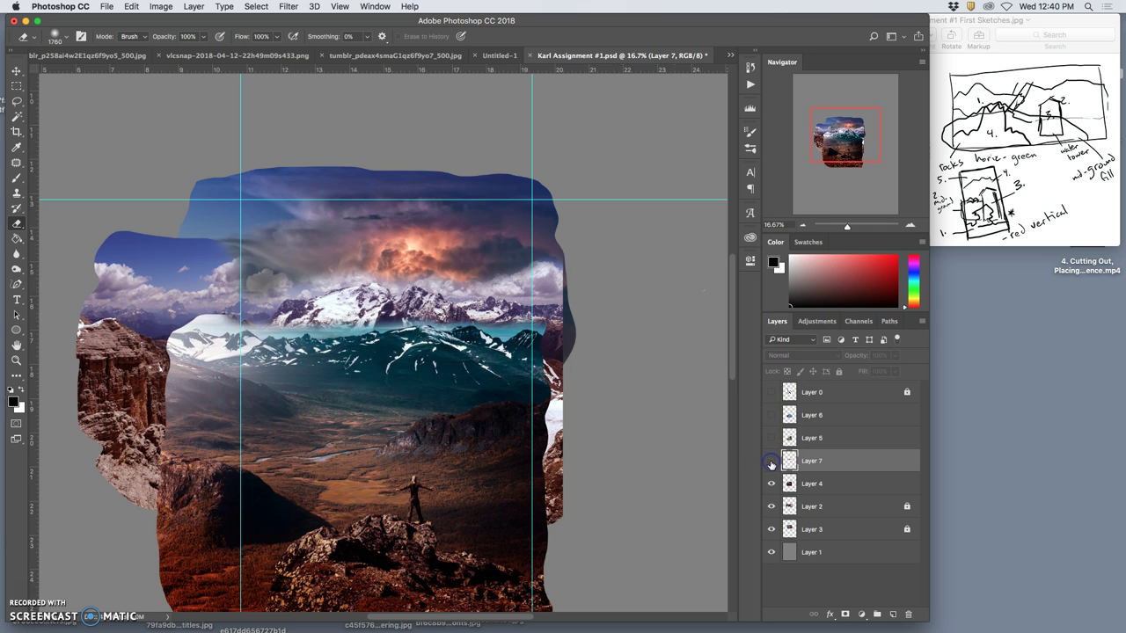
click(770, 461)
click(771, 461)
click(771, 461)
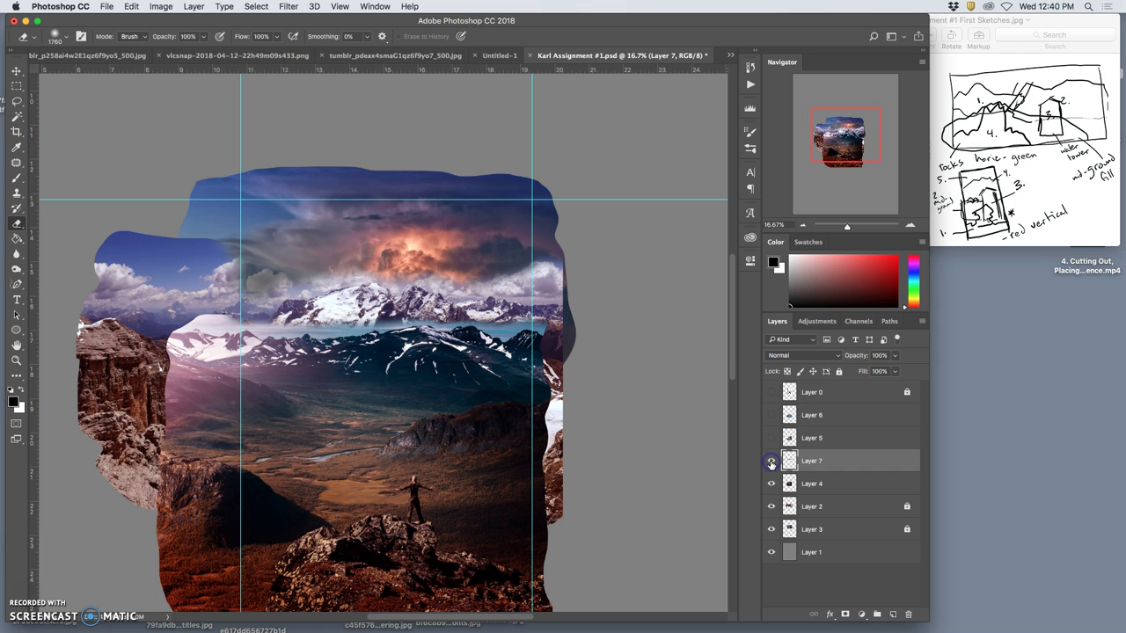
Select Layer 7 together with Layer 4 and merge them into a single Layer 7
shift+click(819, 484)
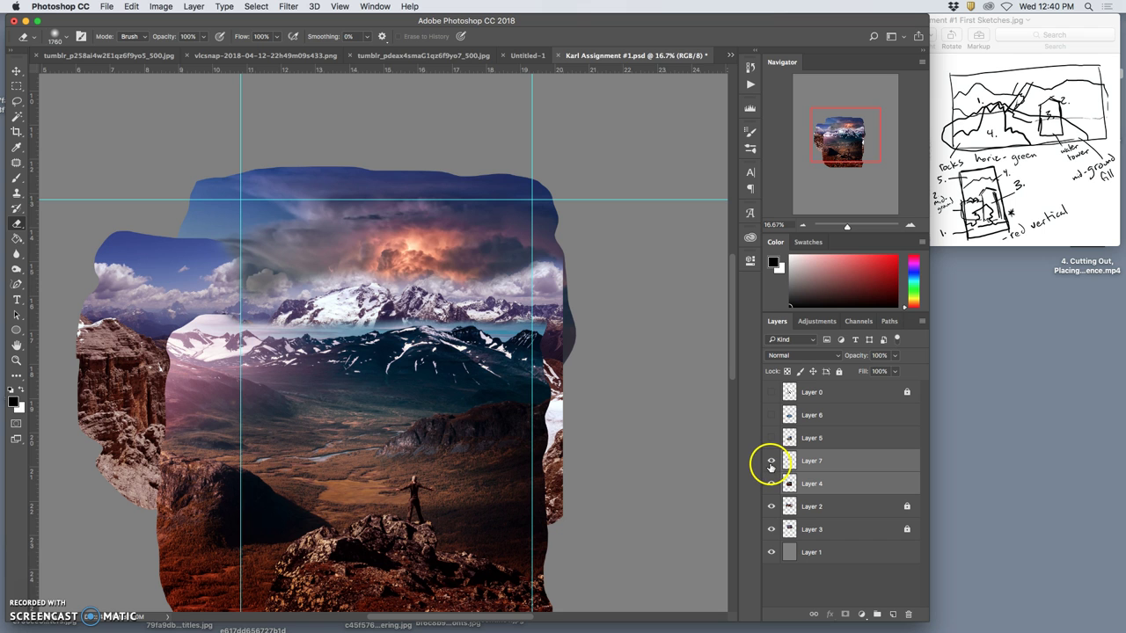
click(194, 6)
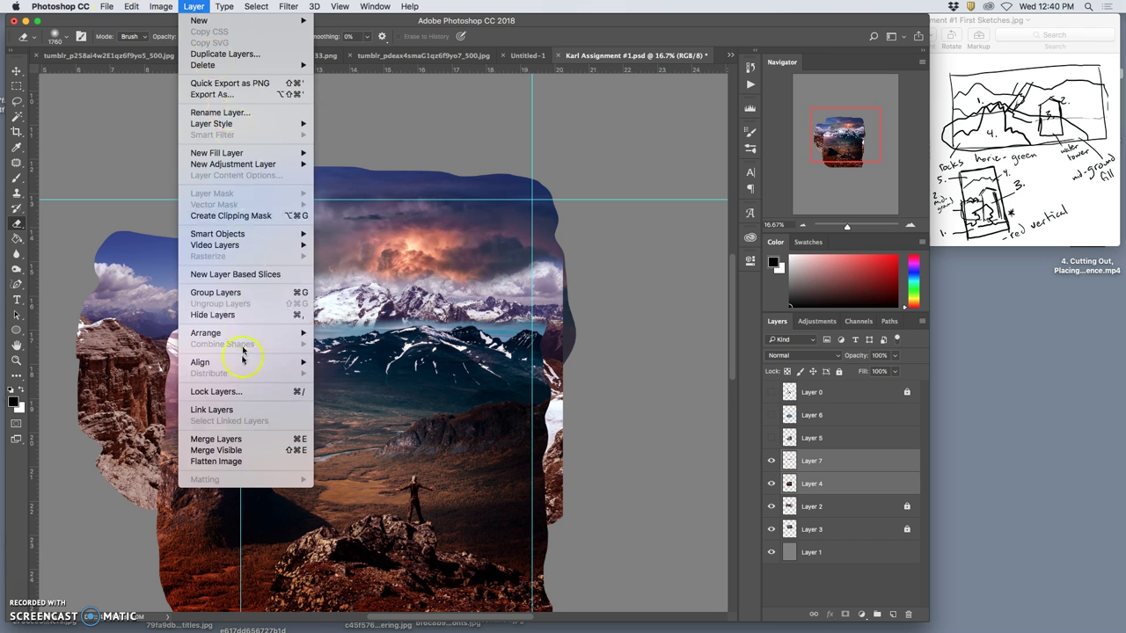
click(257, 439)
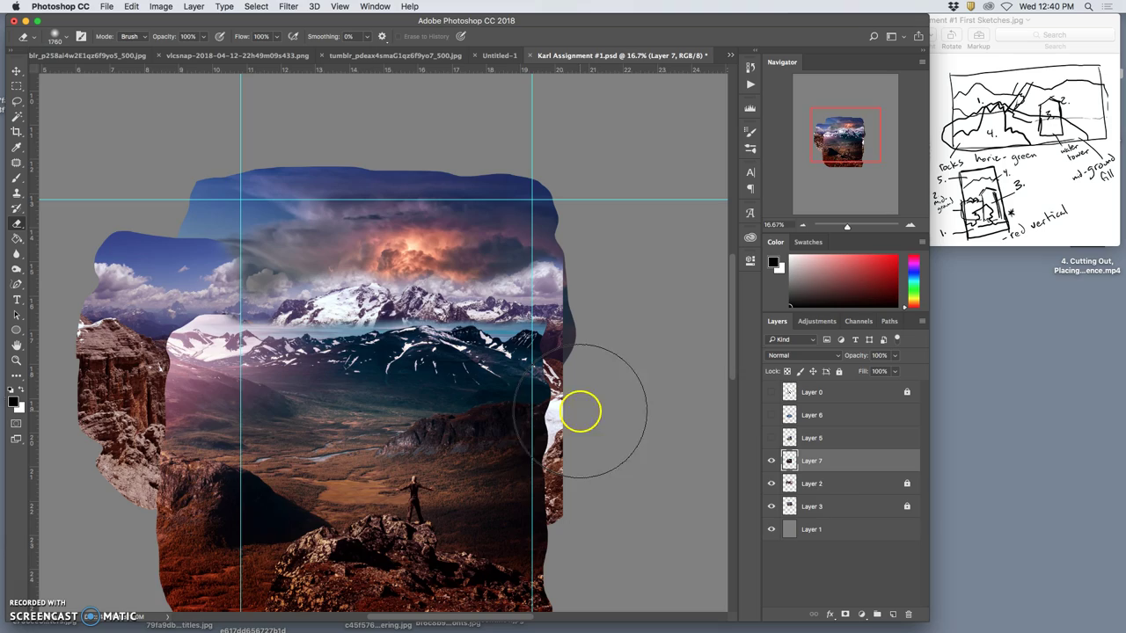
click(772, 461)
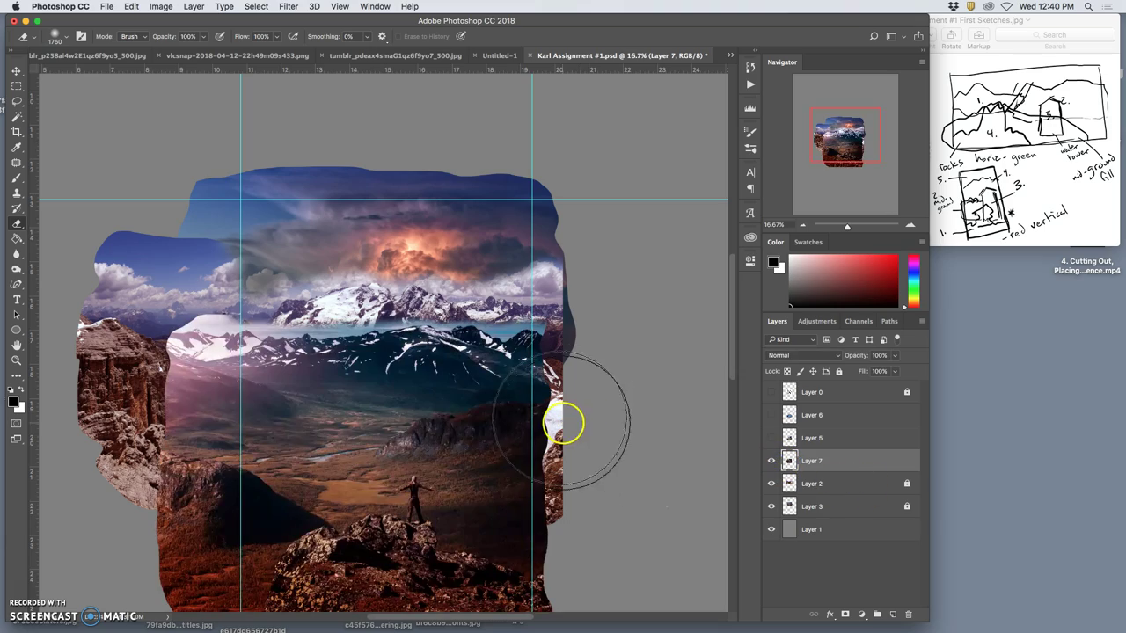
Erase the bluish haze on the snowy slope with a soft round eraser at 100% opacity
key(super+equal)
key(super+equal)
key(super+equal)
key(super+equal)
key(super+equal)
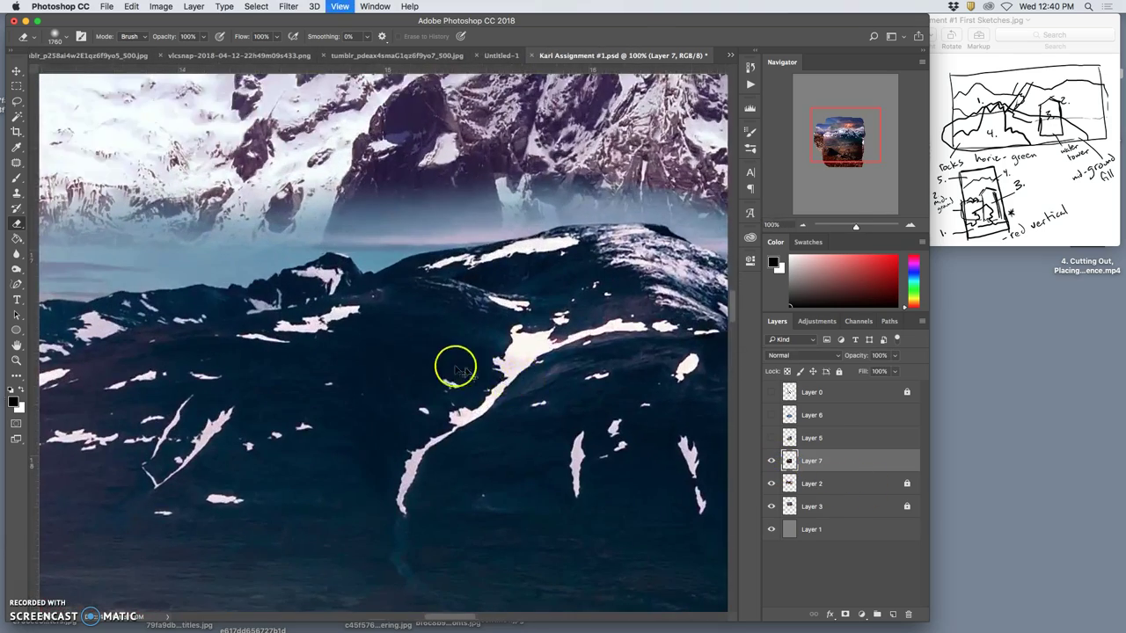
key(super+minus)
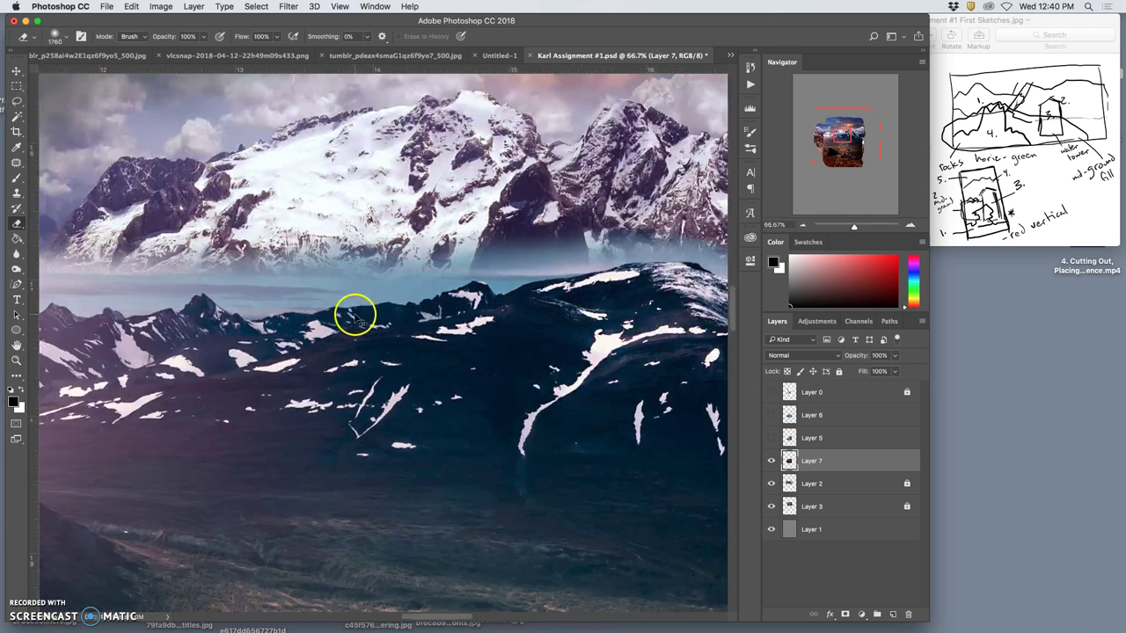
click(203, 37)
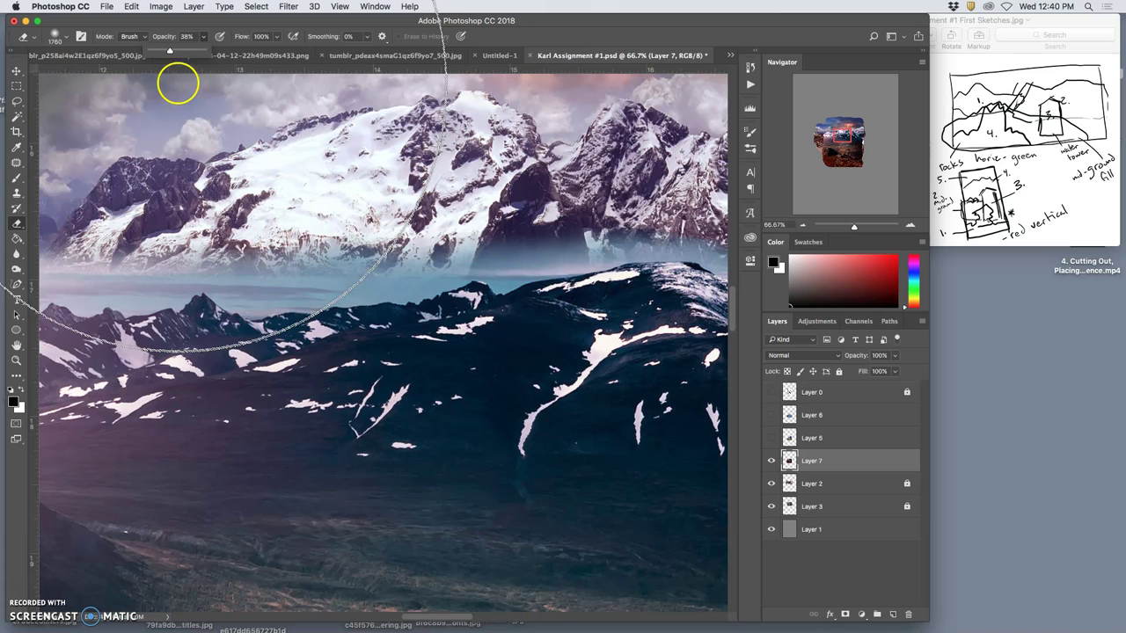
drag(168, 51, 218, 51)
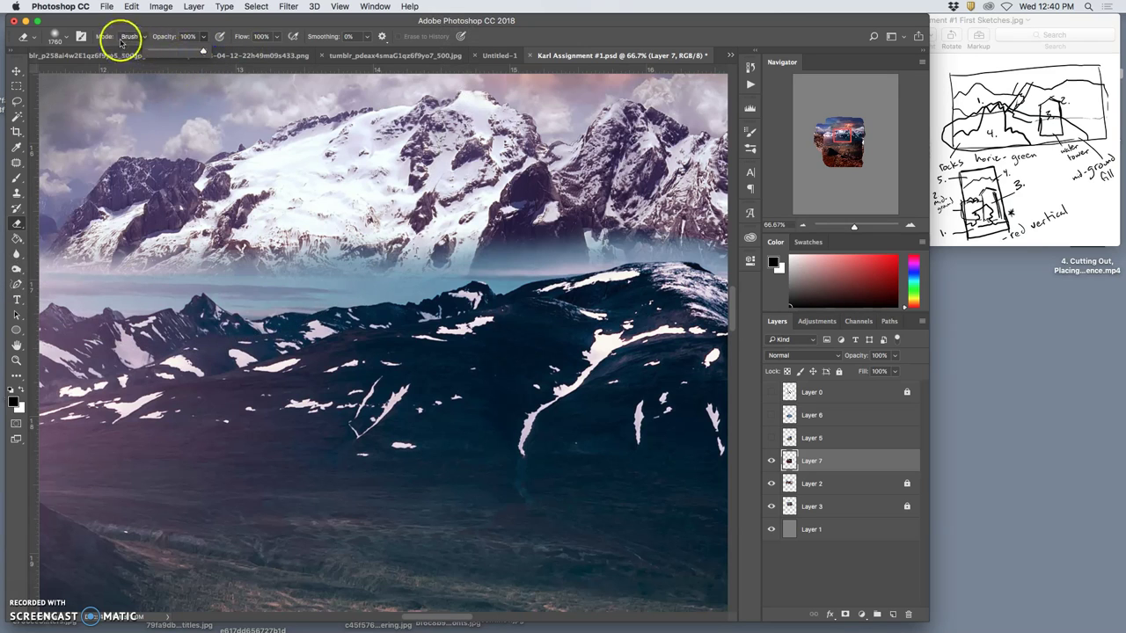
click(60, 37)
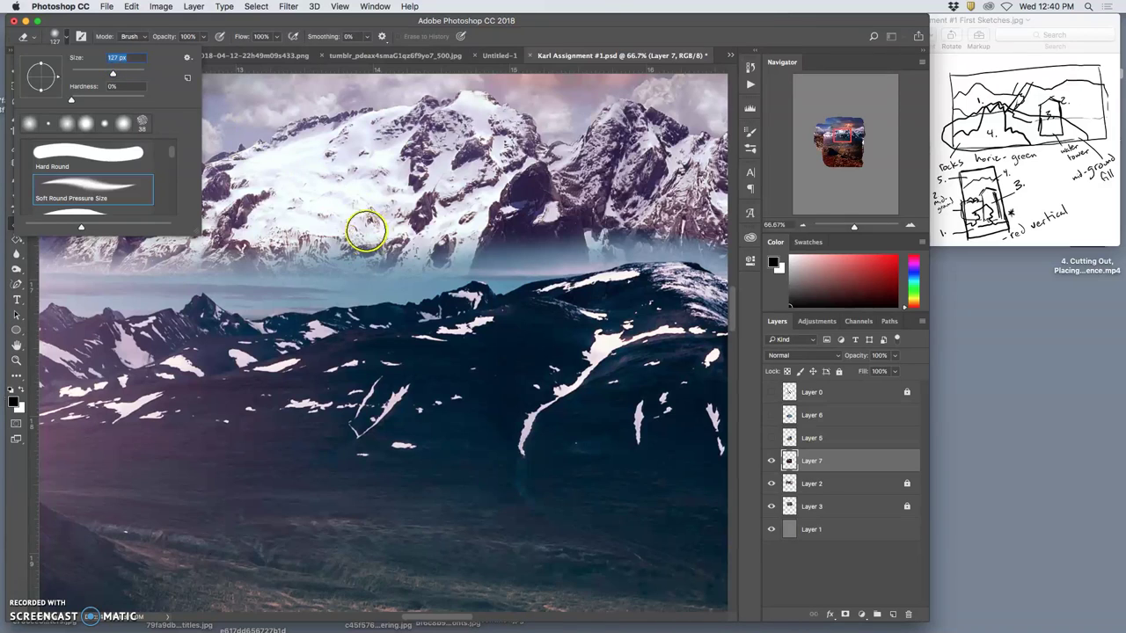
drag(366, 230, 404, 198)
click(493, 236)
mouse_move(488, 243)
mouse_down()
mouse_move(392, 251)
mouse_move(403, 235)
mouse_move(366, 231)
mouse_move(213, 256)
mouse_move(184, 247)
mouse_move(356, 218)
mouse_move(606, 230)
mouse_up()
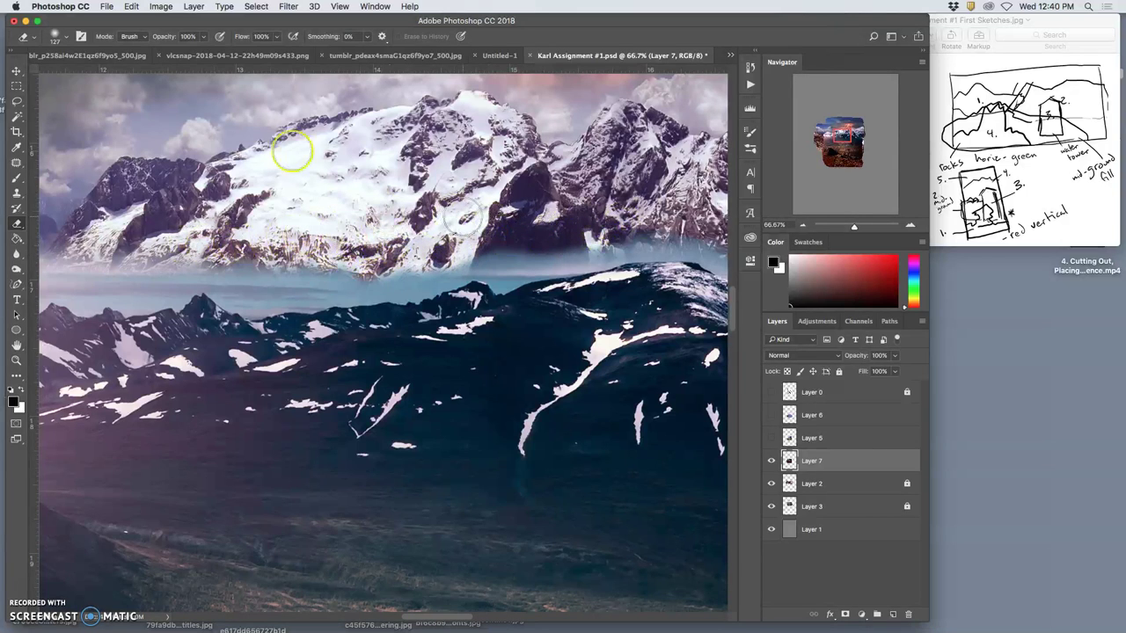
At 38% eraser opacity, fade the haze along the mountain base, then zoom out to review
click(202, 37)
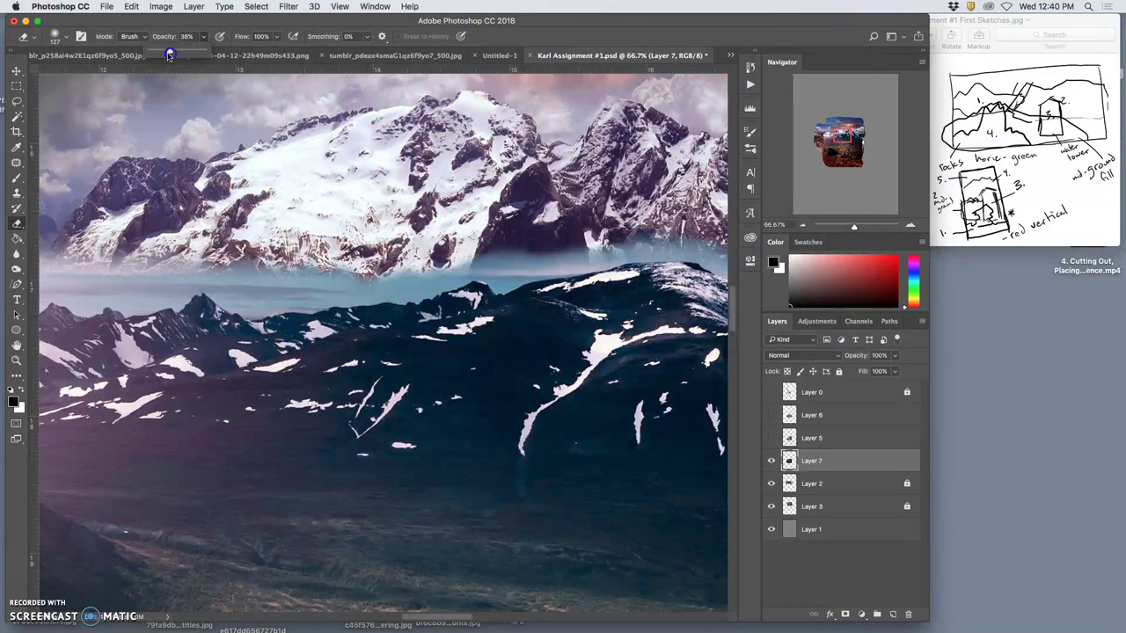
drag(170, 55, 170, 55)
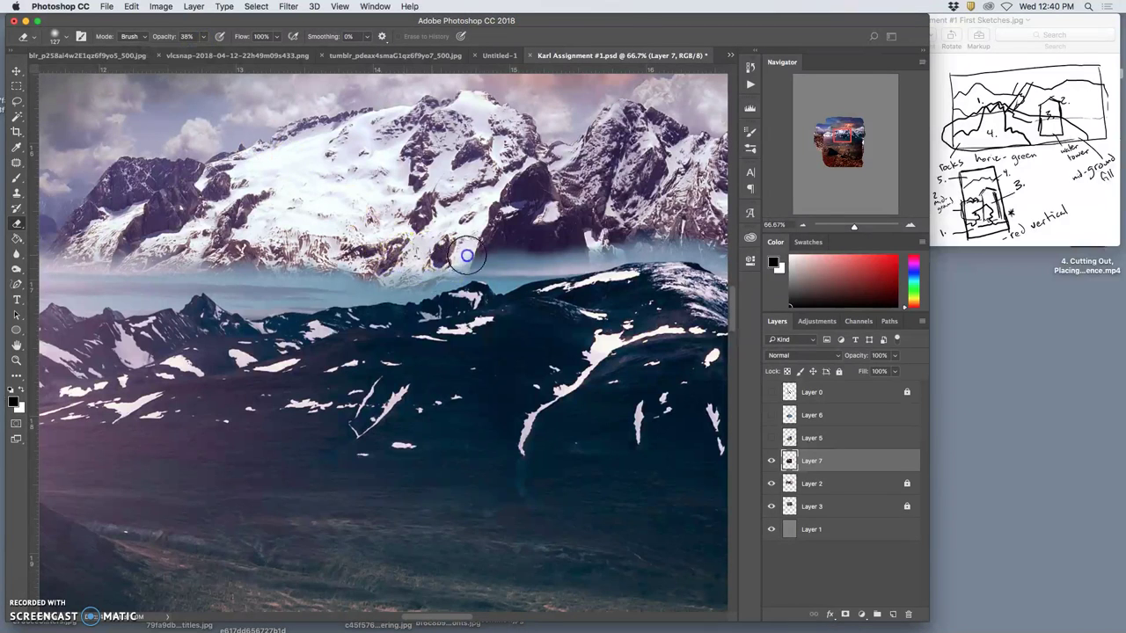
mouse_move(467, 255)
mouse_down()
mouse_move(593, 246)
mouse_move(485, 260)
mouse_up()
mouse_move(556, 252)
mouse_down()
mouse_move(593, 252)
mouse_move(516, 257)
mouse_up()
mouse_move(349, 275)
mouse_down()
mouse_move(255, 269)
mouse_move(186, 280)
mouse_up()
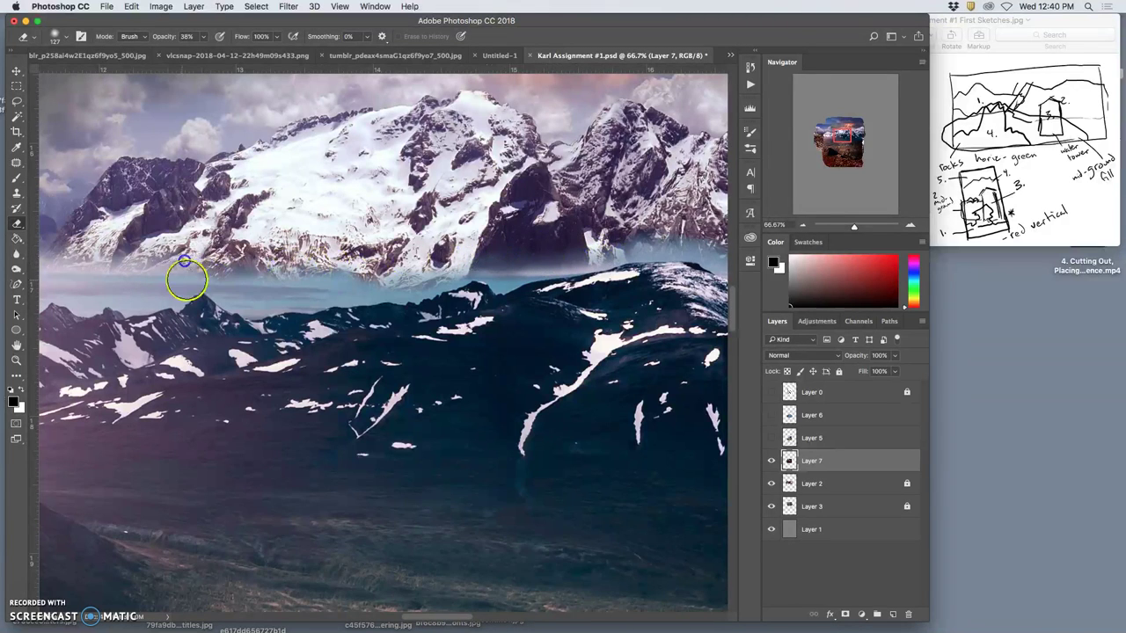
key(super+minus)
key(super+minus)
key(super+minus)
key(super+minus)
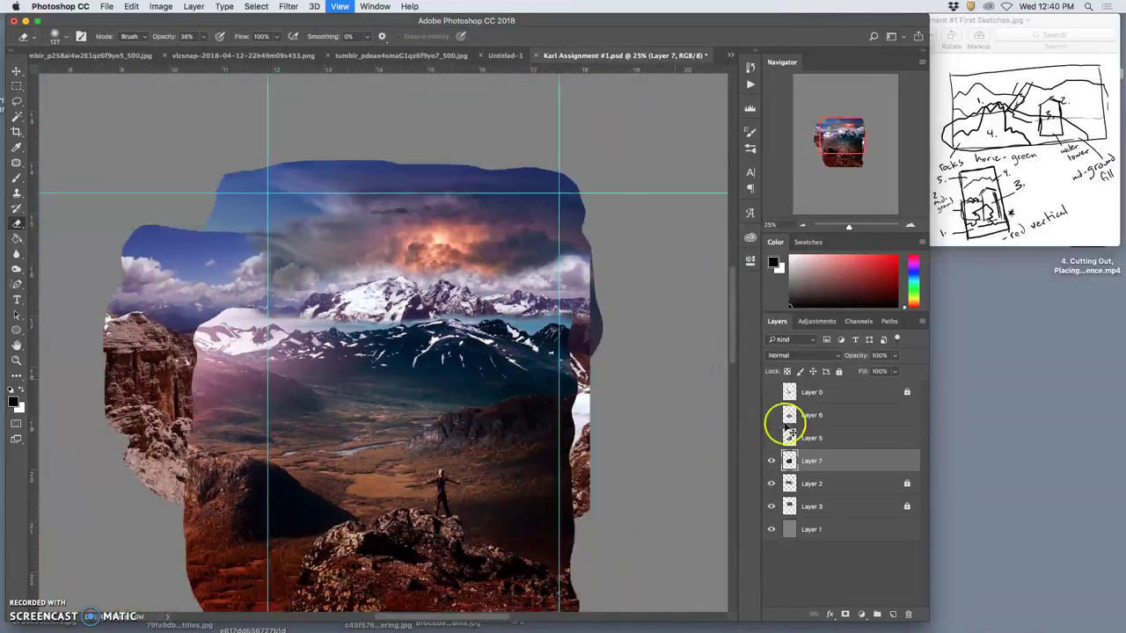
key(super+plus)
key(super+plus)
key(super+plus)
key(super+plus)
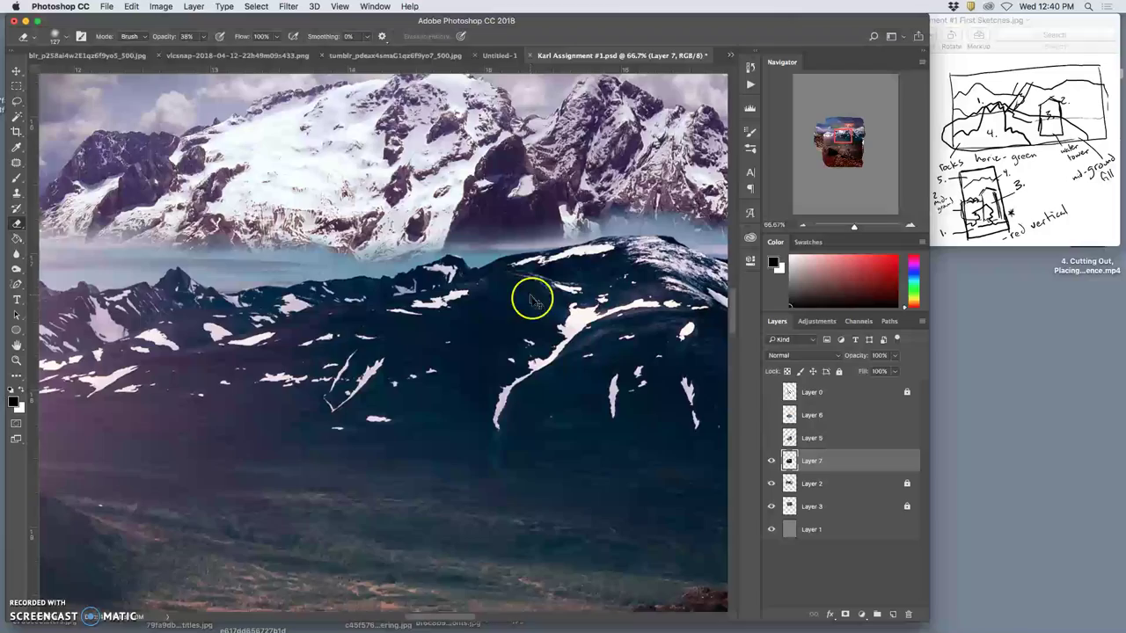
key(super+minus)
key(super+minus)
key(super+minus)
key(super+minus)
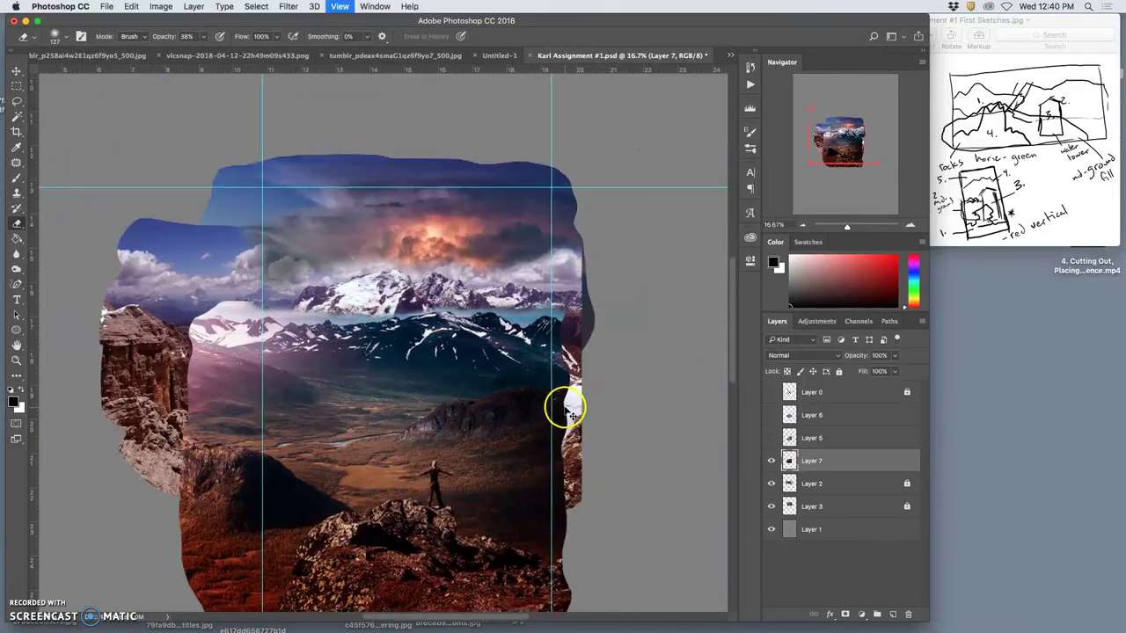
key(super+minus)
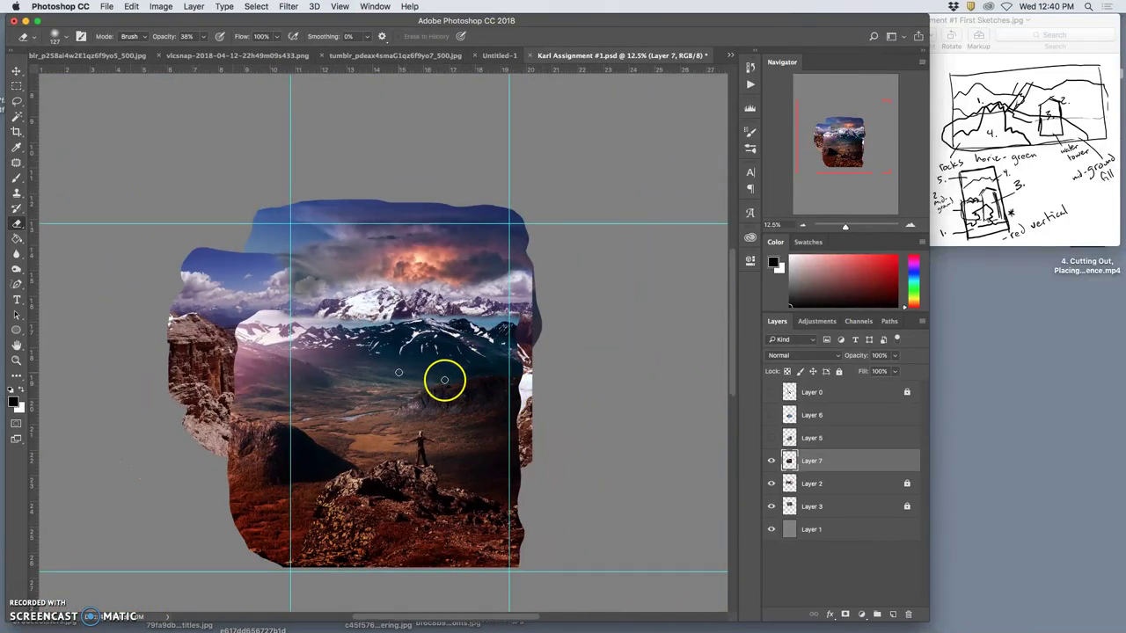
drag(264, 308, 278, 313)
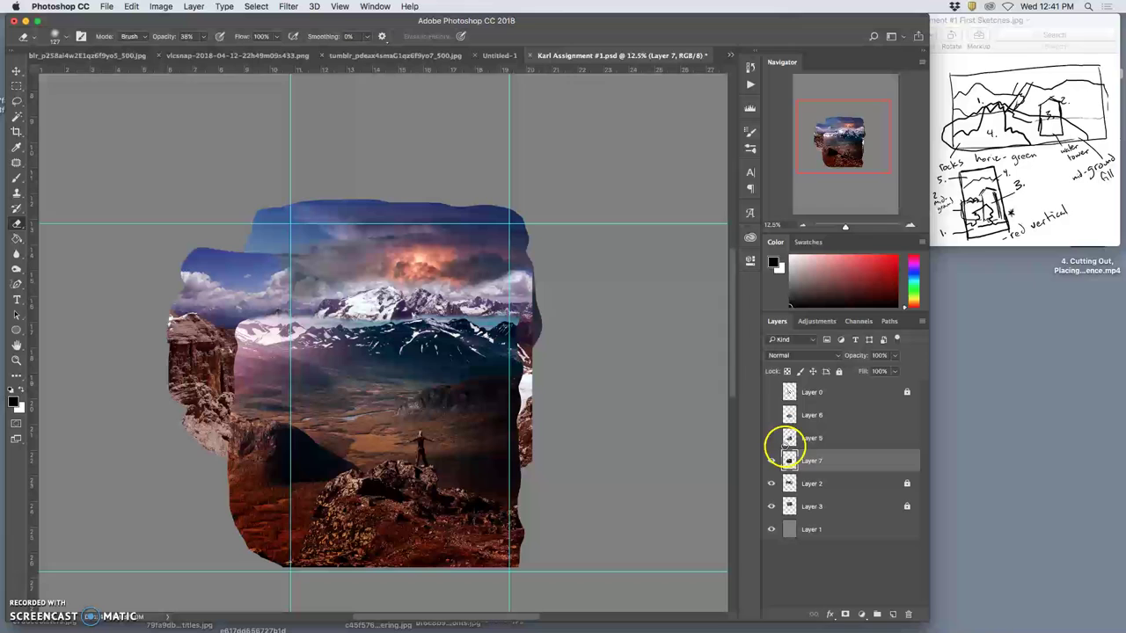
Make Layer 5 visible and active, and zoom in on the water tower
click(772, 438)
click(838, 440)
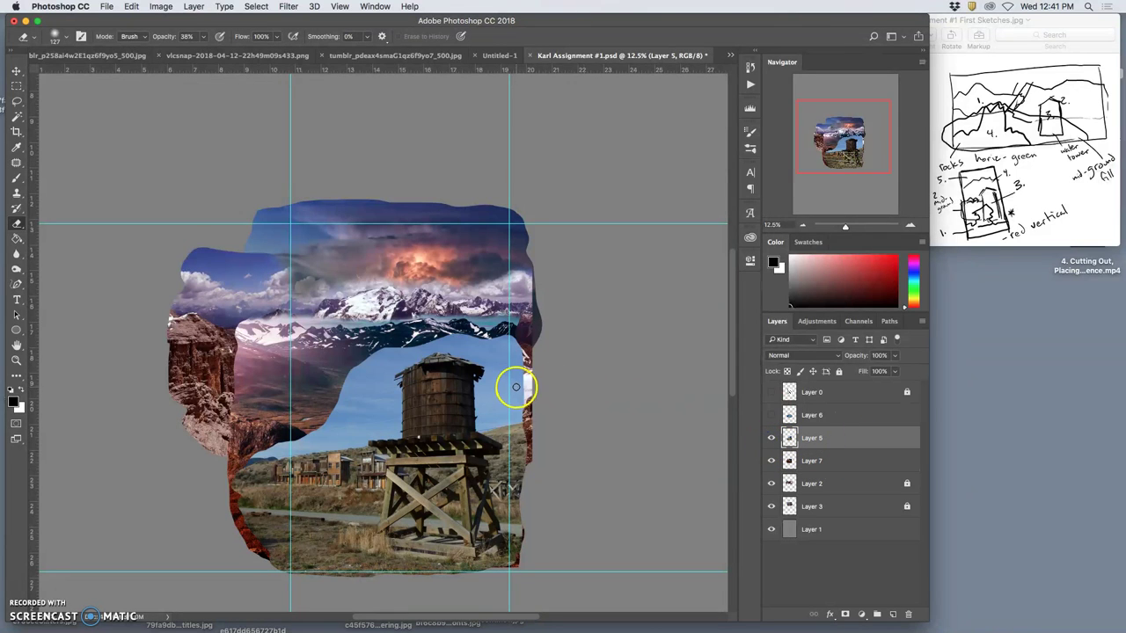
drag(515, 387, 475, 389)
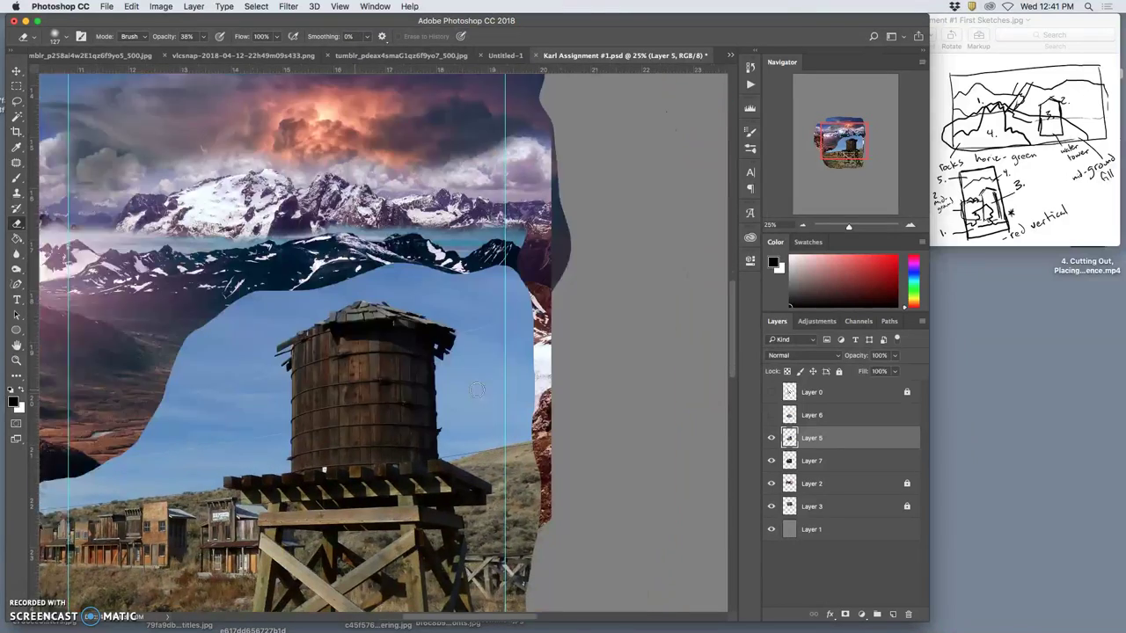
scroll(476, 390, down, 3)
scroll(476, 389, right, 3)
scroll(476, 390, left, 5)
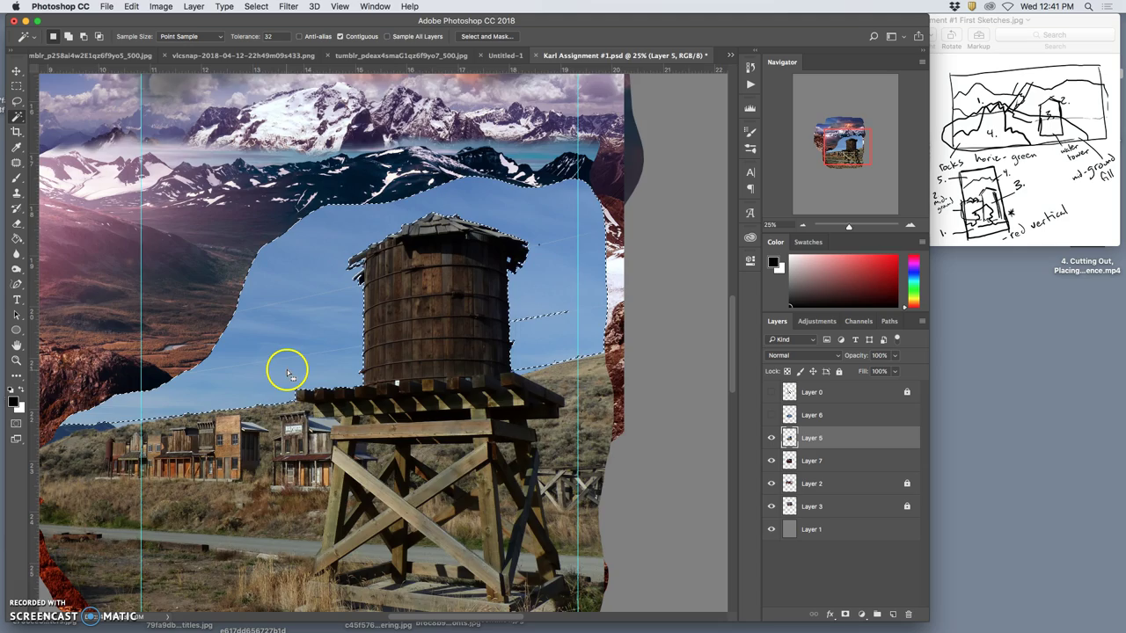
scroll(296, 371, up, 6)
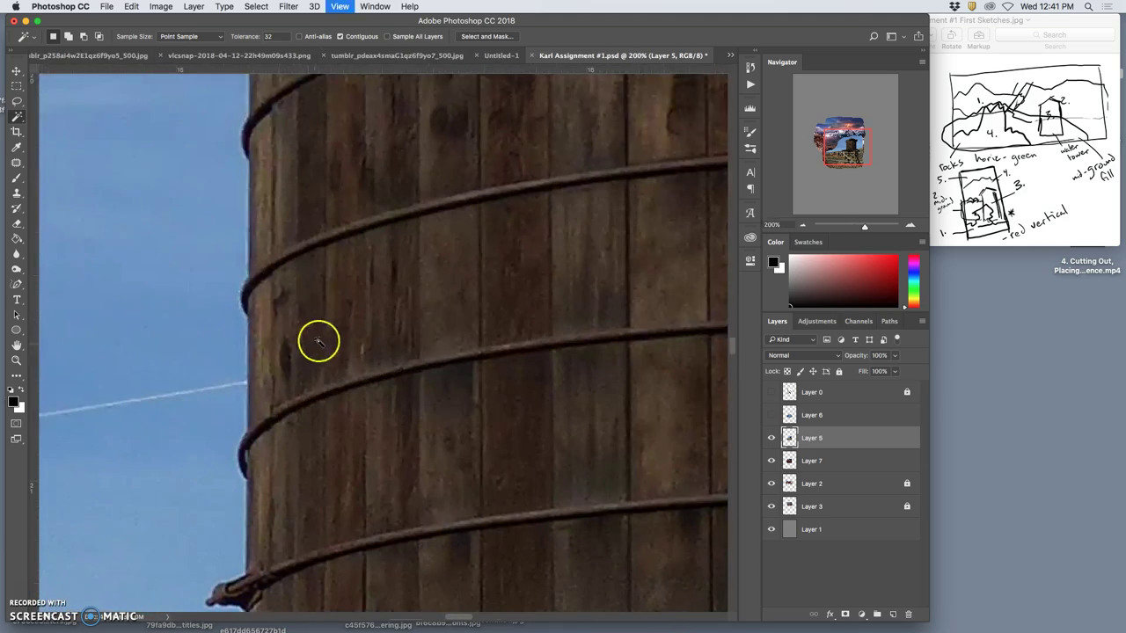
scroll(314, 342, up, 5)
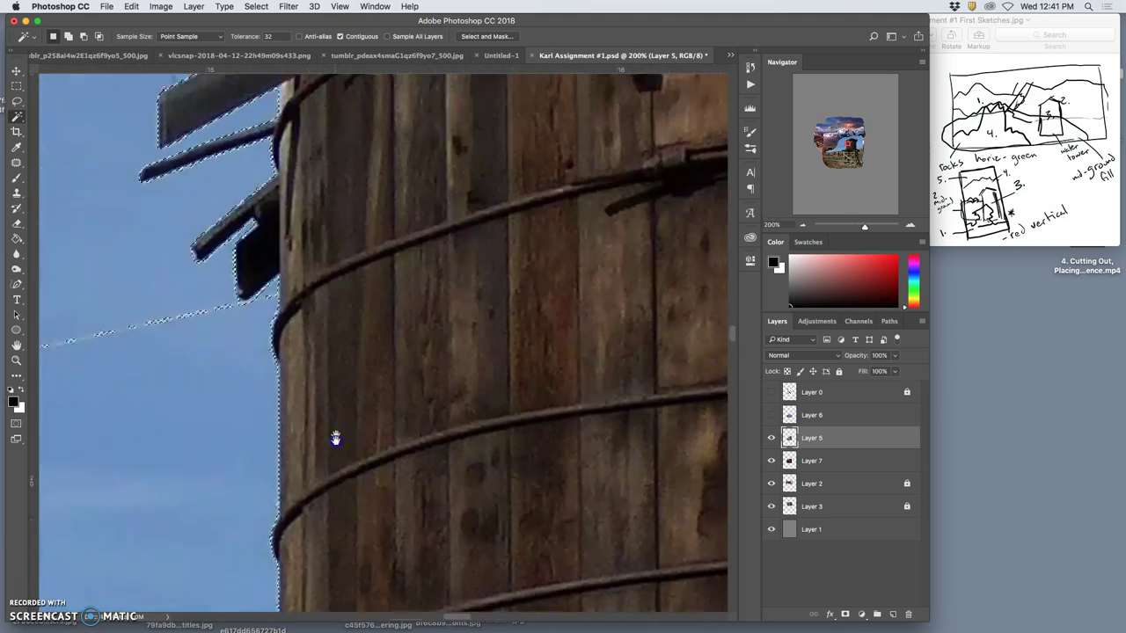
scroll(336, 278, up, 4)
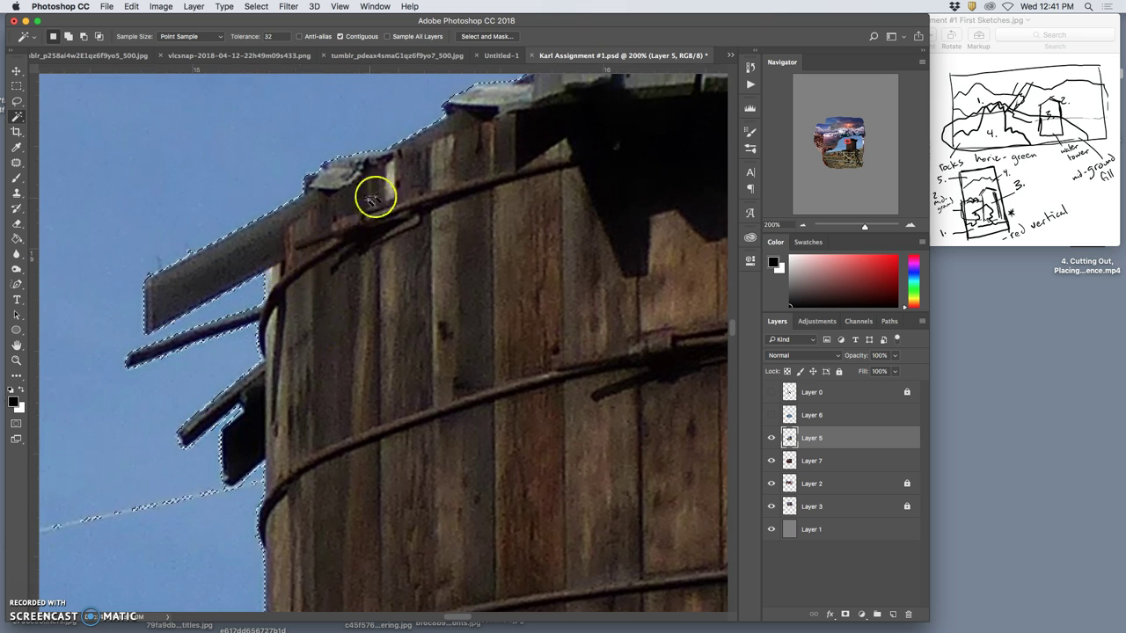
scroll(374, 201, up, 10)
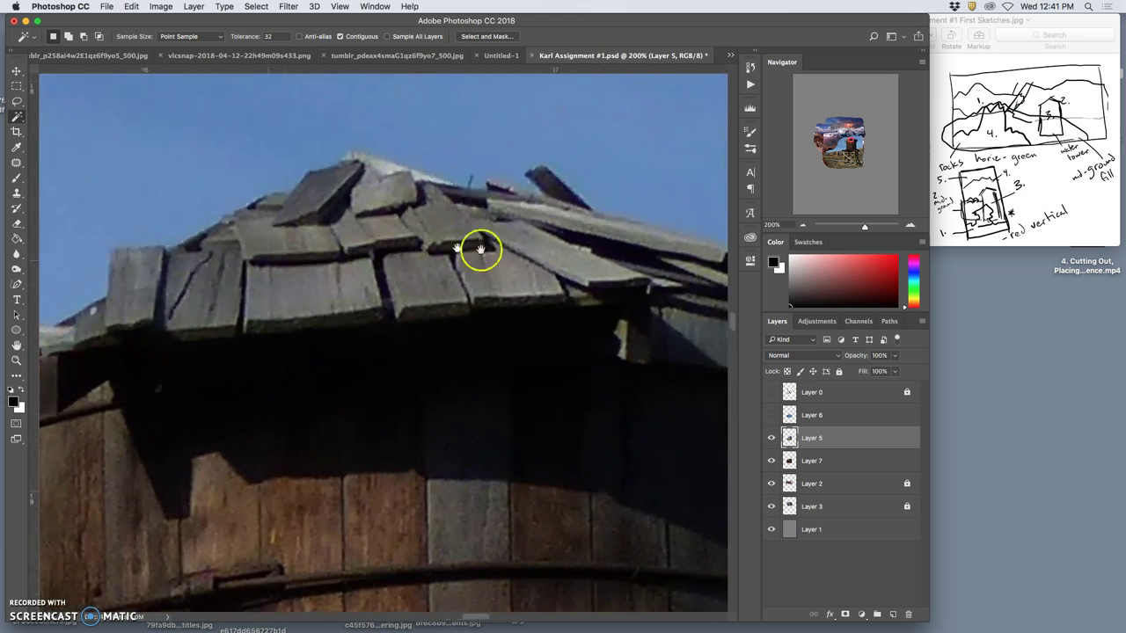
Magic Wand the sky gaps inside the tower roof and along the tower's edge
drag(534, 251, 395, 231)
drag(533, 272, 299, 187)
drag(545, 314, 472, 282)
drag(546, 356, 495, 294)
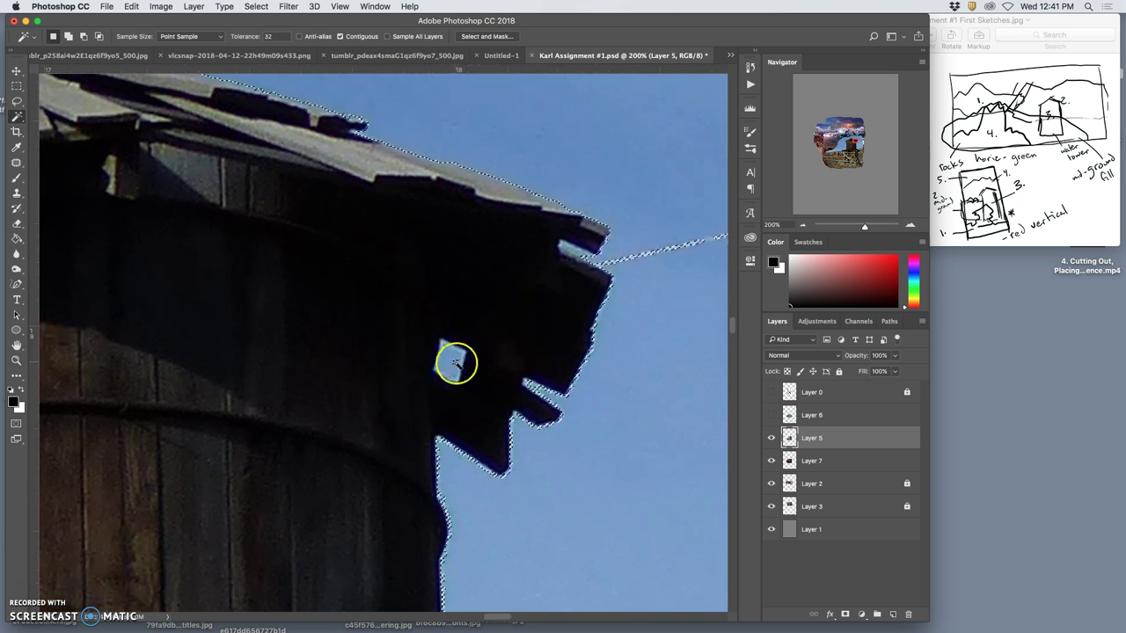
shift+click(455, 364)
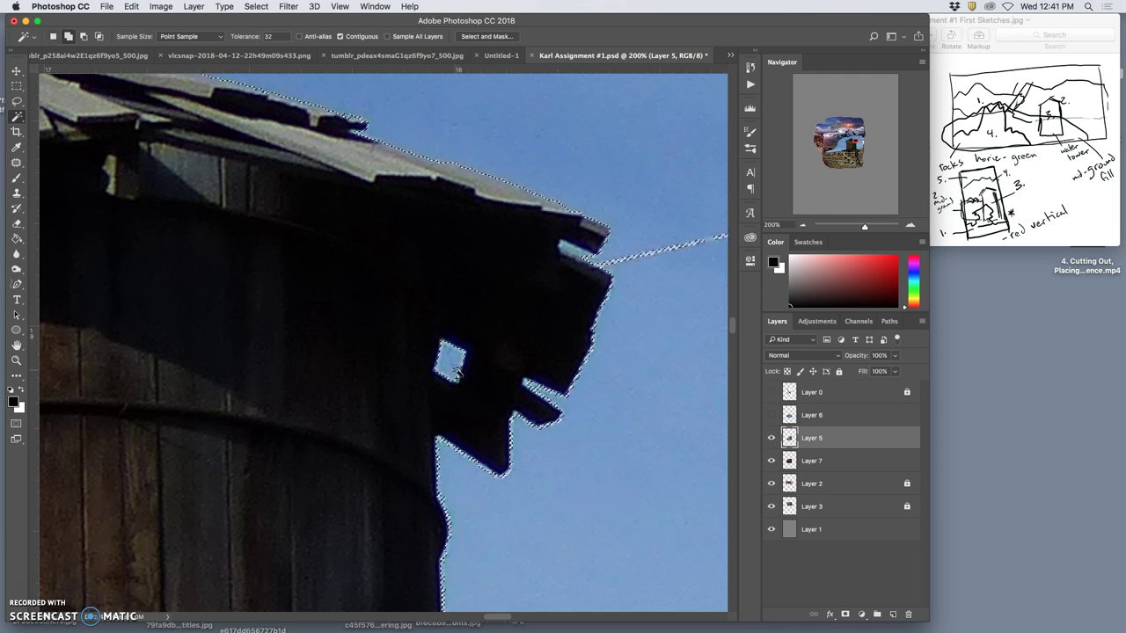
shift+click(447, 436)
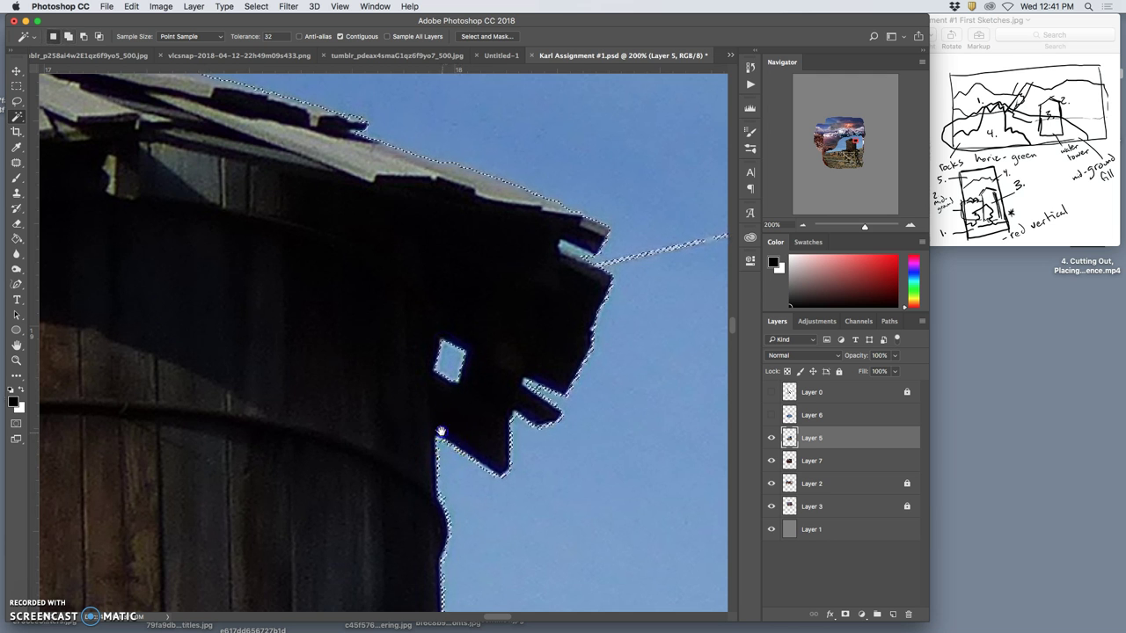
scroll(441, 433, down, 10)
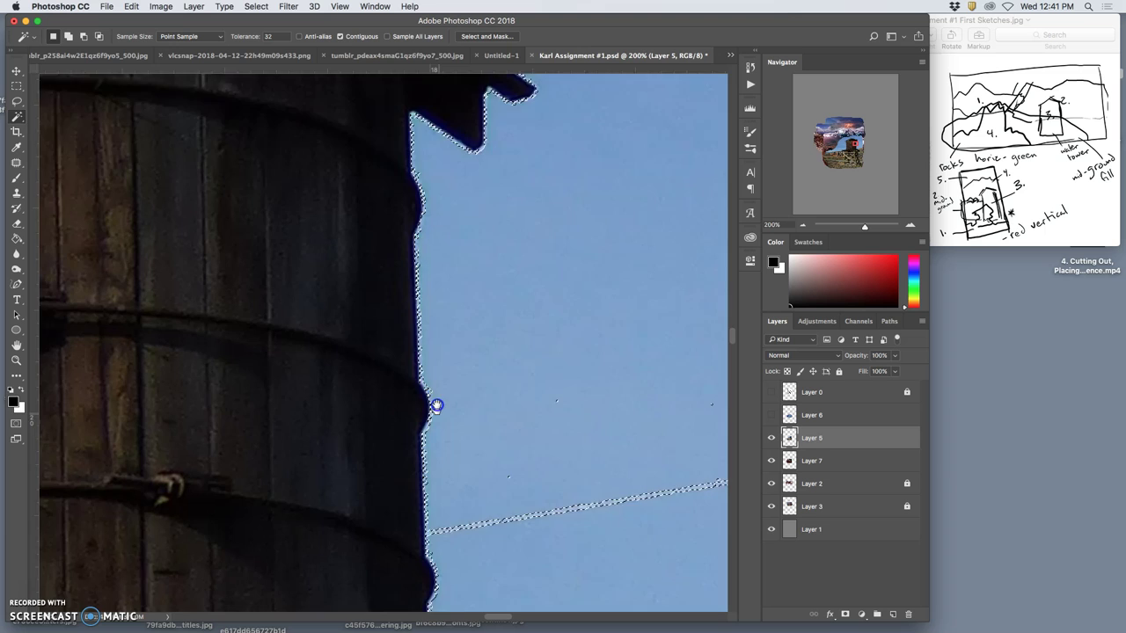
drag(437, 406, 437, 317)
shift+click(437, 417)
shift+click(432, 430)
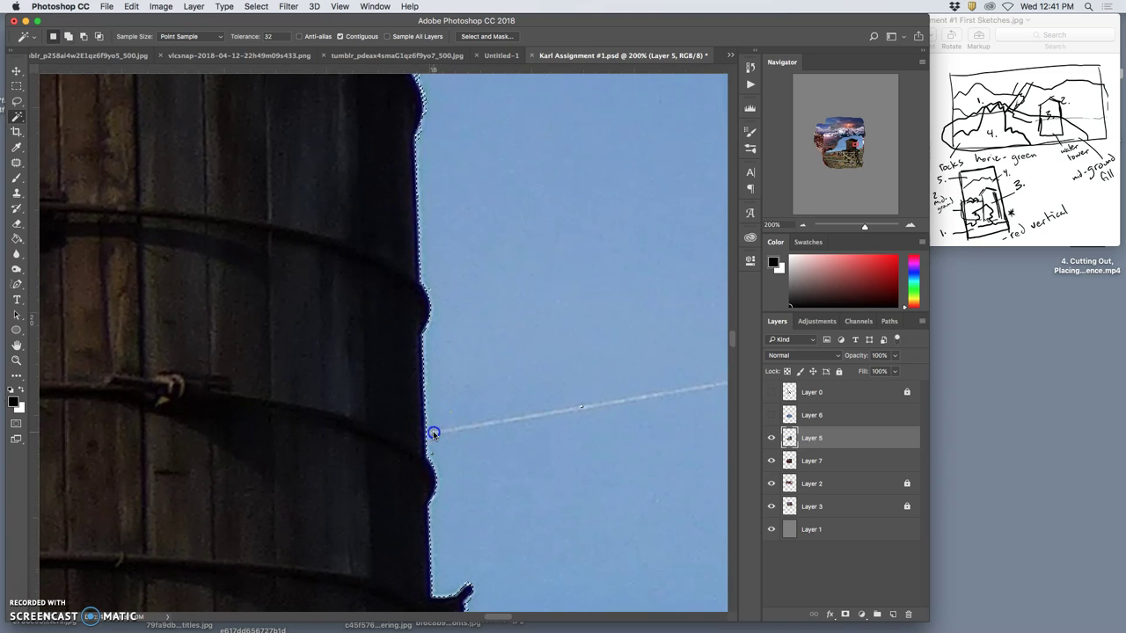
shift+click(432, 455)
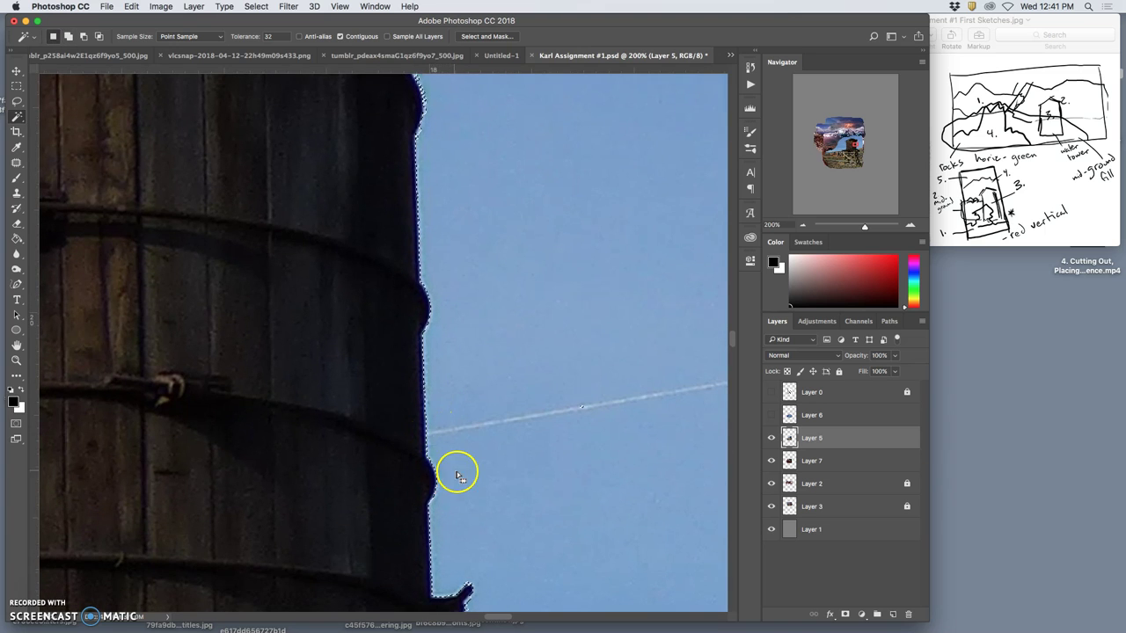
Add the sky near the tower base, below the wire and at the wire junction
drag(469, 465, 452, 314)
drag(465, 434, 476, 307)
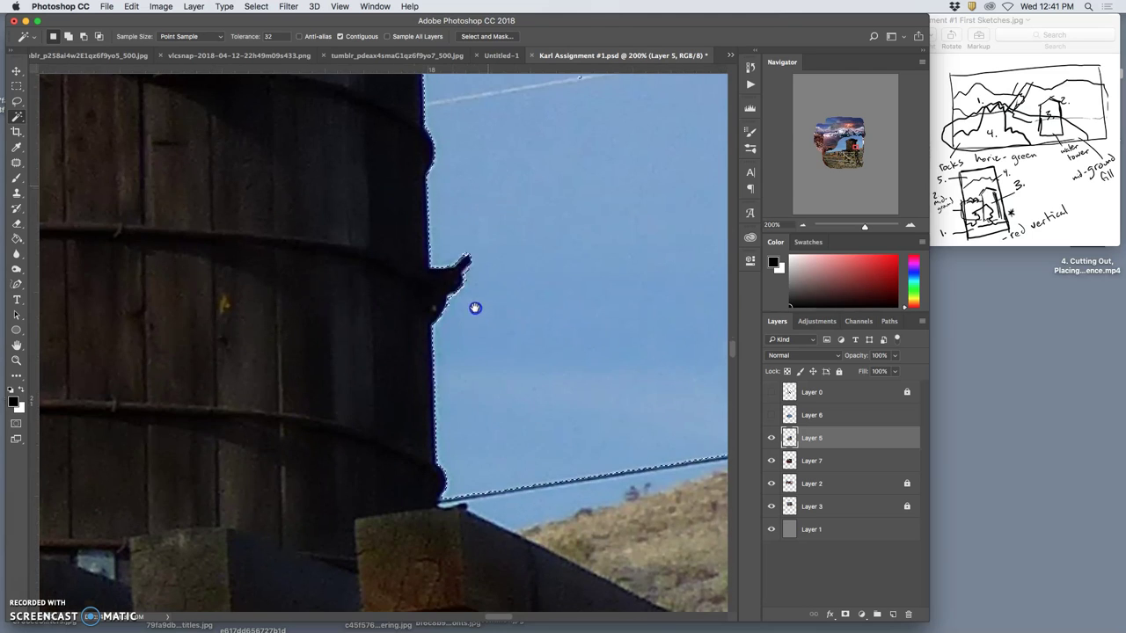
shift+click(492, 505)
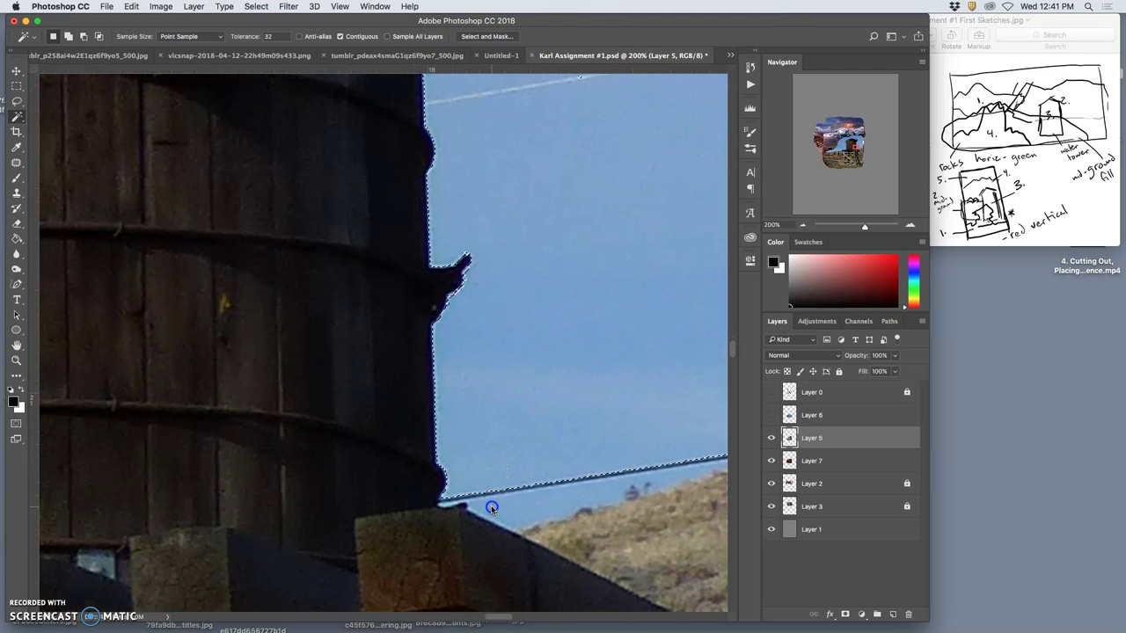
shift+click(446, 505)
shift+click(469, 501)
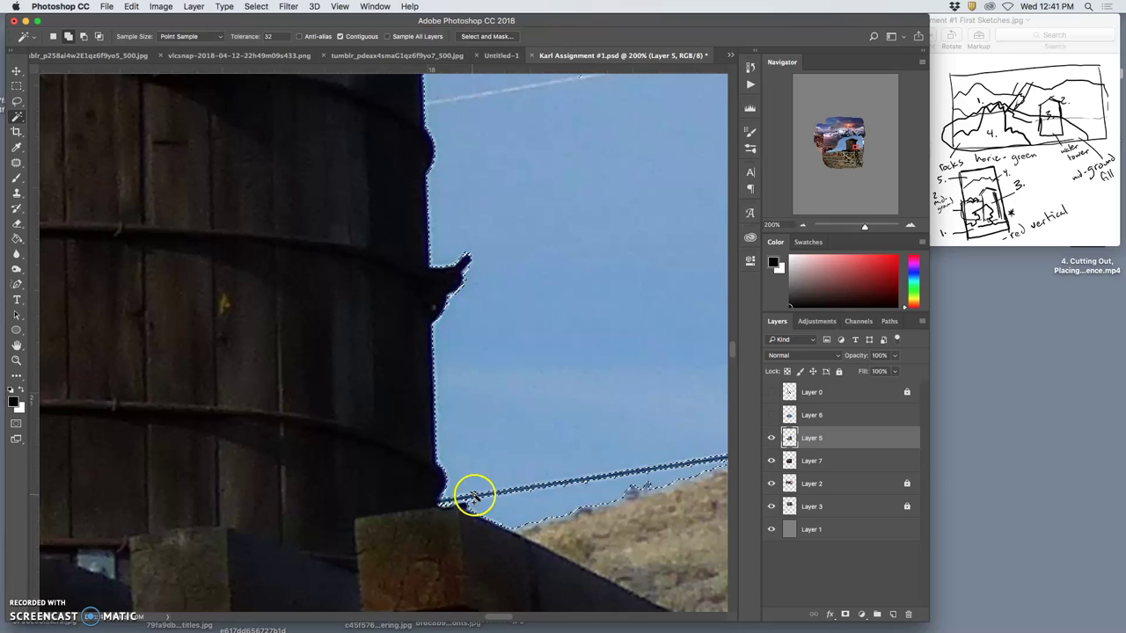
key(super+minus)
key(super+minus)
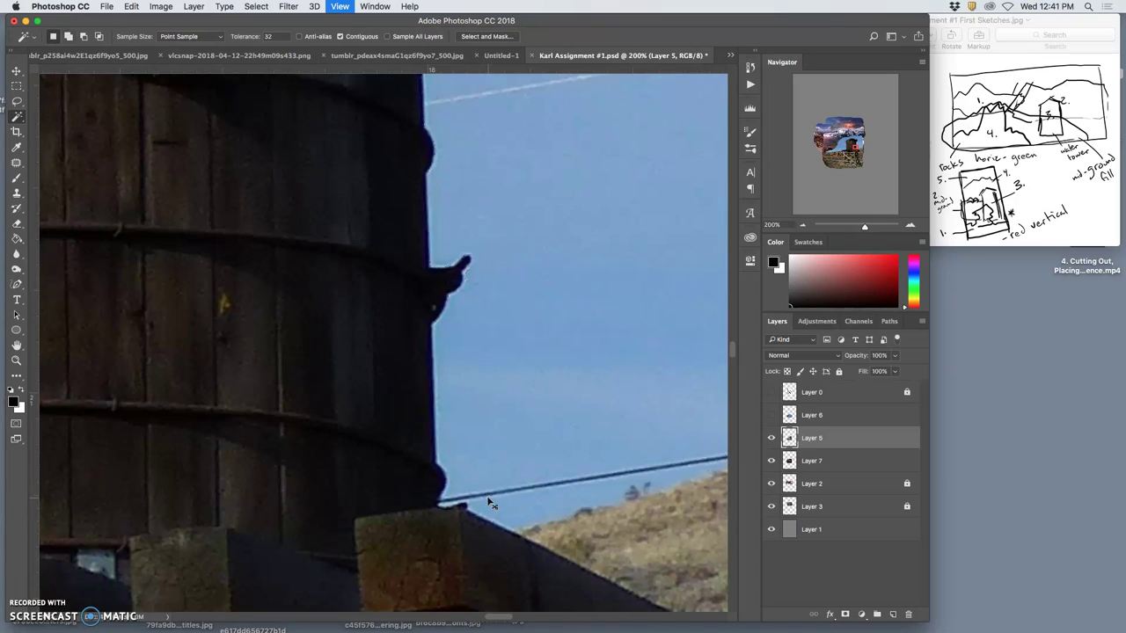
key(super+minus)
key(super+minus)
key(super+minus)
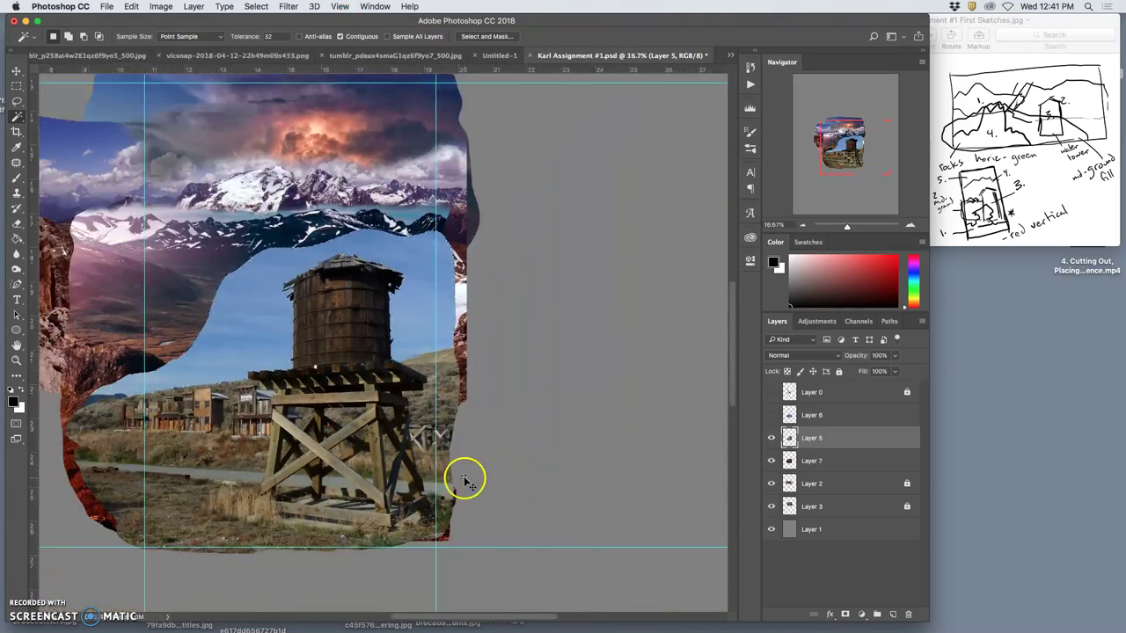
key(super+minus)
key(Delete)
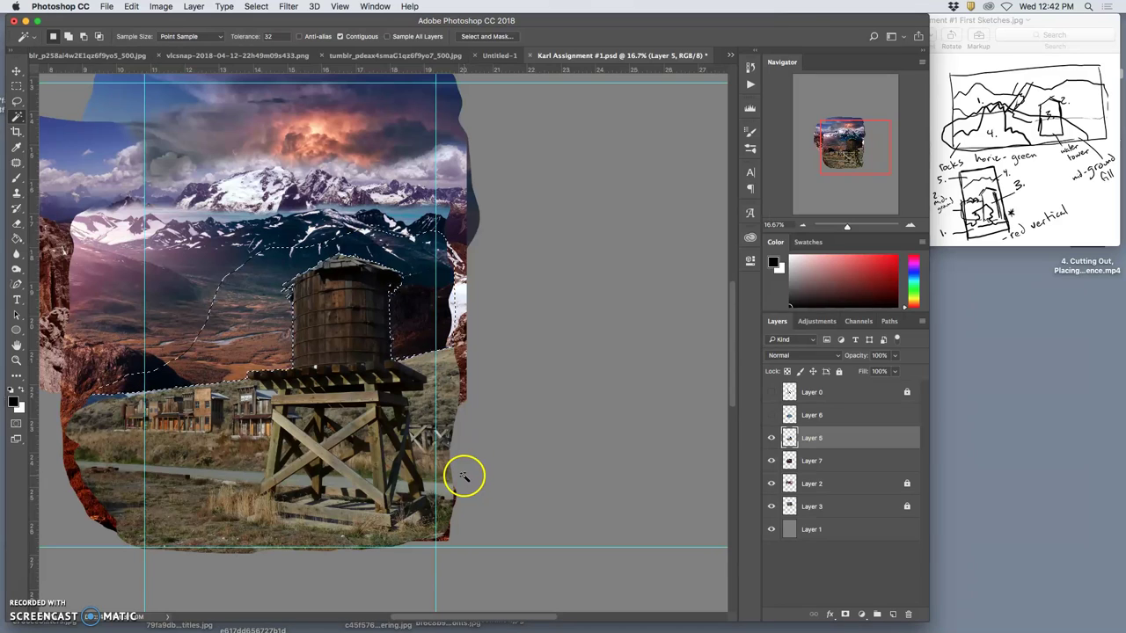
key(super+d)
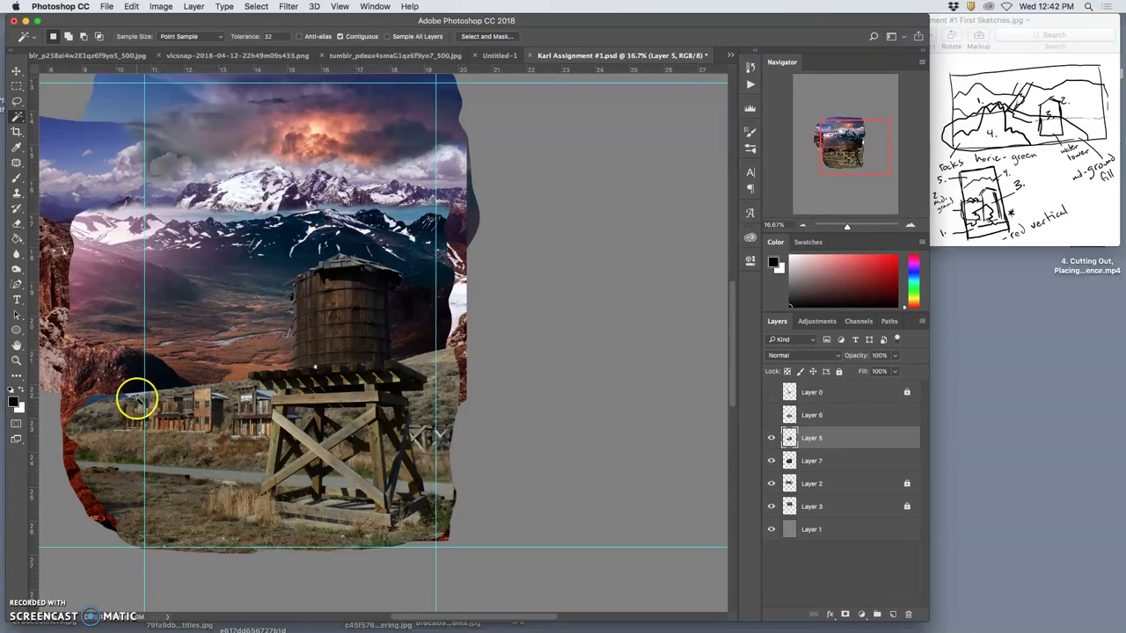
key(super+equal)
key(super+equal)
key(super+equal)
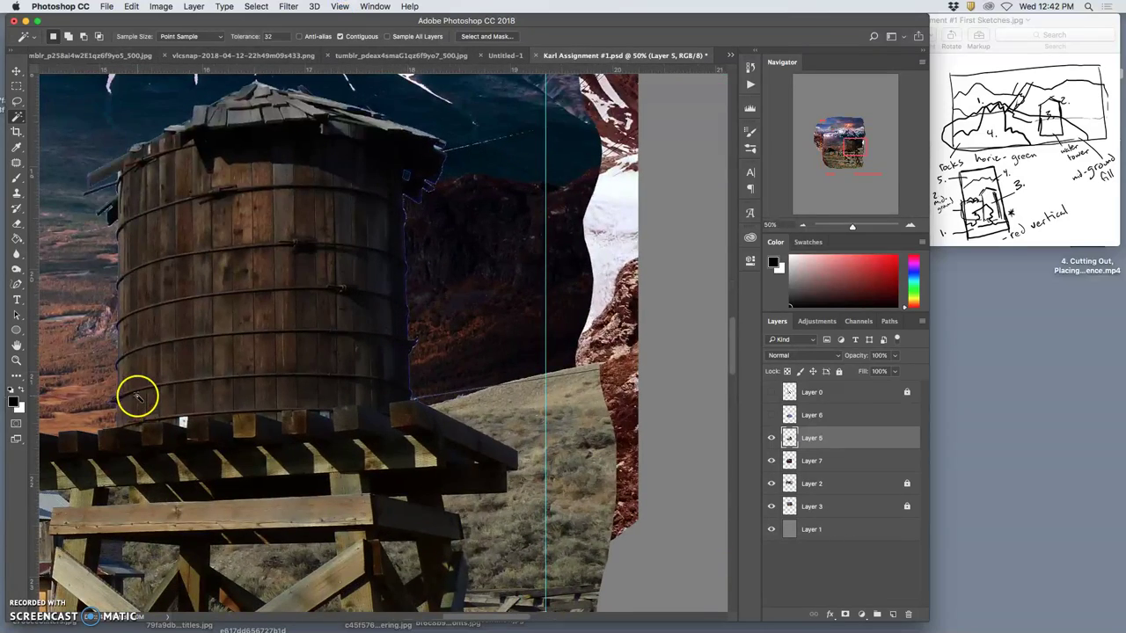
key(super+equal)
key(super+equal)
key(super+equal)
key(super+equal)
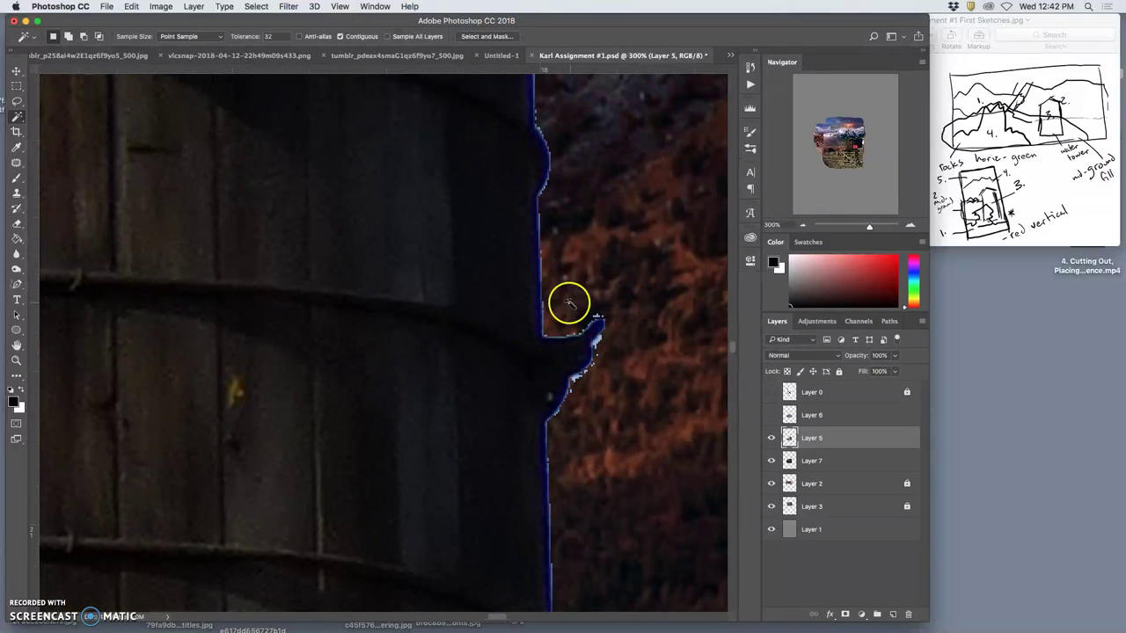
scroll(563, 299, right, 3)
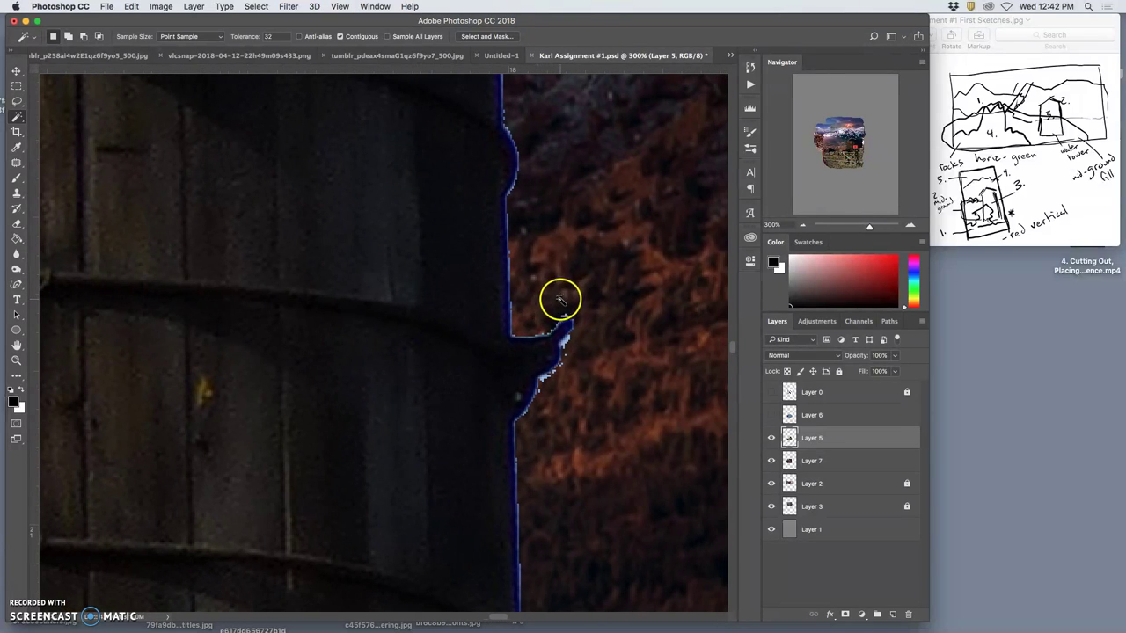
key(super+minus)
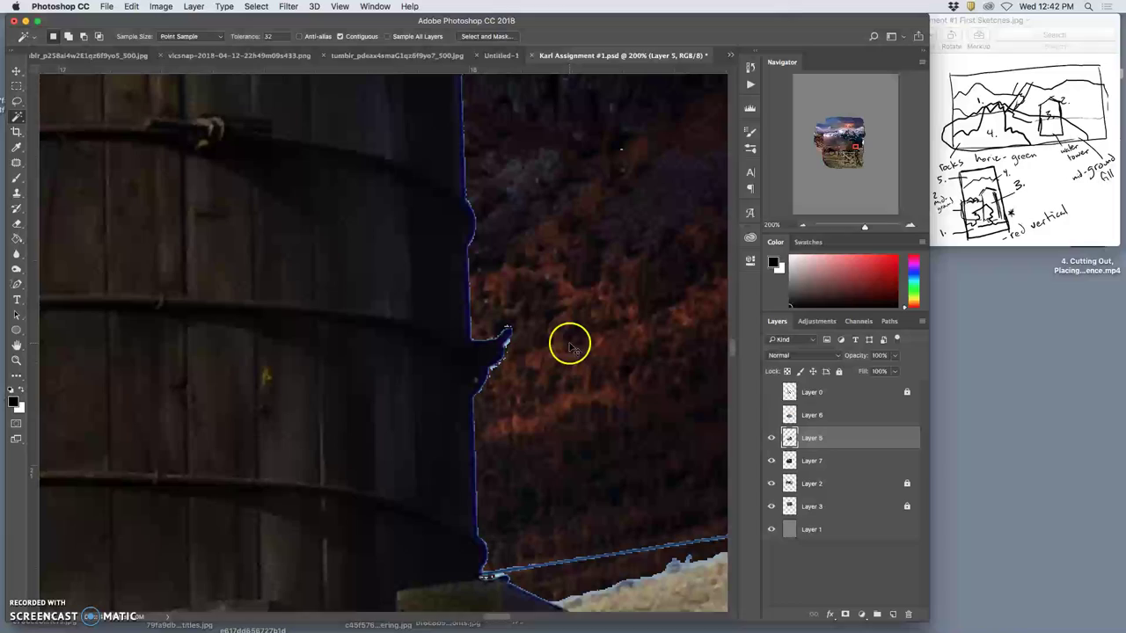
key(super+minus)
key(super+minus)
key(super+minus)
key(super+minus)
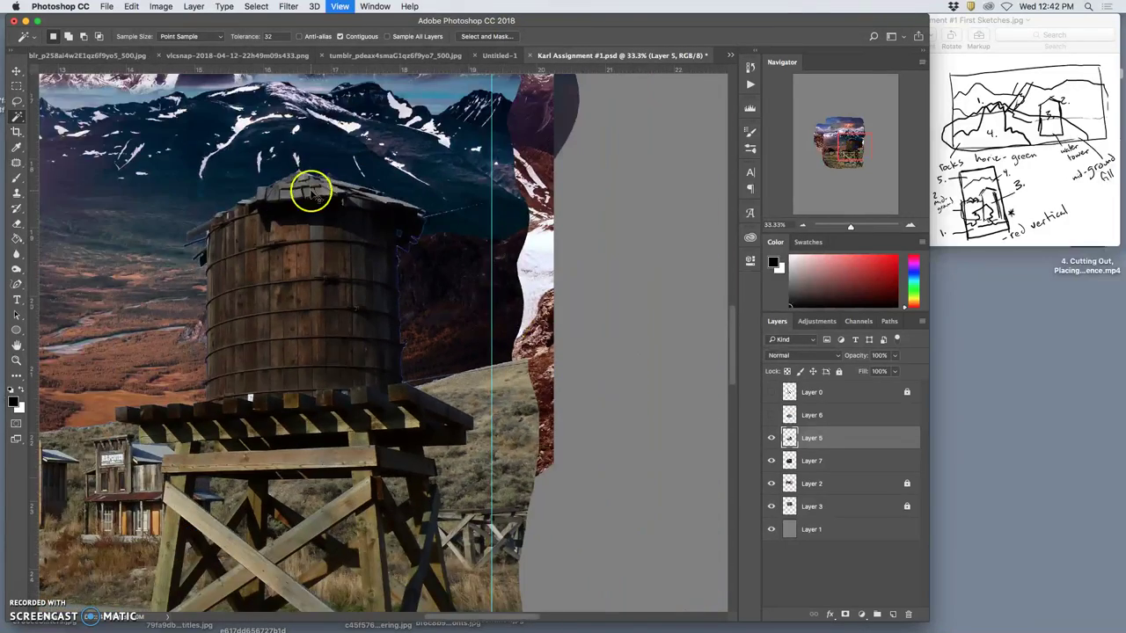
key(super+minus)
Open Levels on the water tower and set the midtone slider to about 1.99
click(175, 6)
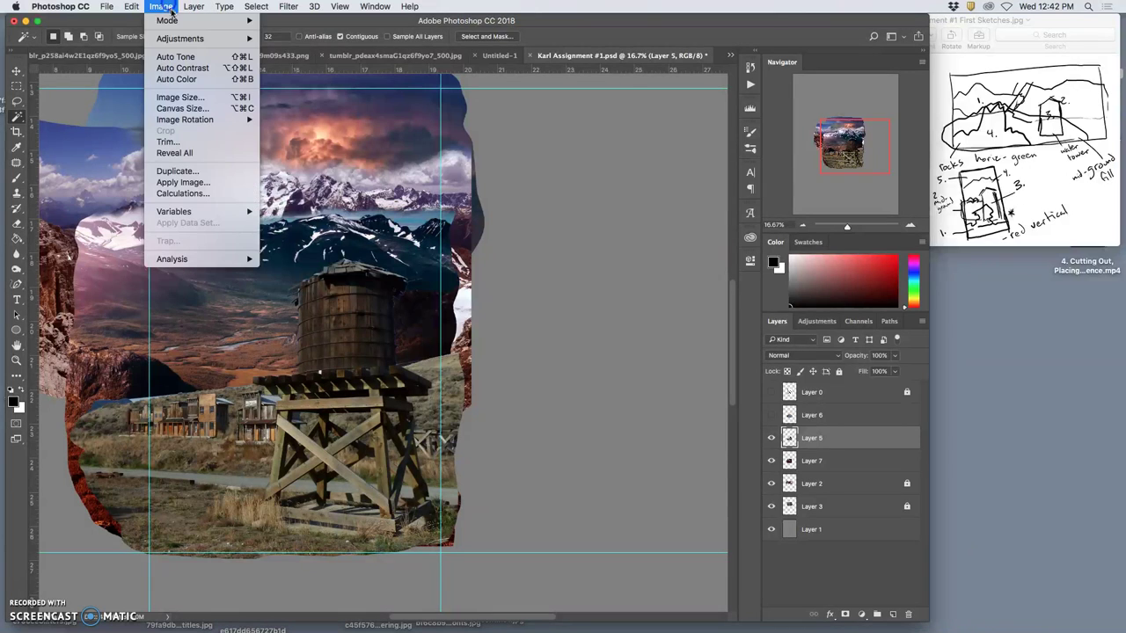
click(539, 303)
key(super+l)
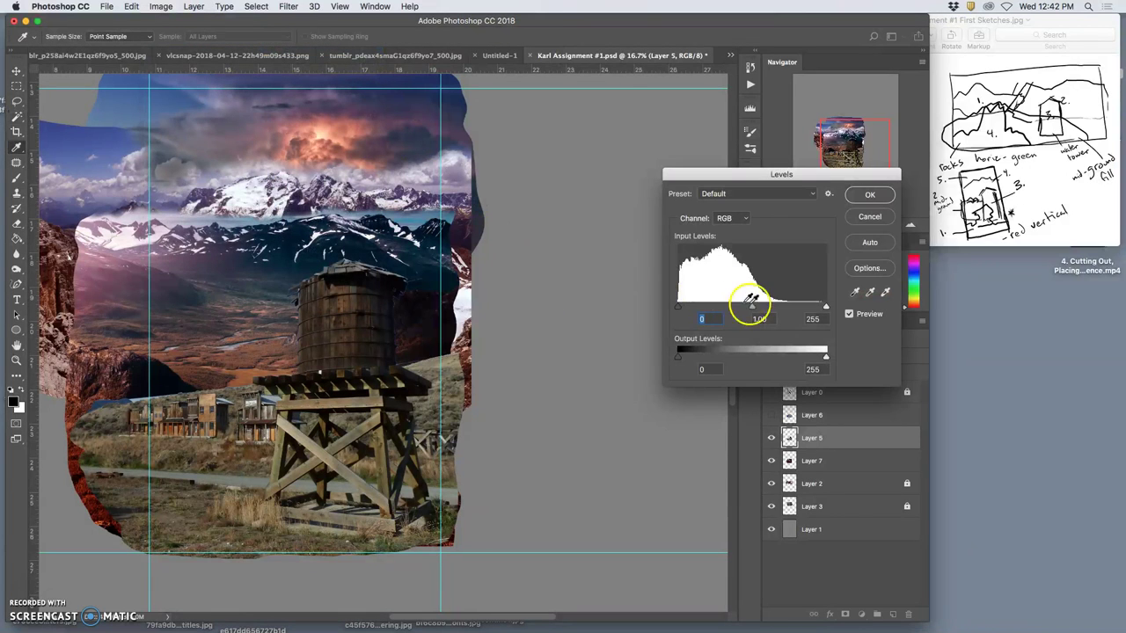
drag(753, 310, 738, 308)
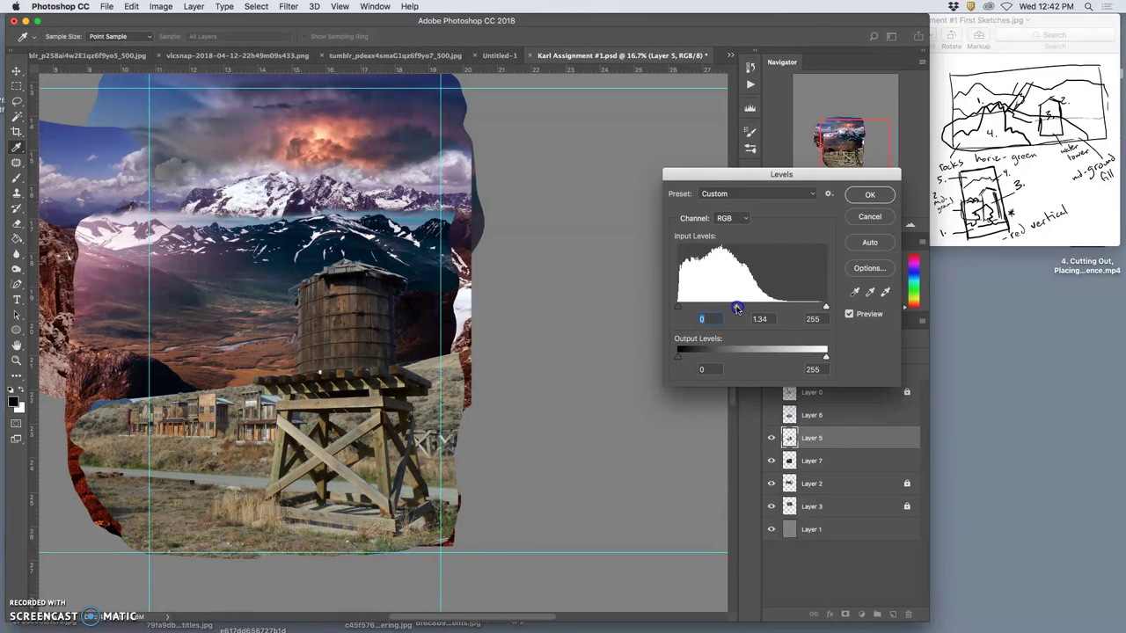
drag(736, 309, 713, 305)
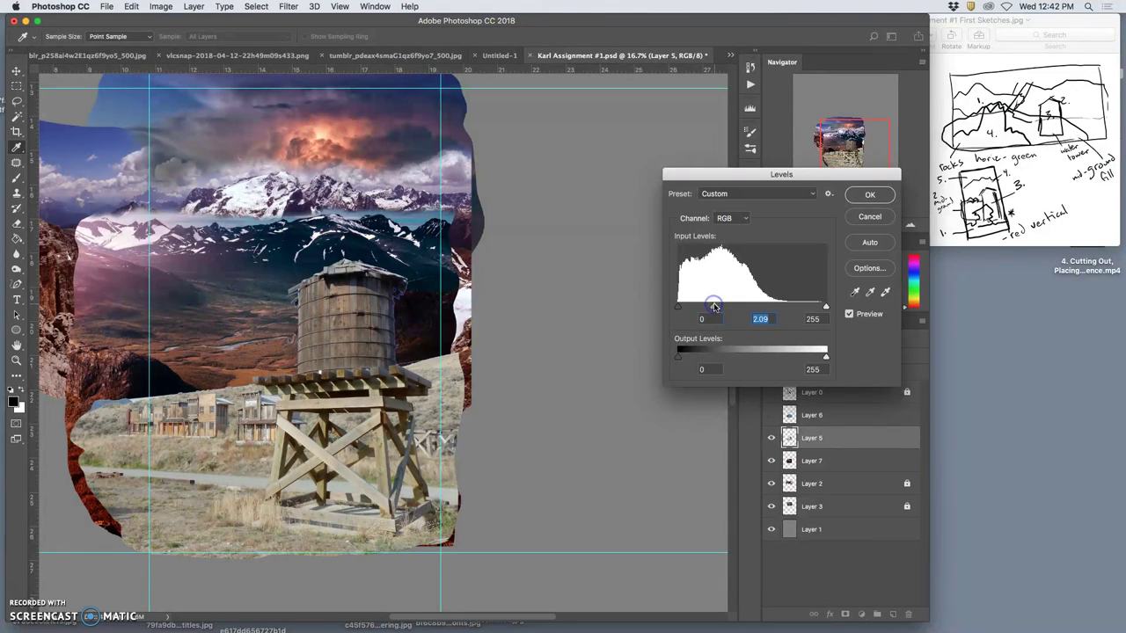
drag(713, 306, 716, 308)
Apply the Levels change and adjust the tower's midtone Color Balance to +4/−8/−19
click(869, 194)
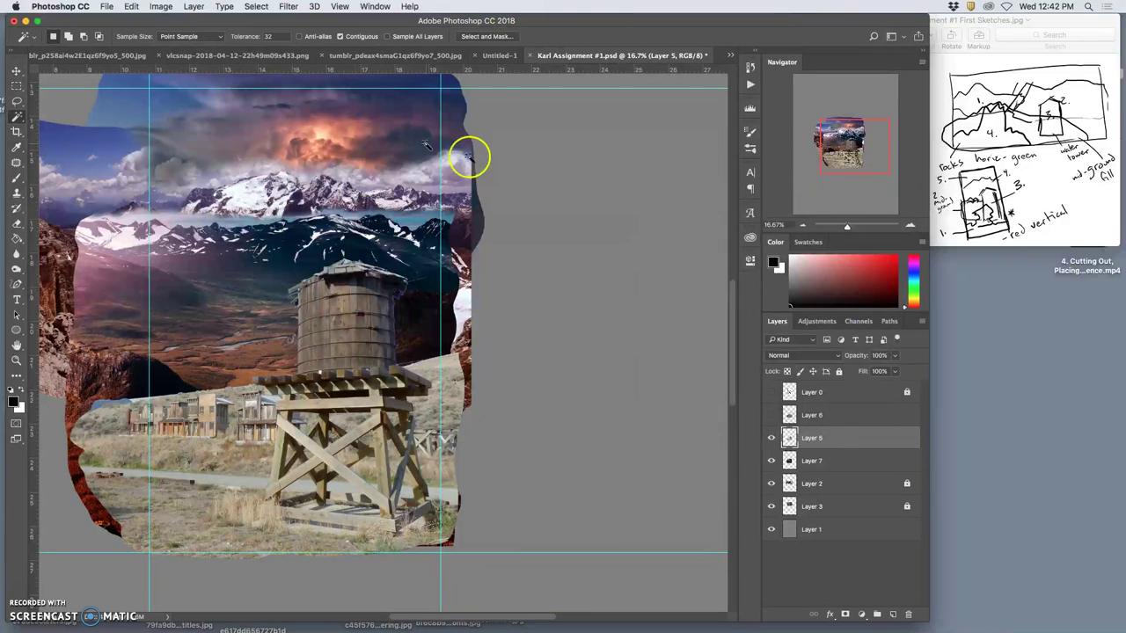
click(161, 6)
mouse_move(180, 38)
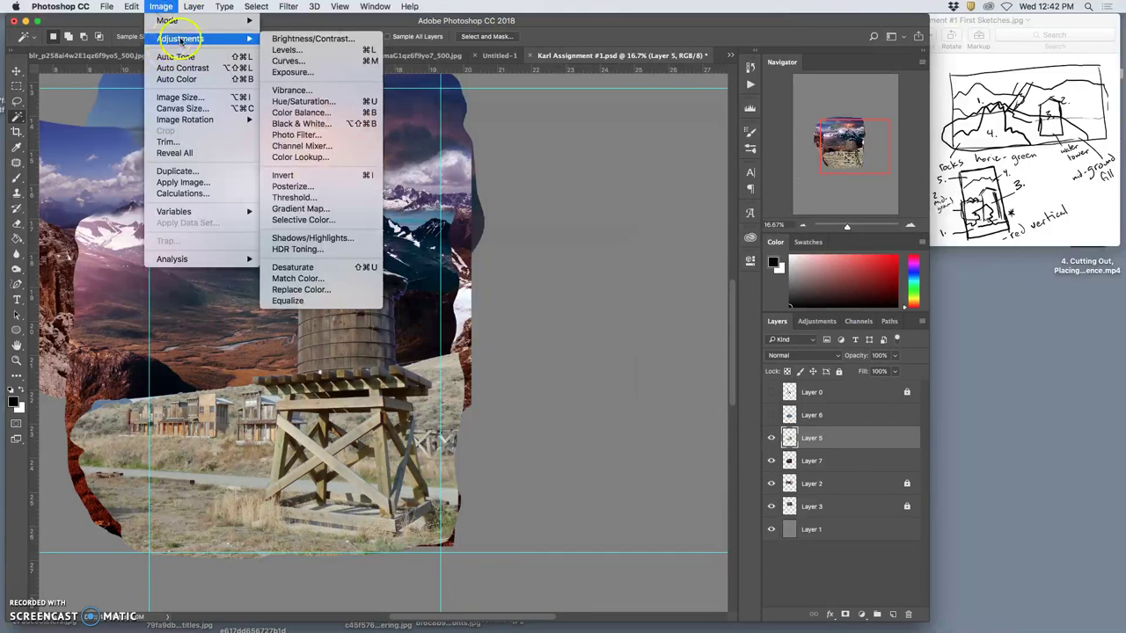
click(307, 113)
drag(635, 292, 648, 294)
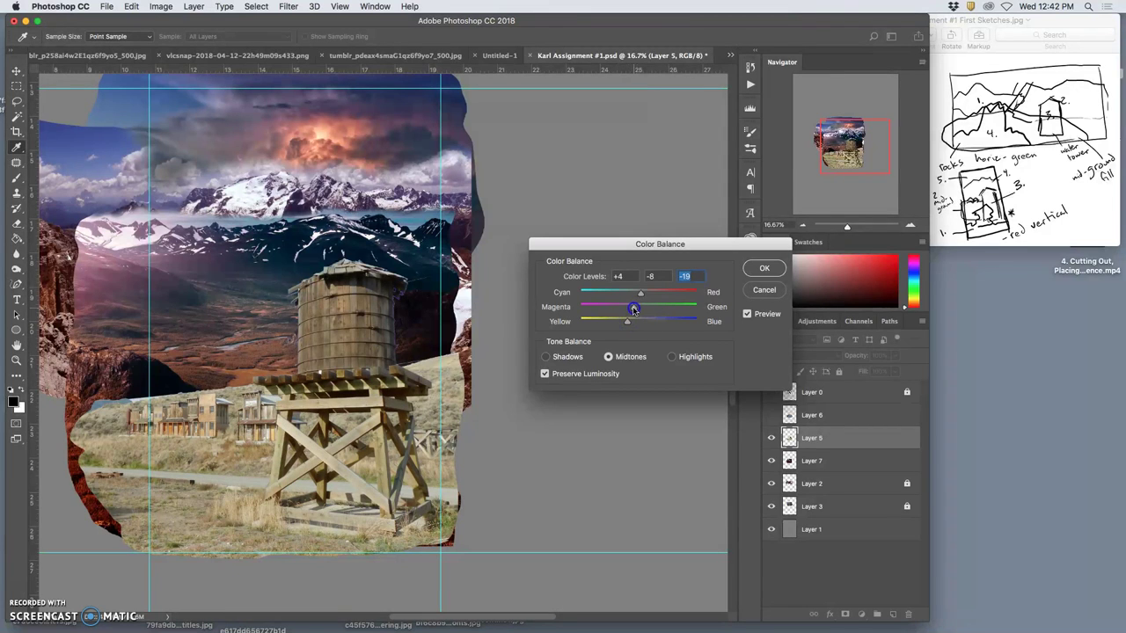
Set shadows to −13/0/+18 and highlights to +22 red, then apply the Color Balance
click(545, 356)
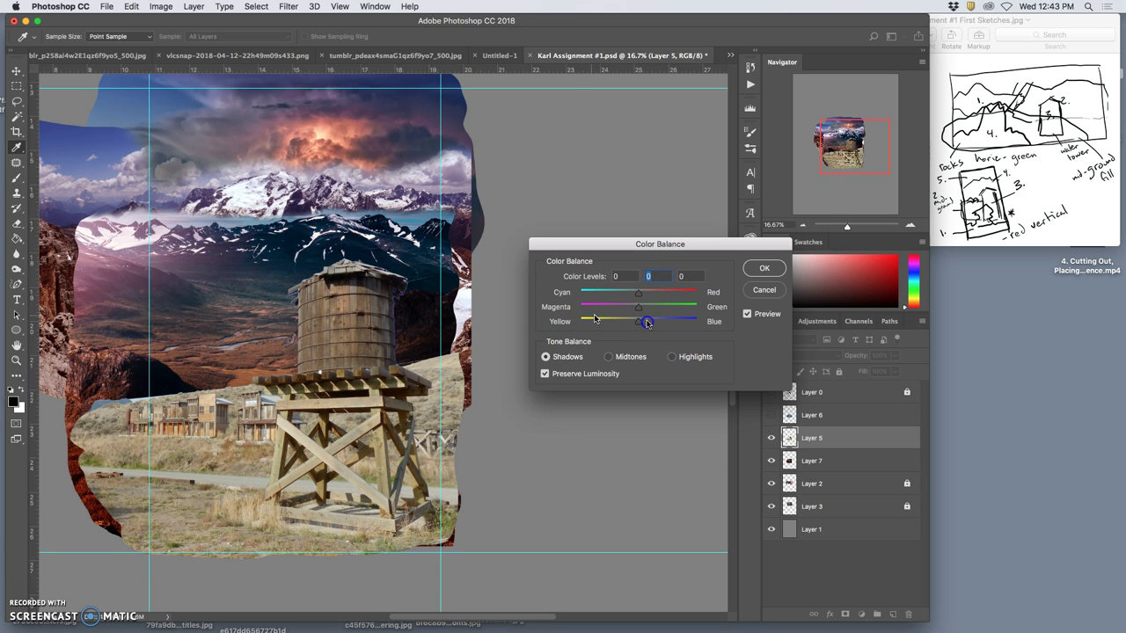
drag(639, 321, 647, 321)
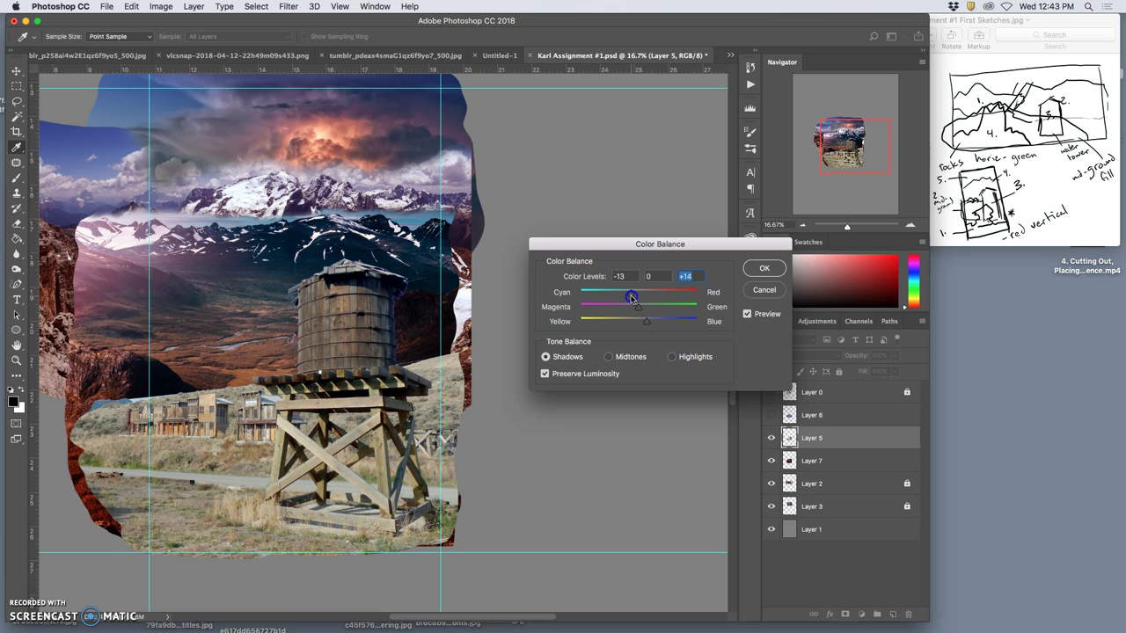
click(650, 328)
click(674, 355)
click(640, 297)
click(762, 268)
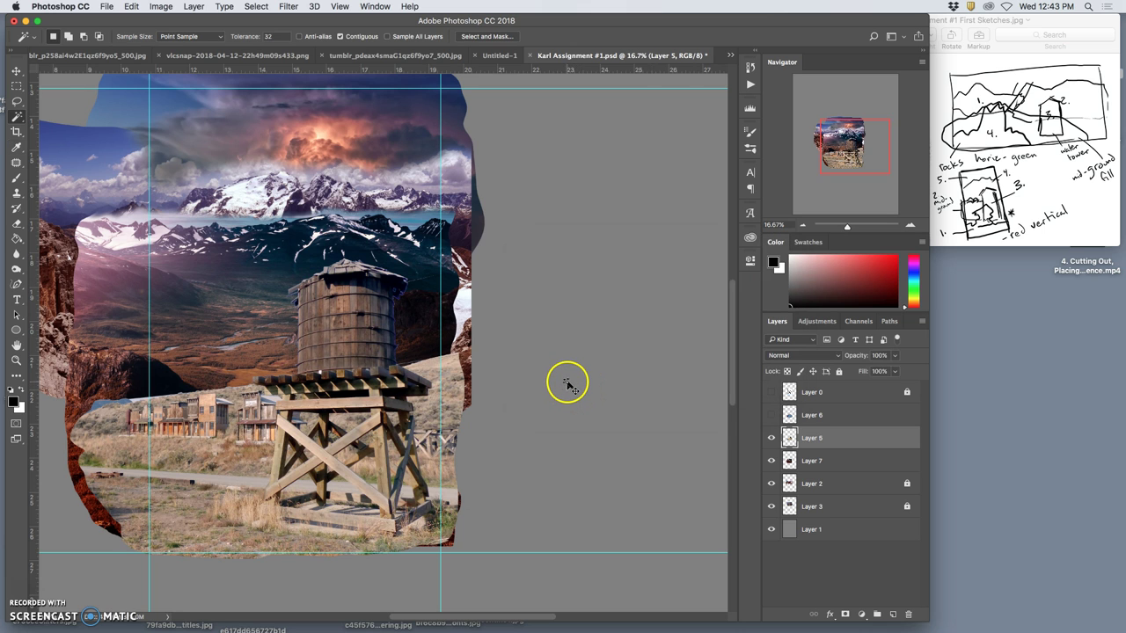
Show and activate Layer 6, Magic Wand the sky around the iceberg, and zoom in to 50%
click(770, 414)
click(823, 415)
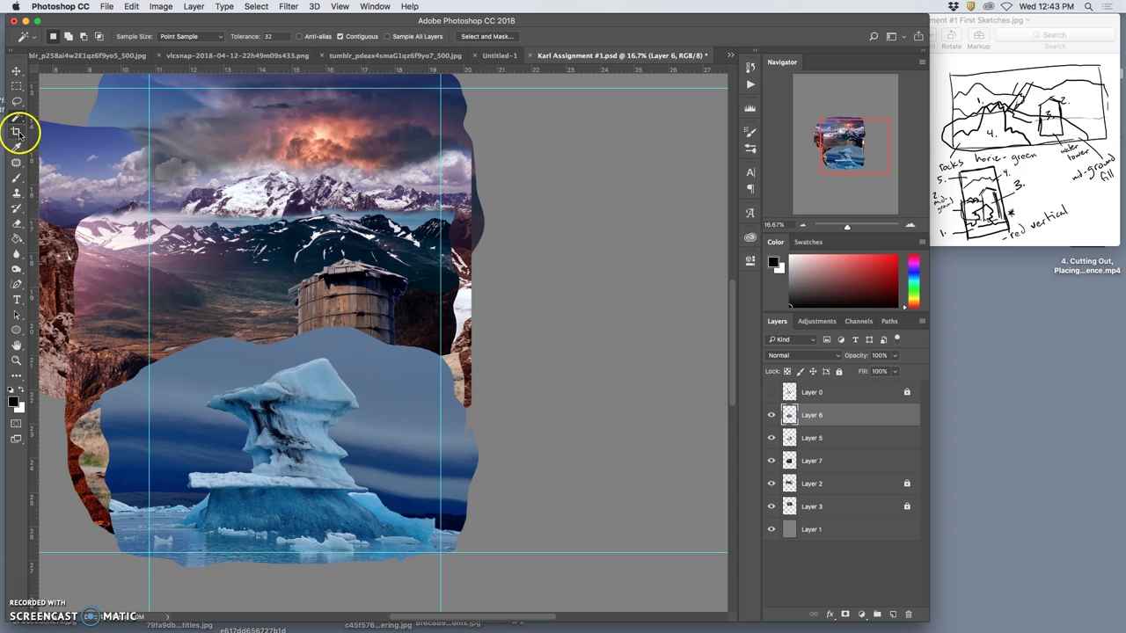
click(371, 370)
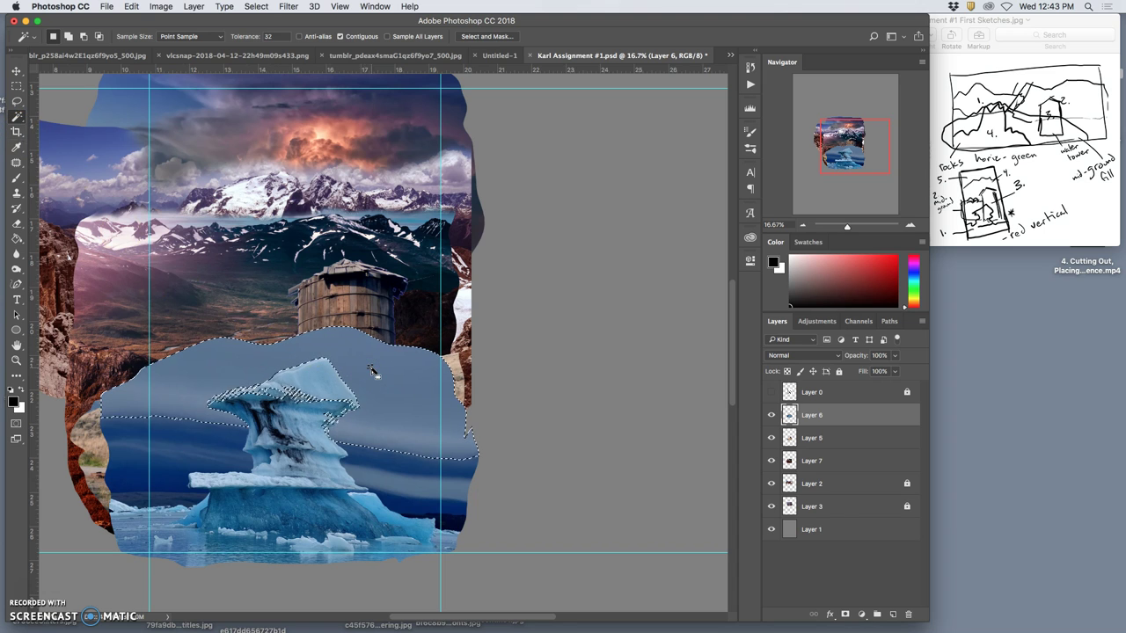
key(super+equal)
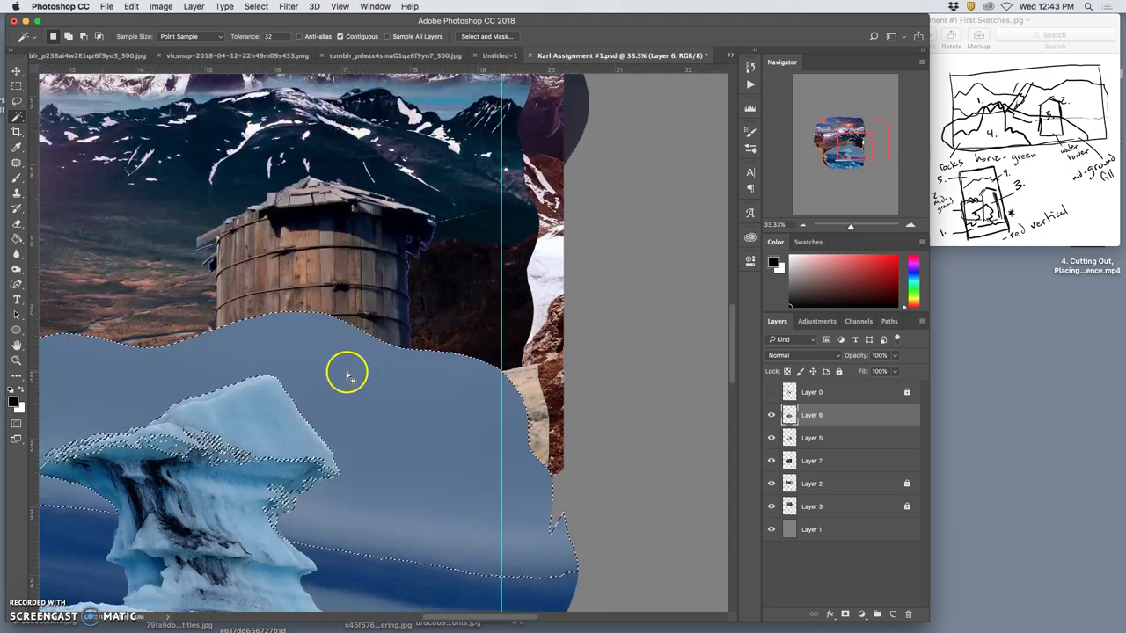
scroll(348, 377, left, 2)
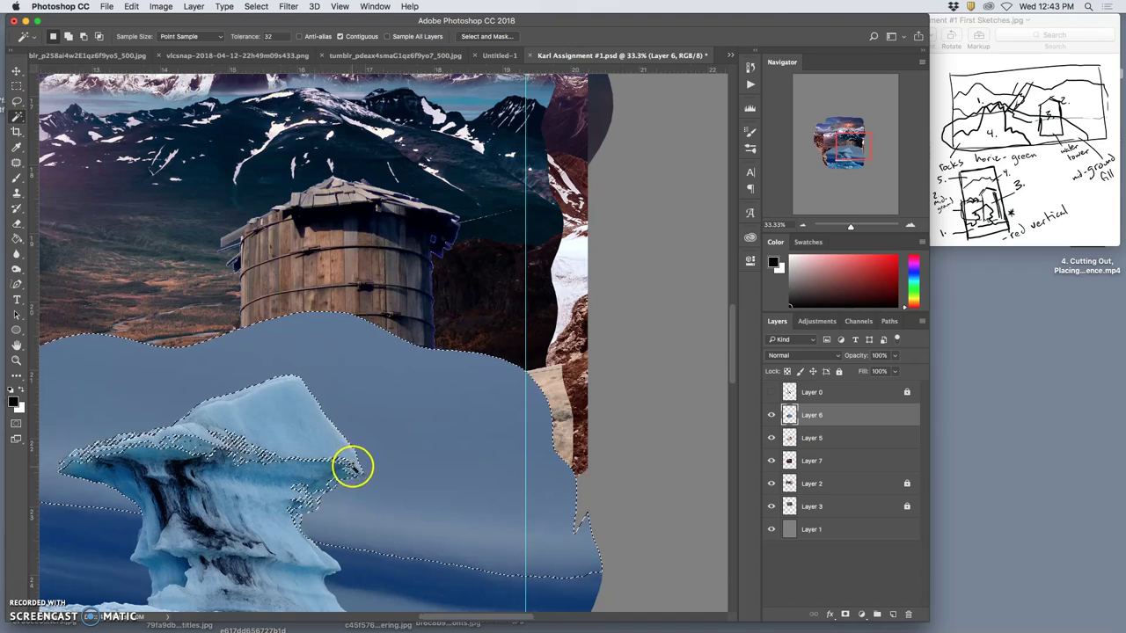
scroll(352, 466, left, 2)
key(super+equal)
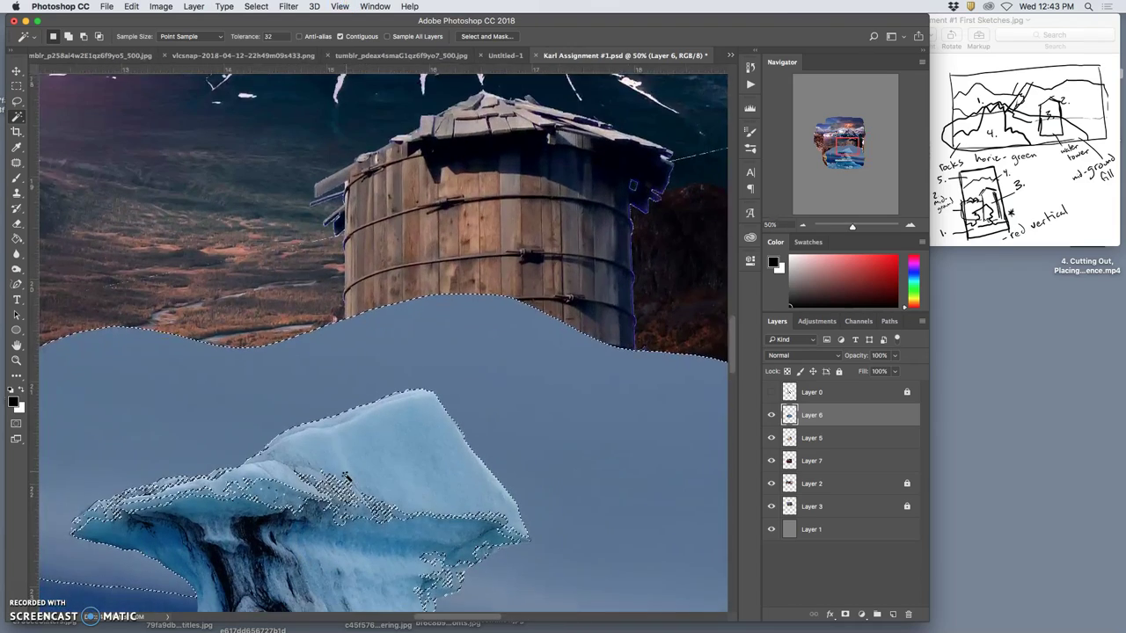
scroll(348, 478, down, 4)
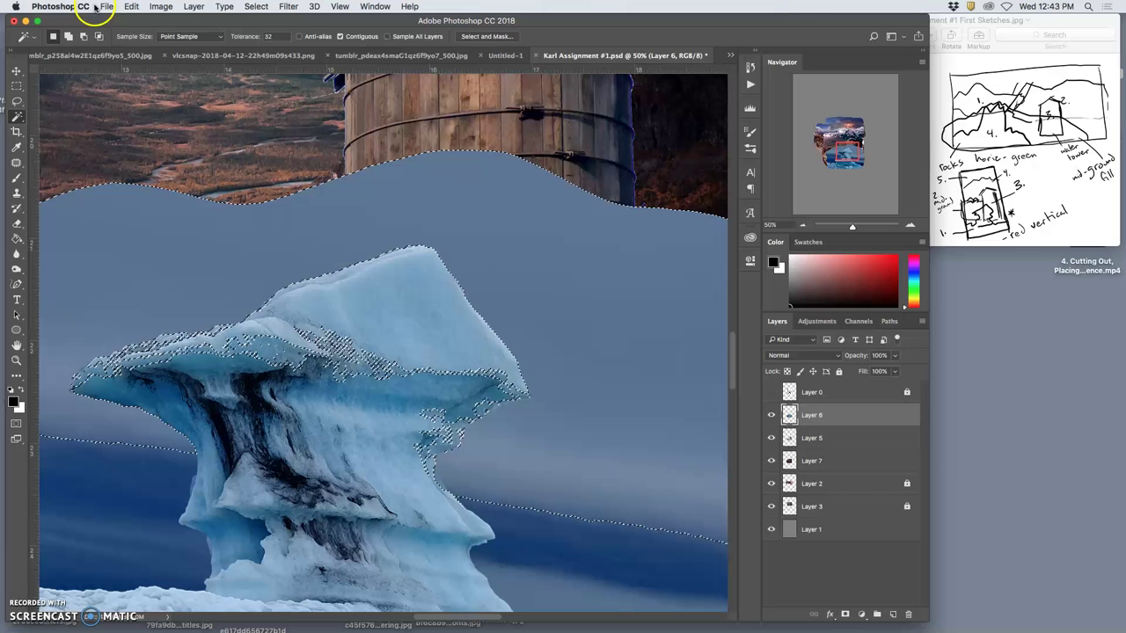
Lasso the unwanted background around the iceberg's overhang and upper edges
click(16, 100)
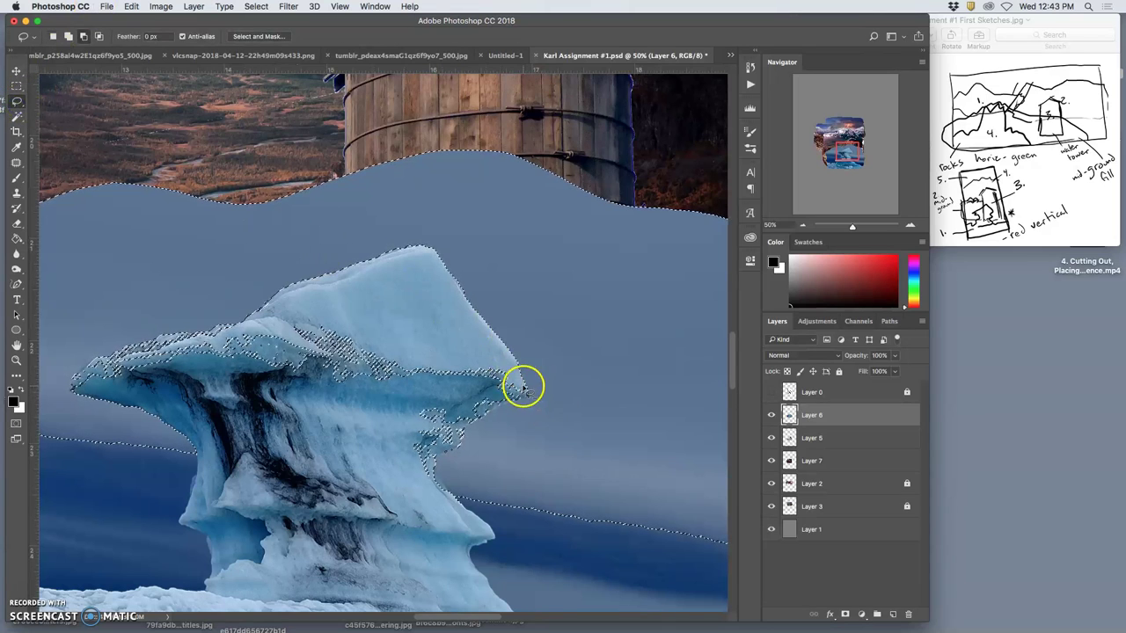
drag(523, 387, 528, 393)
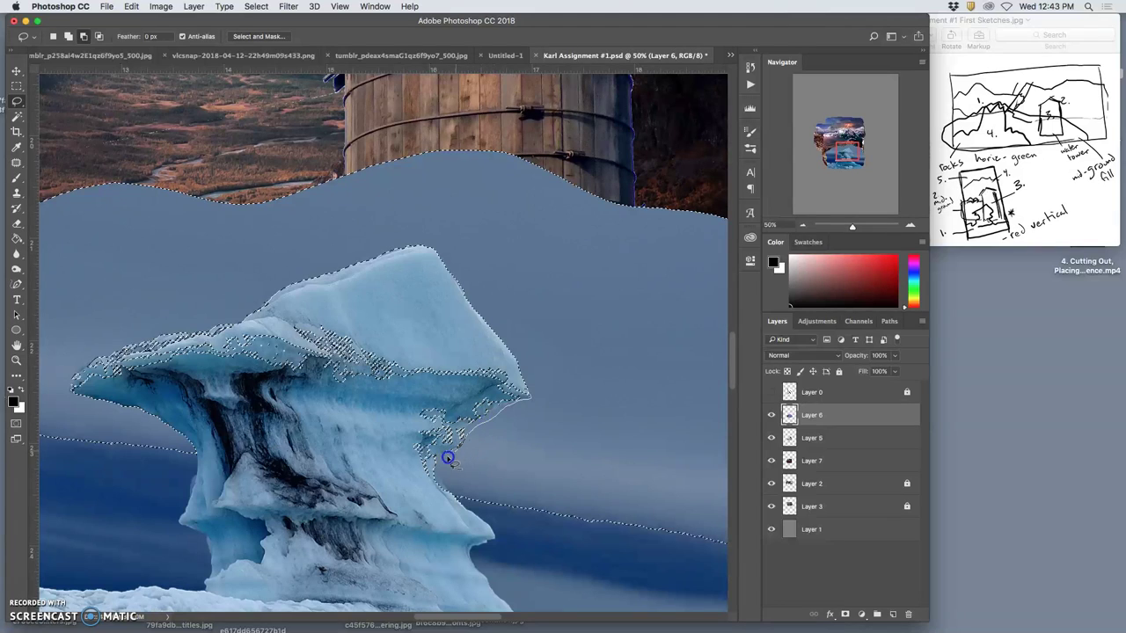
mouse_move(450, 496)
mouse_down()
mouse_move(397, 498)
mouse_move(351, 472)
mouse_move(254, 463)
mouse_move(206, 429)
mouse_up()
mouse_move(226, 360)
mouse_down()
mouse_move(261, 329)
mouse_move(343, 306)
mouse_up()
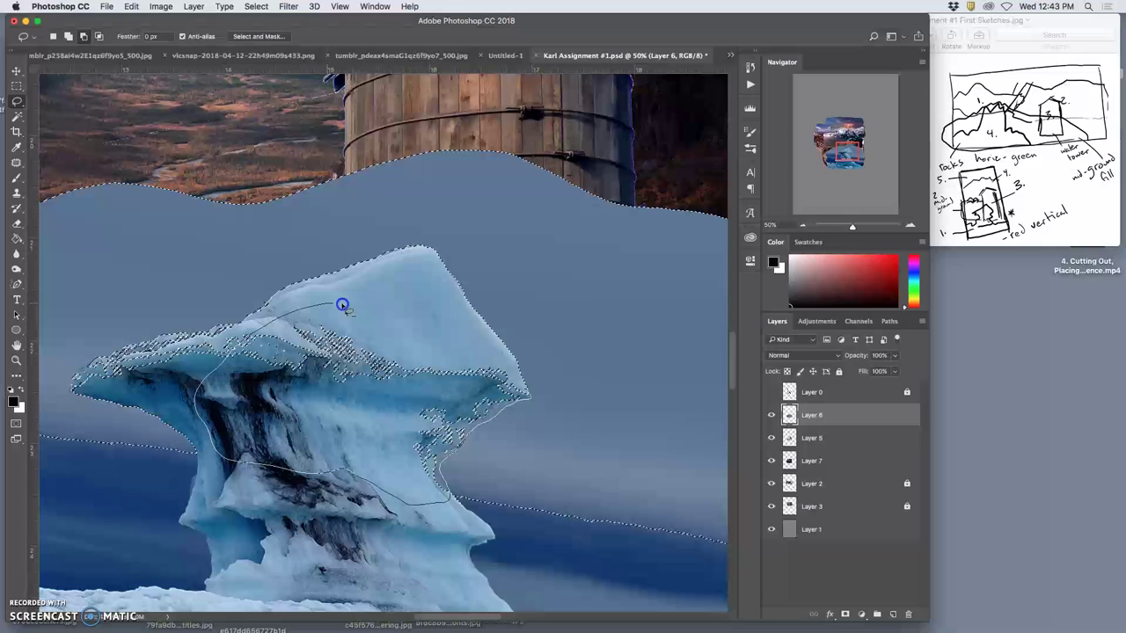
drag(512, 376, 510, 377)
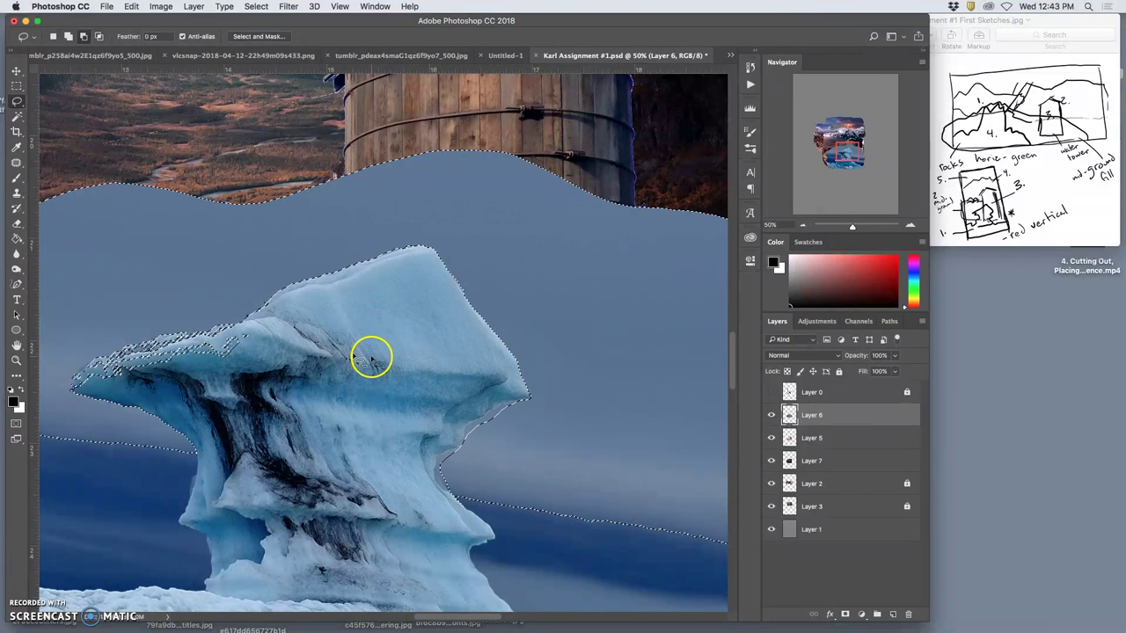
drag(272, 303, 274, 300)
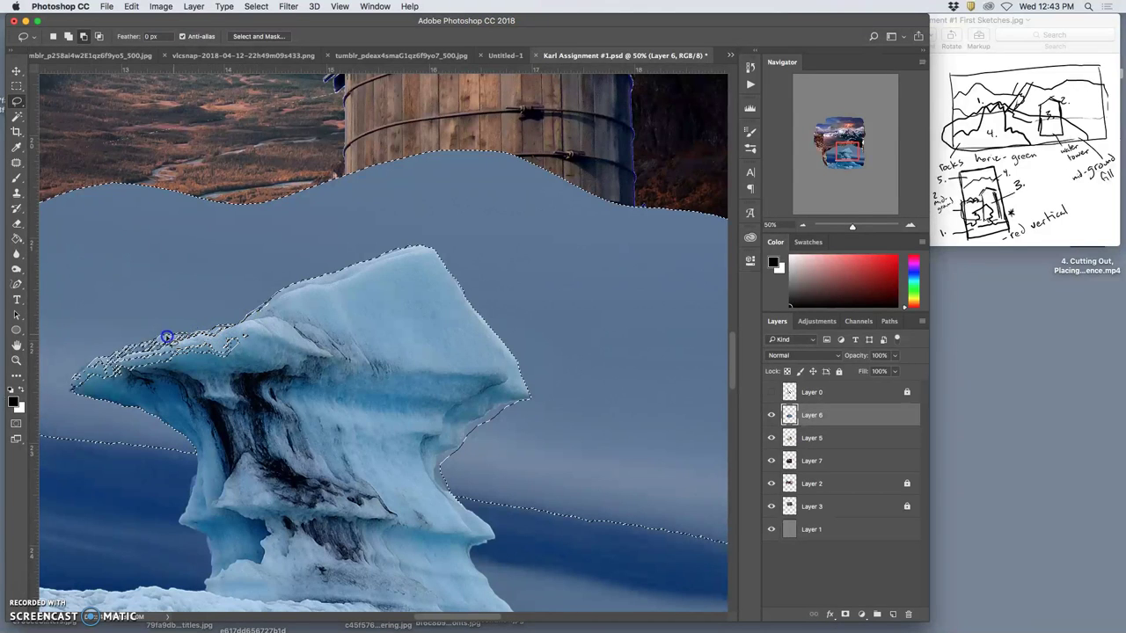
drag(128, 347, 106, 357)
drag(121, 396, 268, 388)
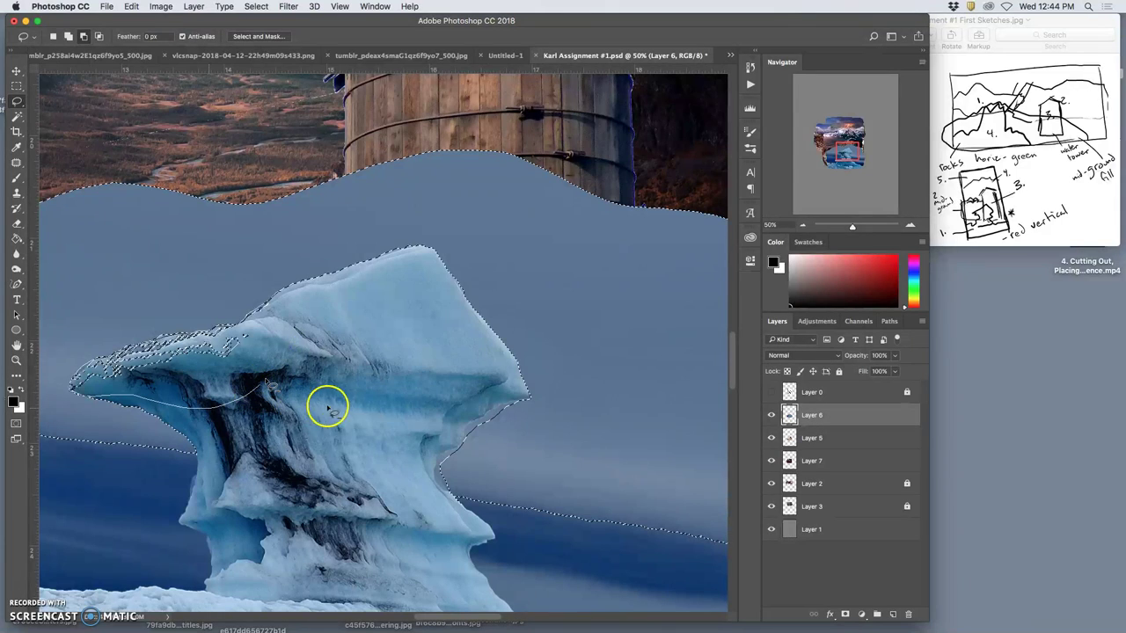
Delete the selected sky from Layer 6 and deselect
key(super+minus)
key(super+minus)
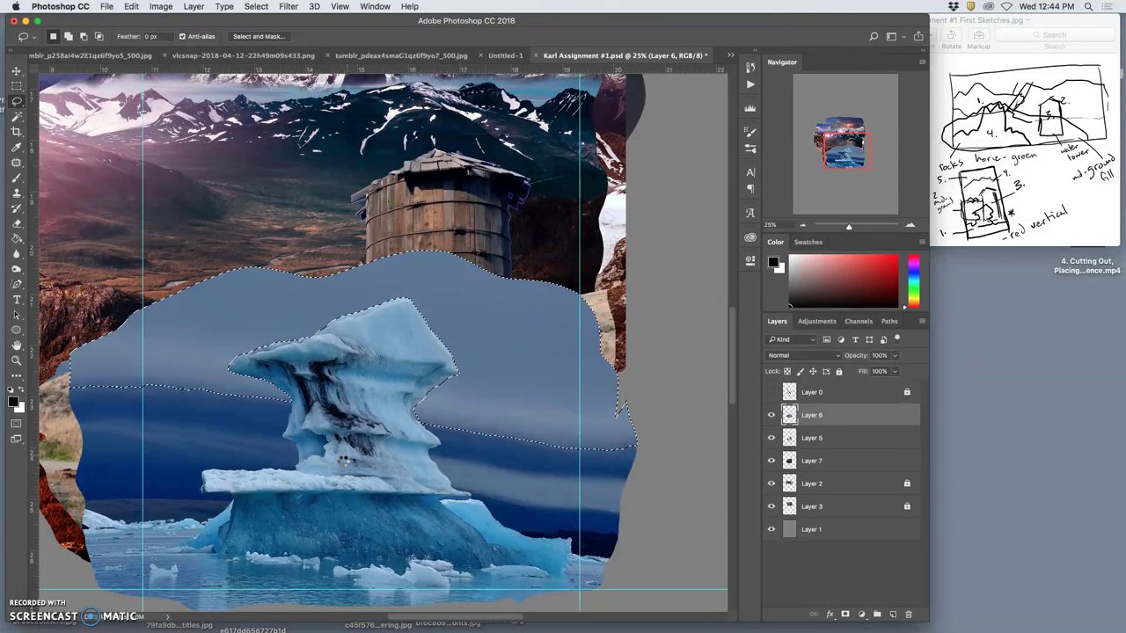
drag(344, 458, 348, 452)
key(Delete)
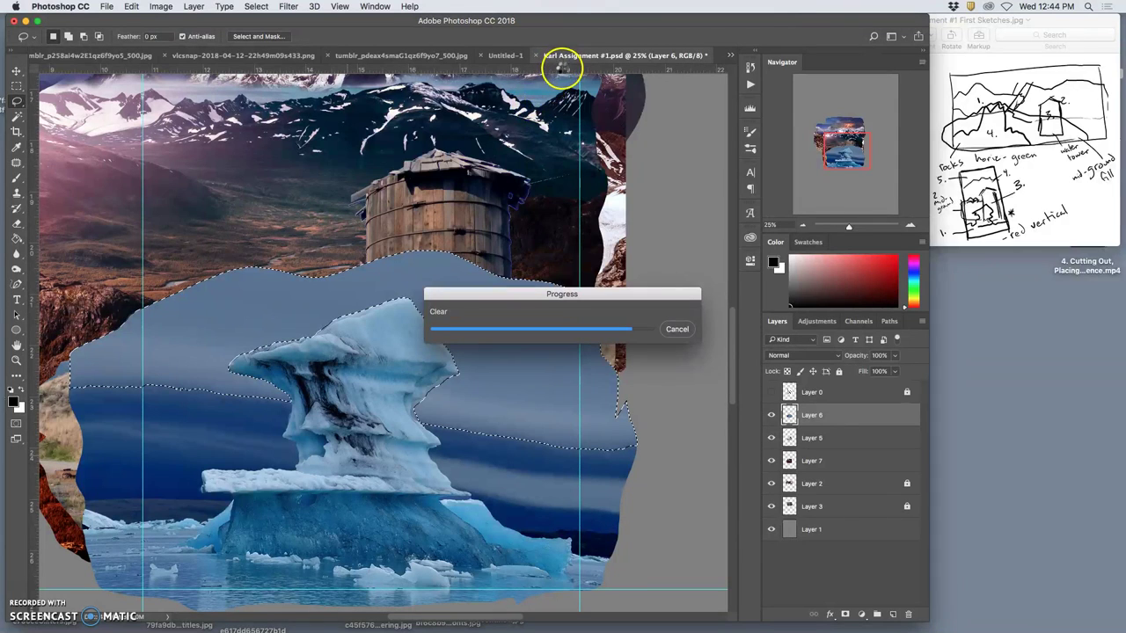
click(528, 138)
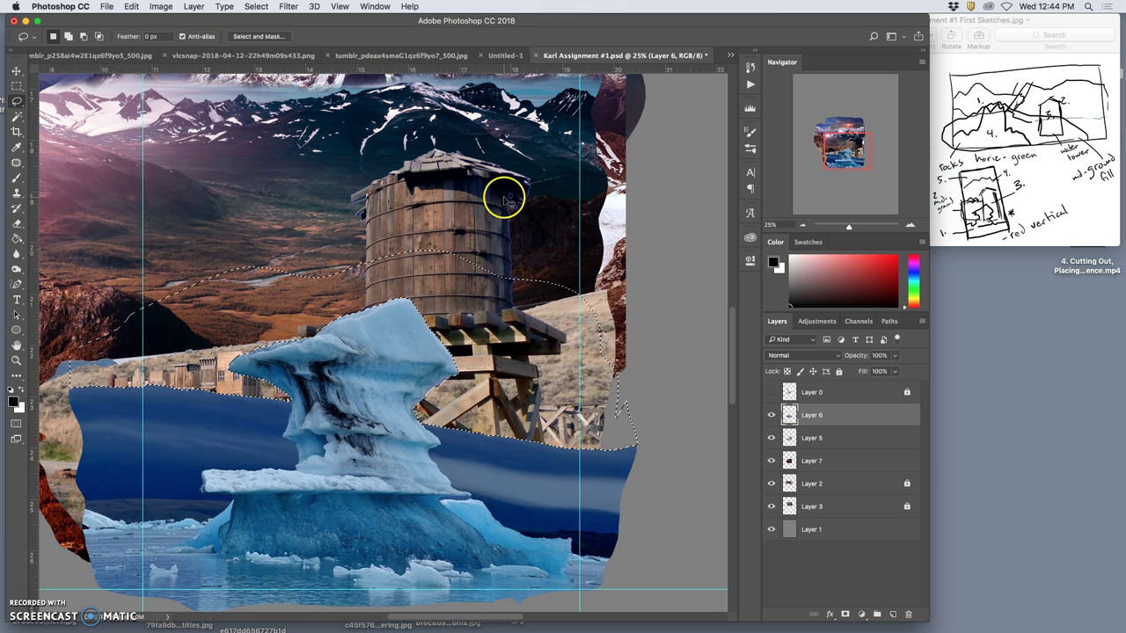
Apply Levels to the iceberg with the midtone value set to 1.86
key(super+minus)
key(super+minus)
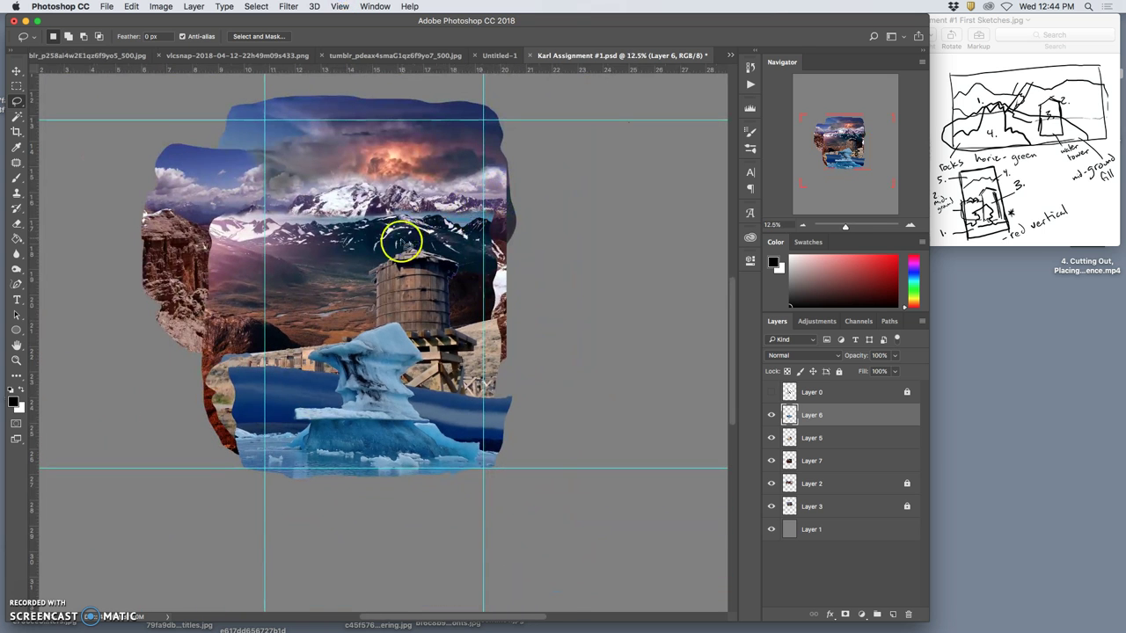
click(161, 7)
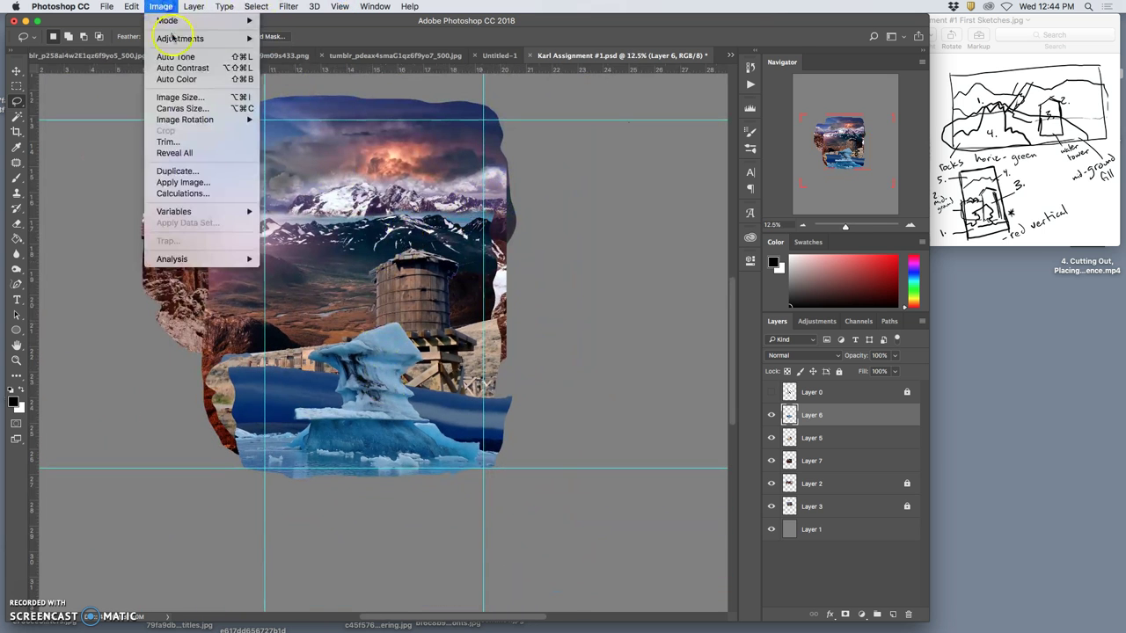
click(681, 312)
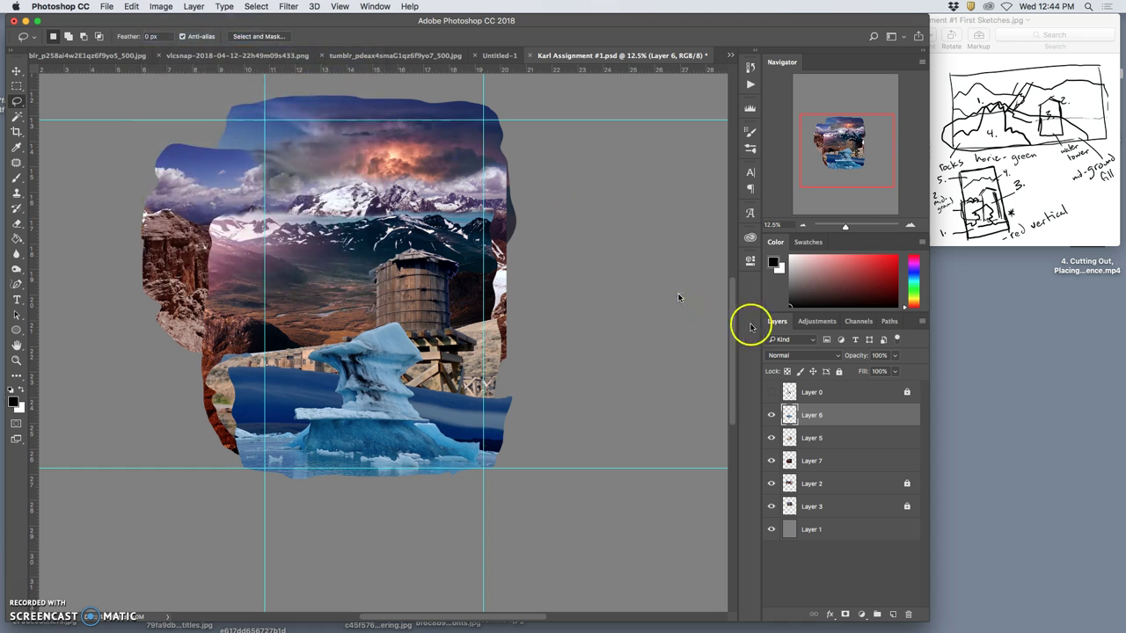
key(super+l)
drag(753, 311, 726, 310)
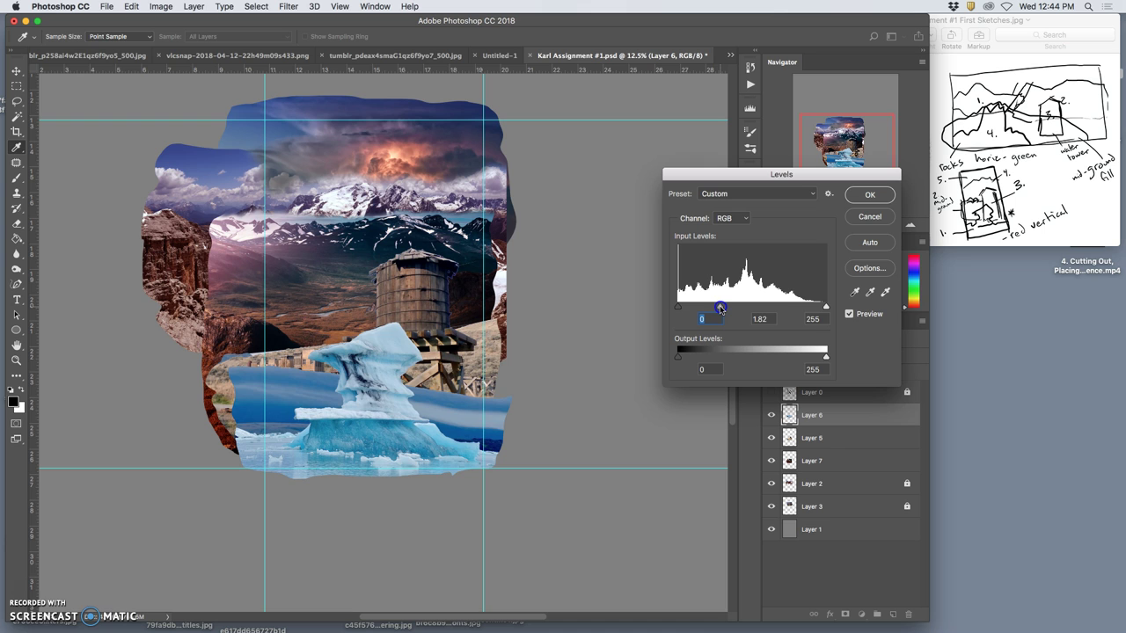
drag(718, 307, 719, 306)
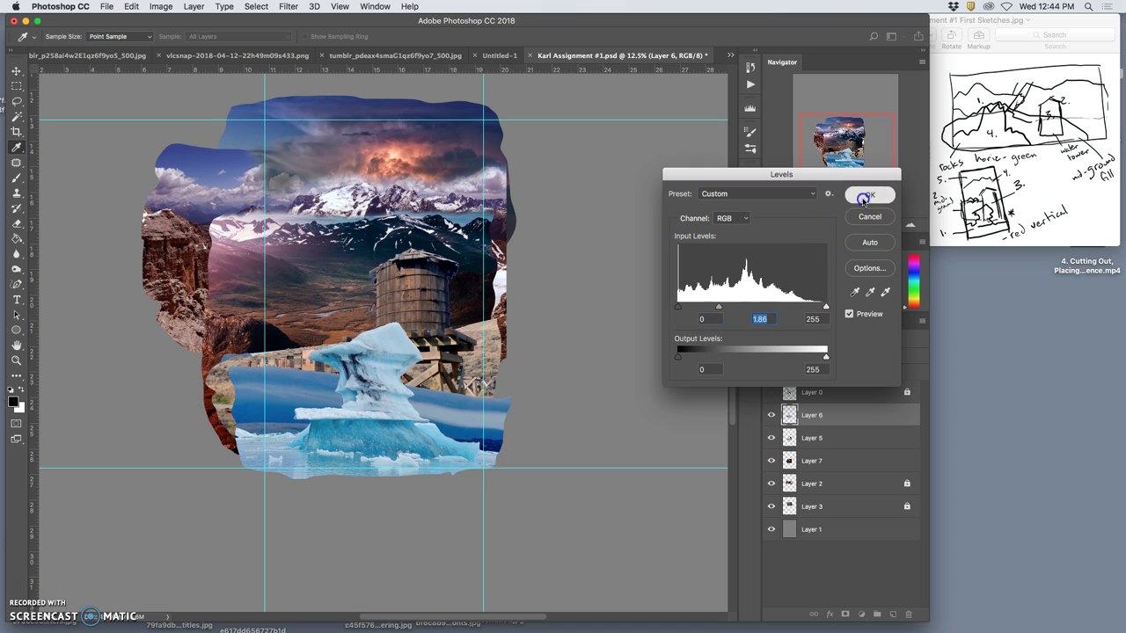
key(Return)
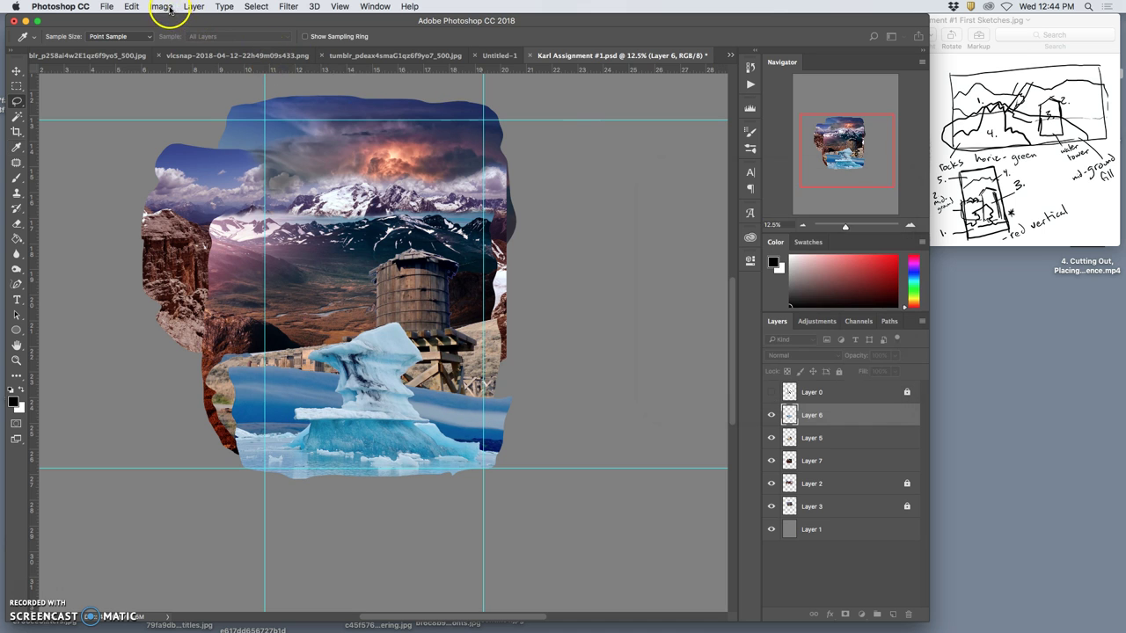
Browse the Image Adjustments menu and close it without choosing a command
click(170, 8)
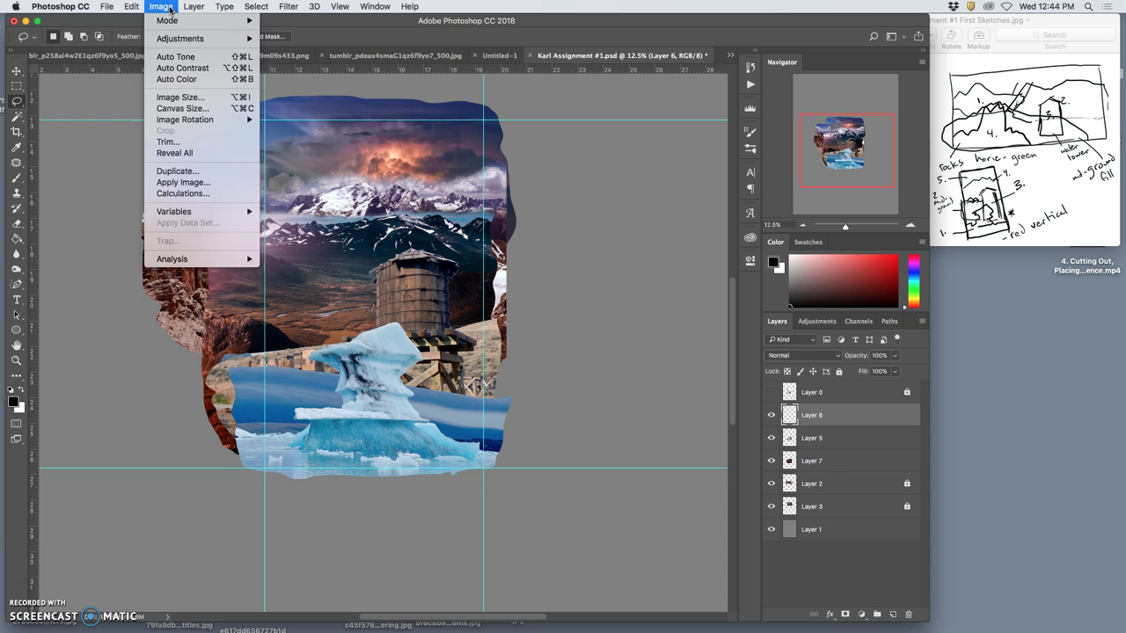
mouse_move(181, 39)
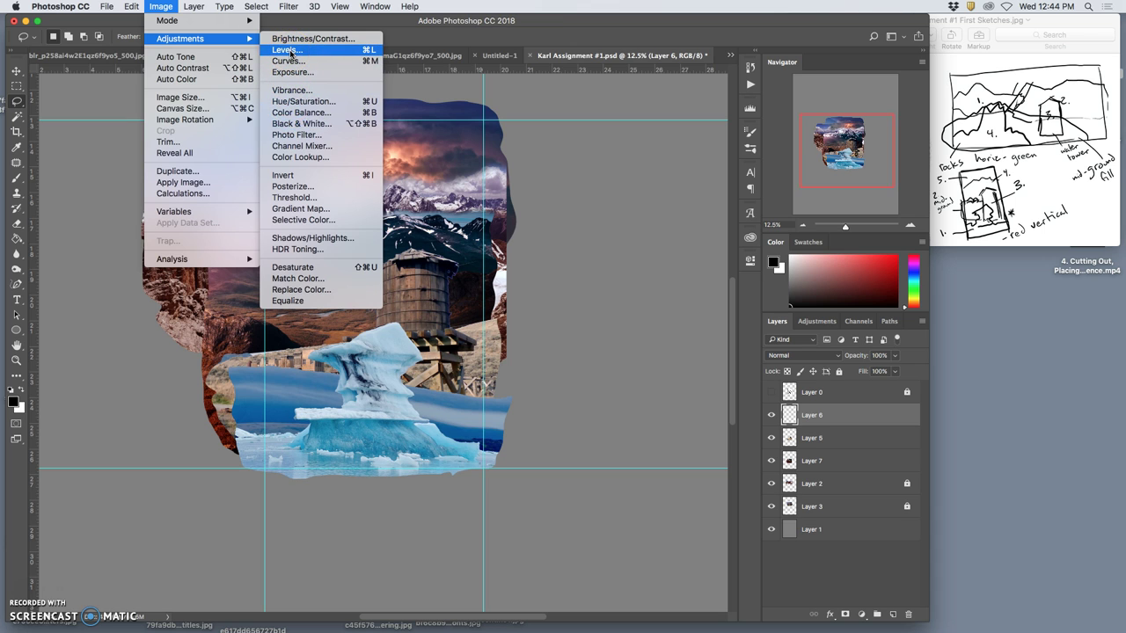
click(602, 266)
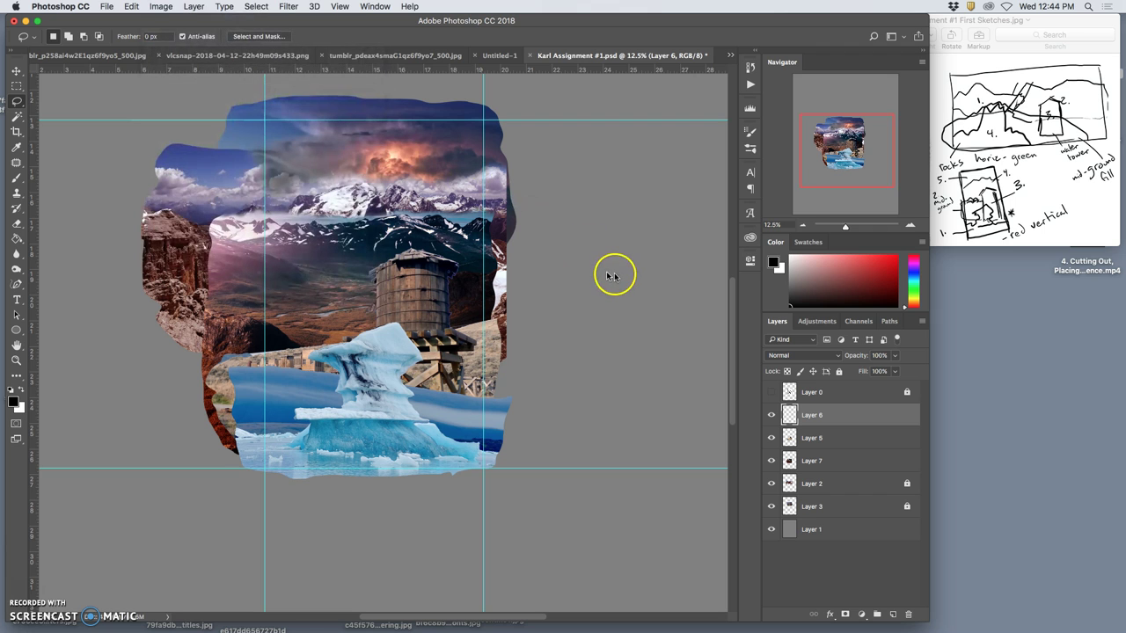
Warm the iceberg's midtones with a Color Balance of +50 red, −12 magenta, −11 yellow
key(super+b)
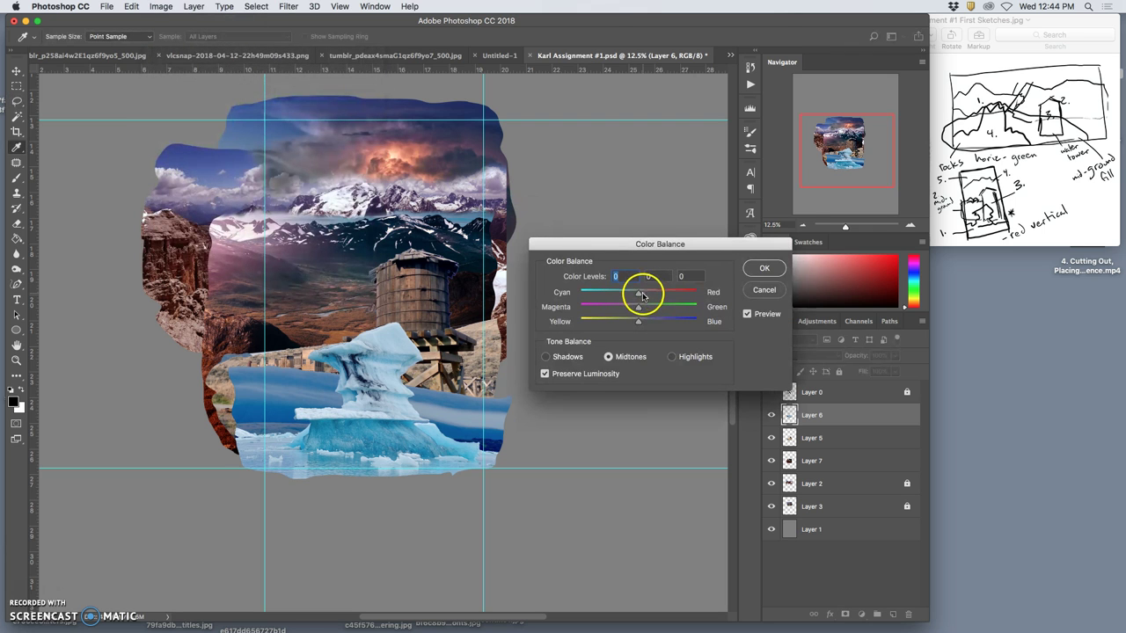
drag(638, 293, 646, 295)
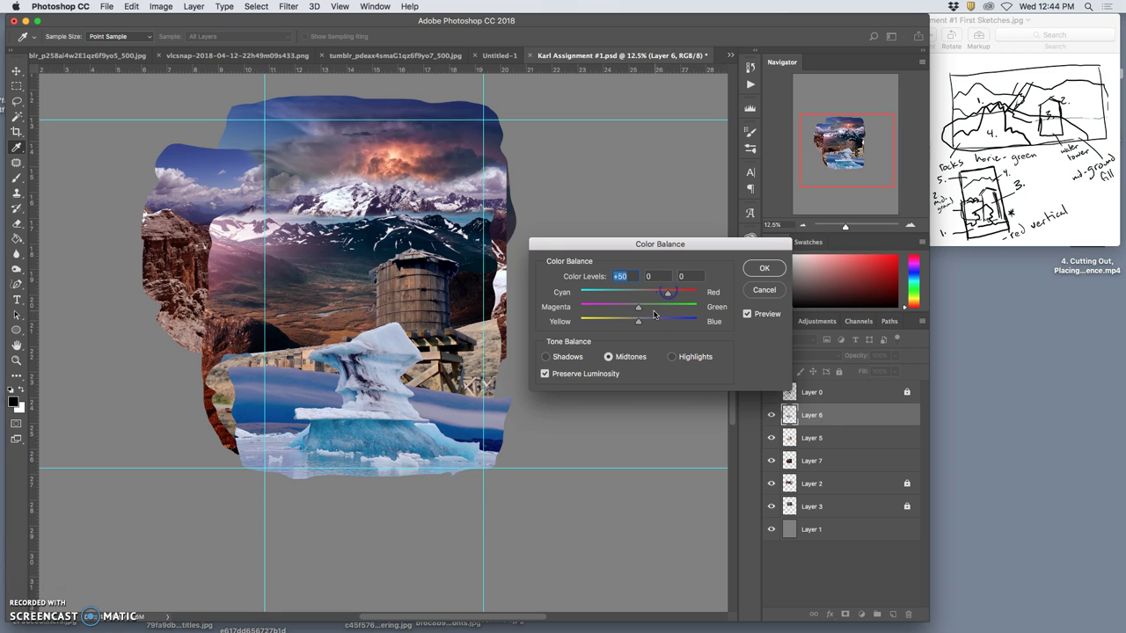
drag(638, 320, 628, 323)
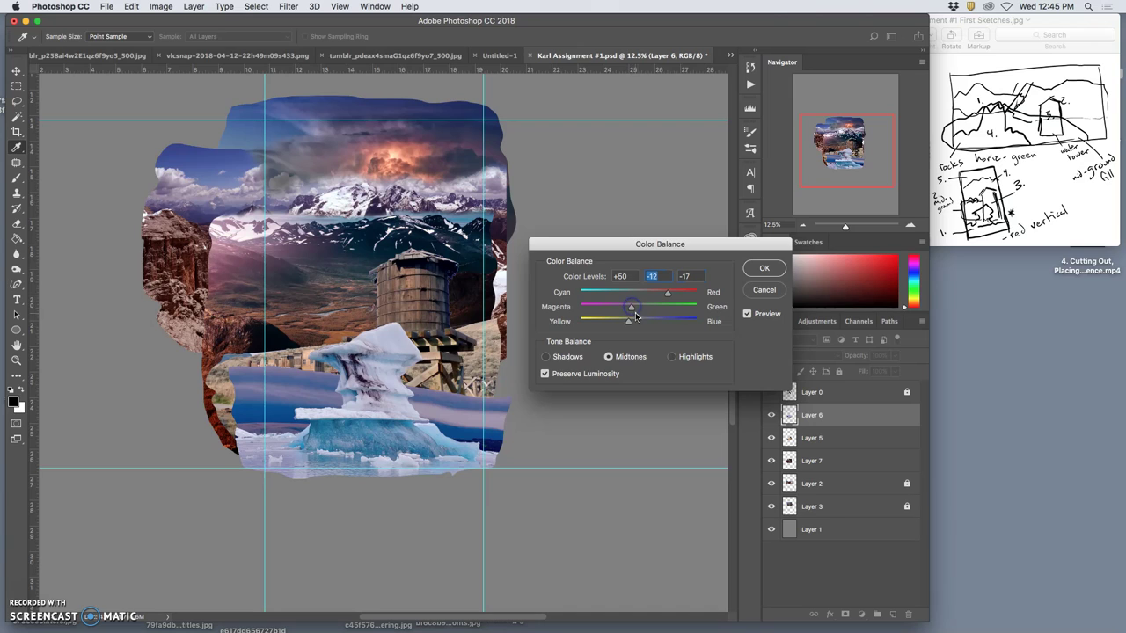
drag(629, 323, 632, 323)
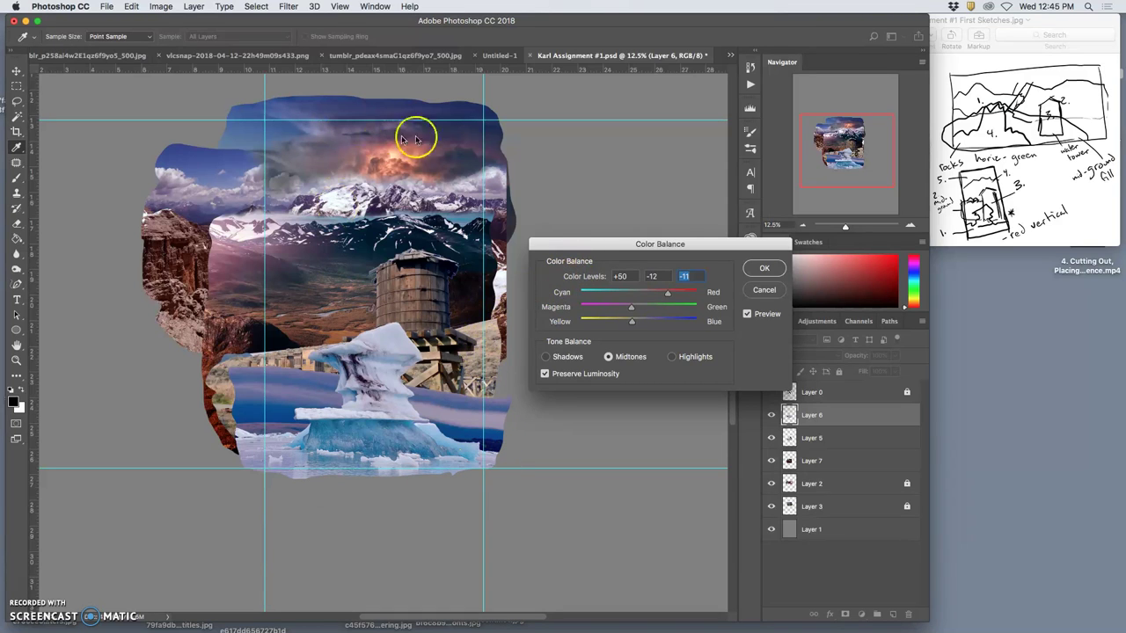
key(Return)
key(l)
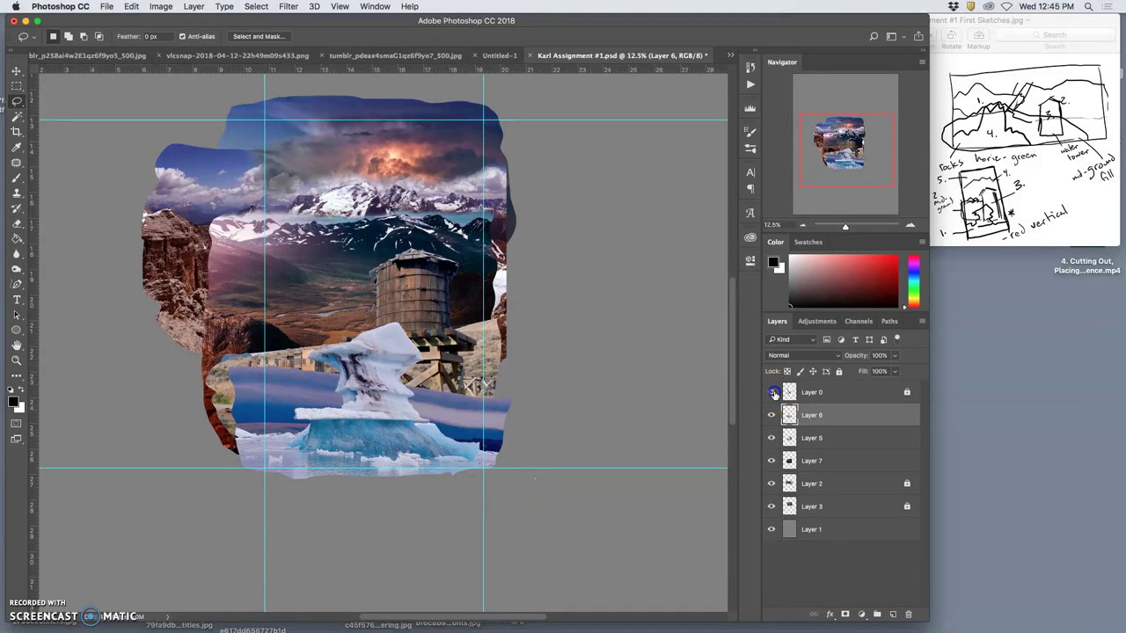
Check the collage against the Layer 0 sketch, inspect it at 66.67%, and save the document
click(772, 392)
click(772, 392)
key(super+equal)
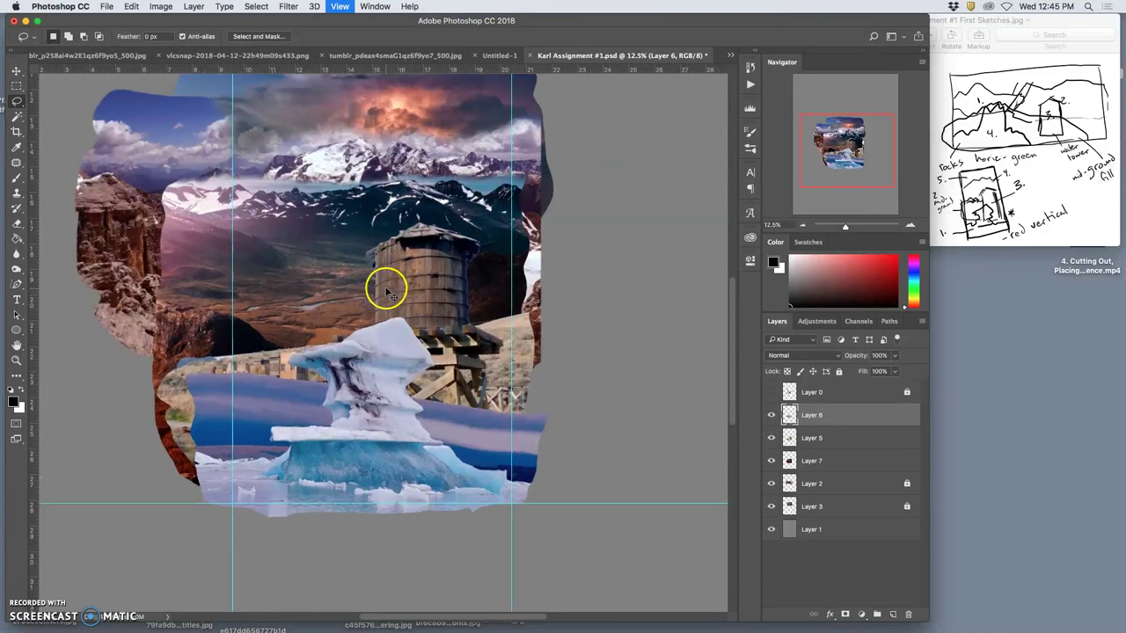
key(super+equal)
key(super+equal)
key(super+equal)
key(super+equal)
scroll(413, 290, up, 5)
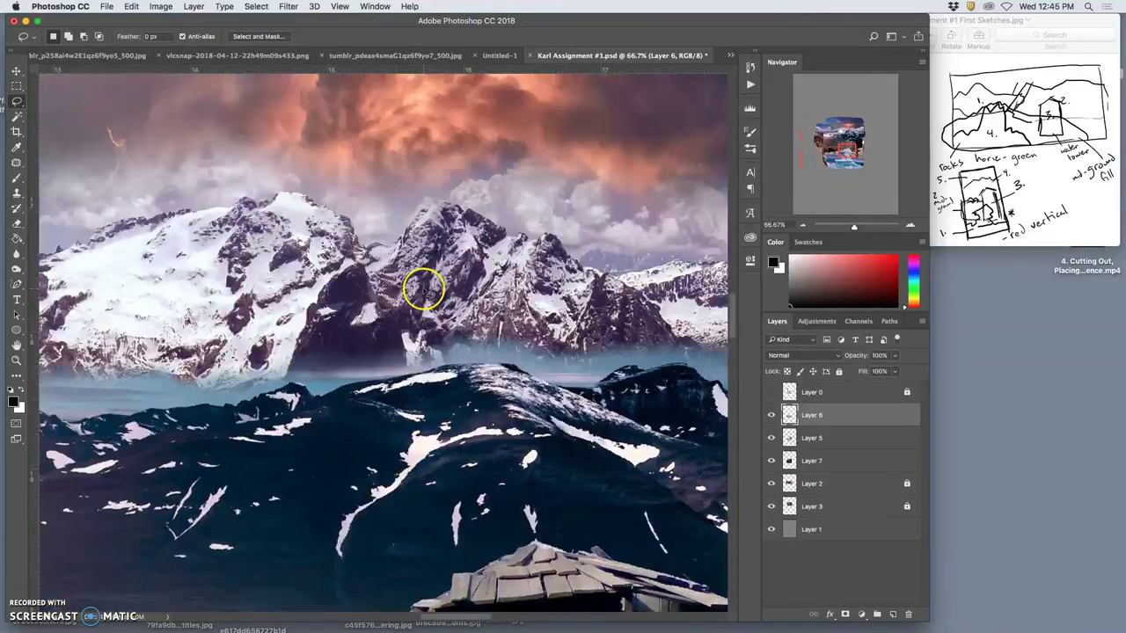
scroll(423, 291, up, 5)
scroll(429, 281, down, 4)
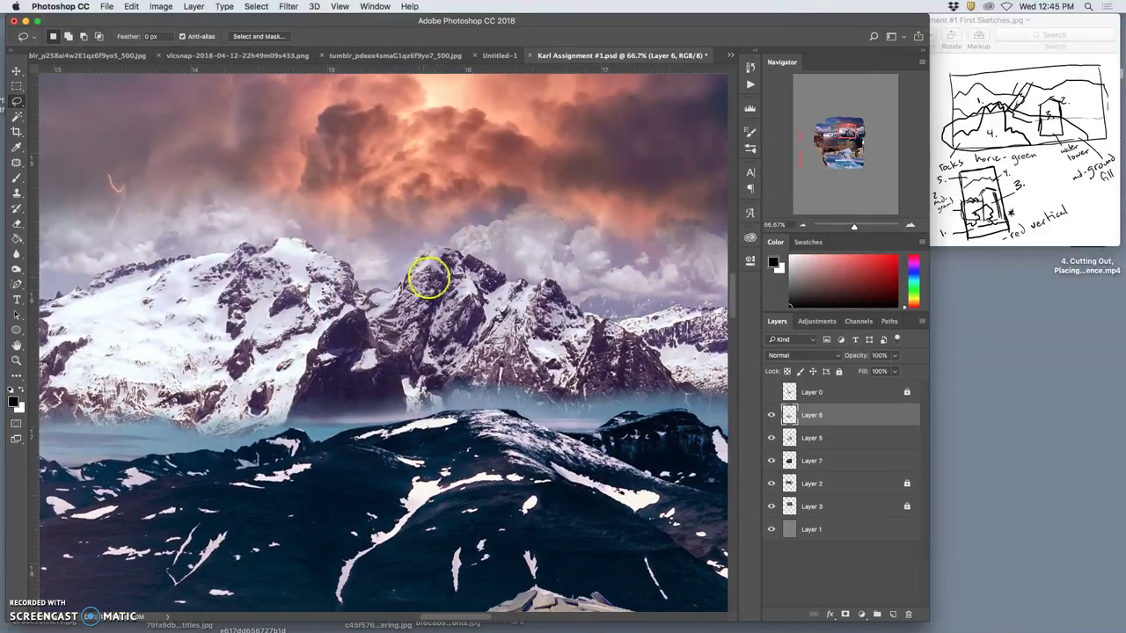
scroll(440, 294, down, 4)
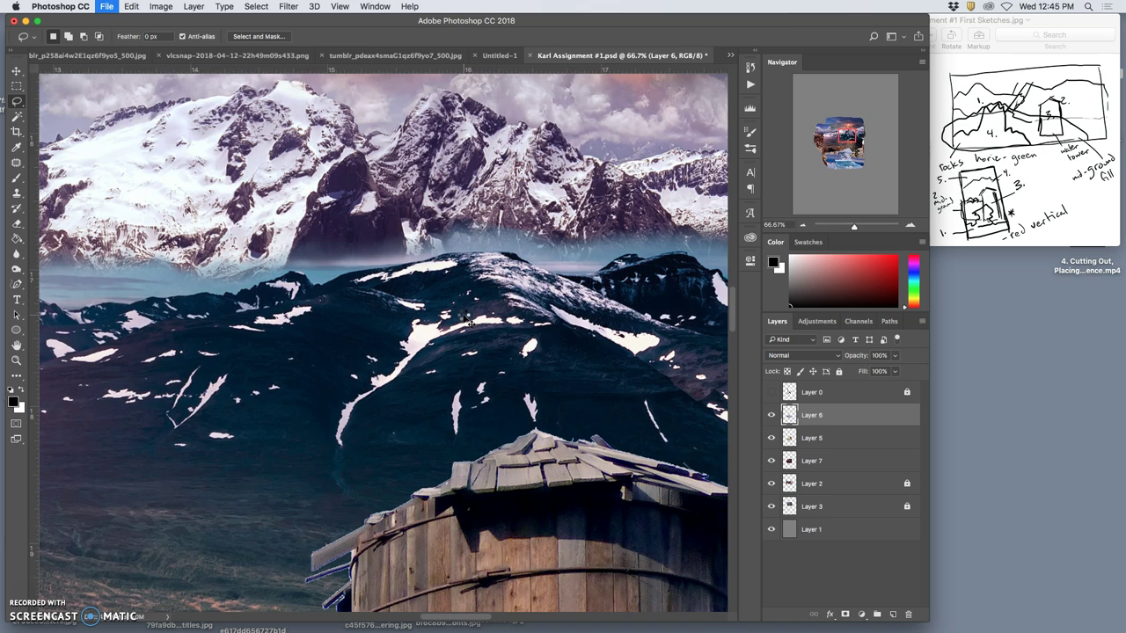
key(ctrl+s)
scroll(466, 319, down, 4)
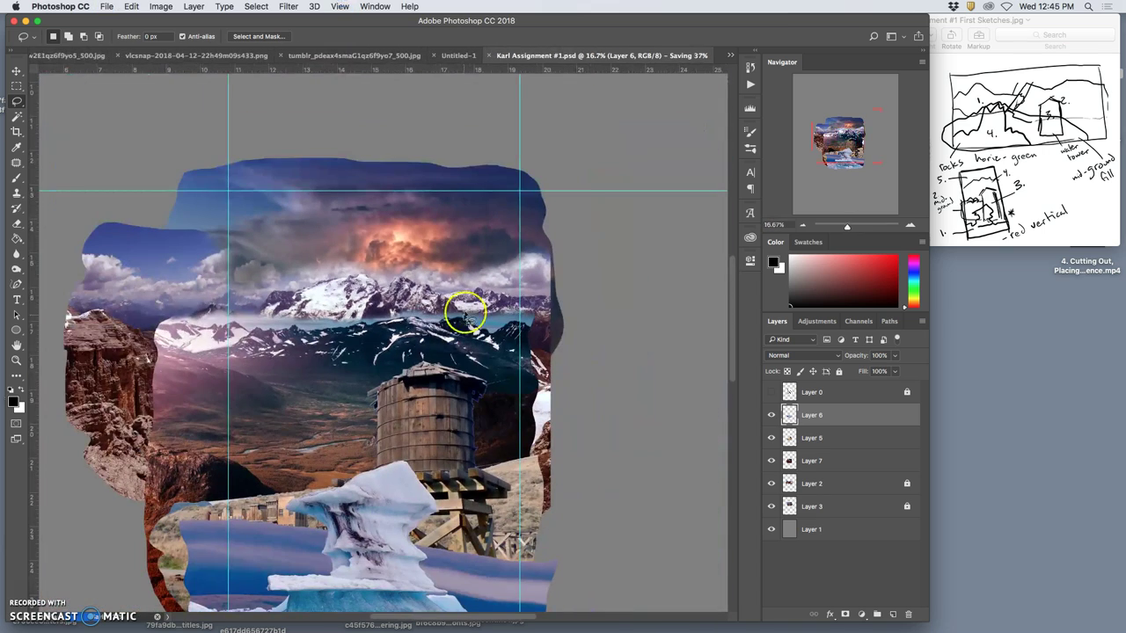
Bring the Preview window with the First Sketches concept notes and layout sketch in front of Photoshop
click(980, 34)
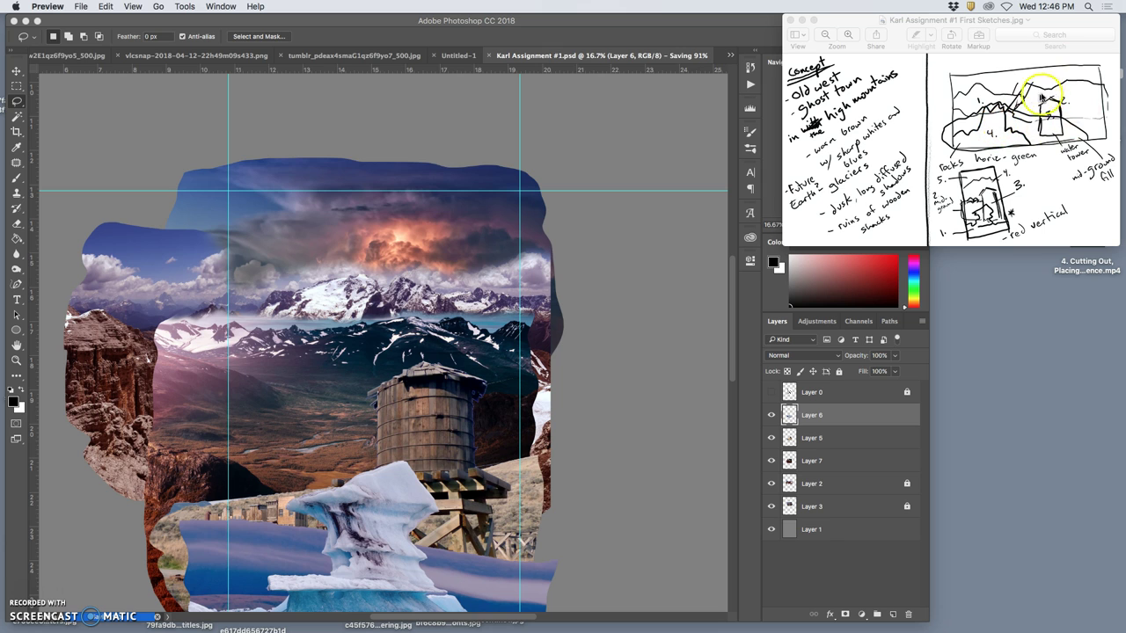
click(821, 39)
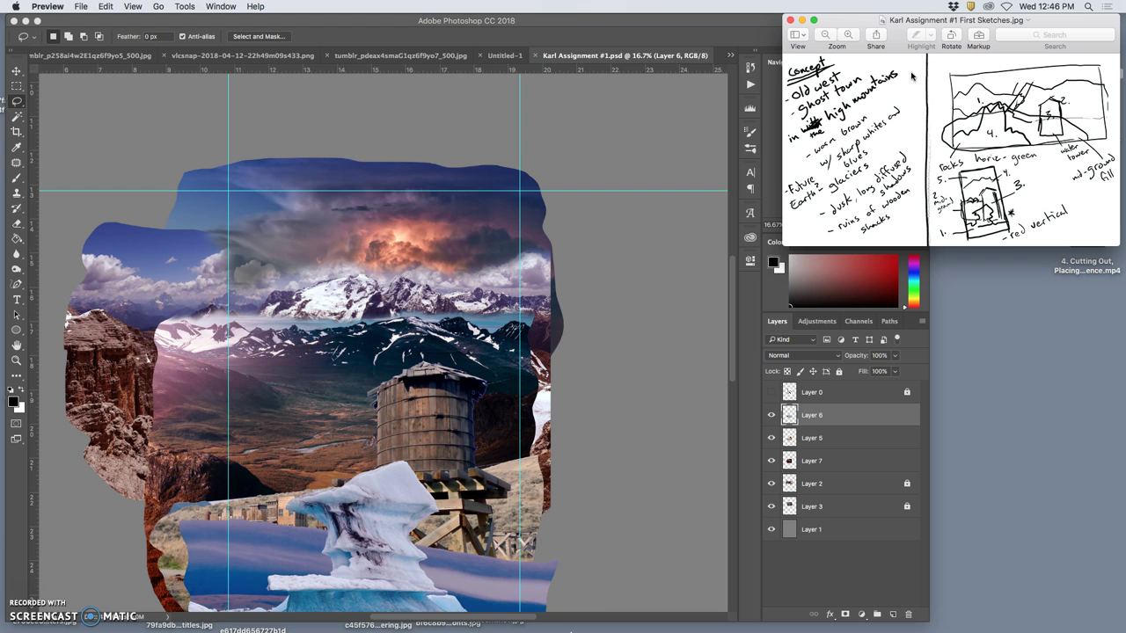
click(766, 480)
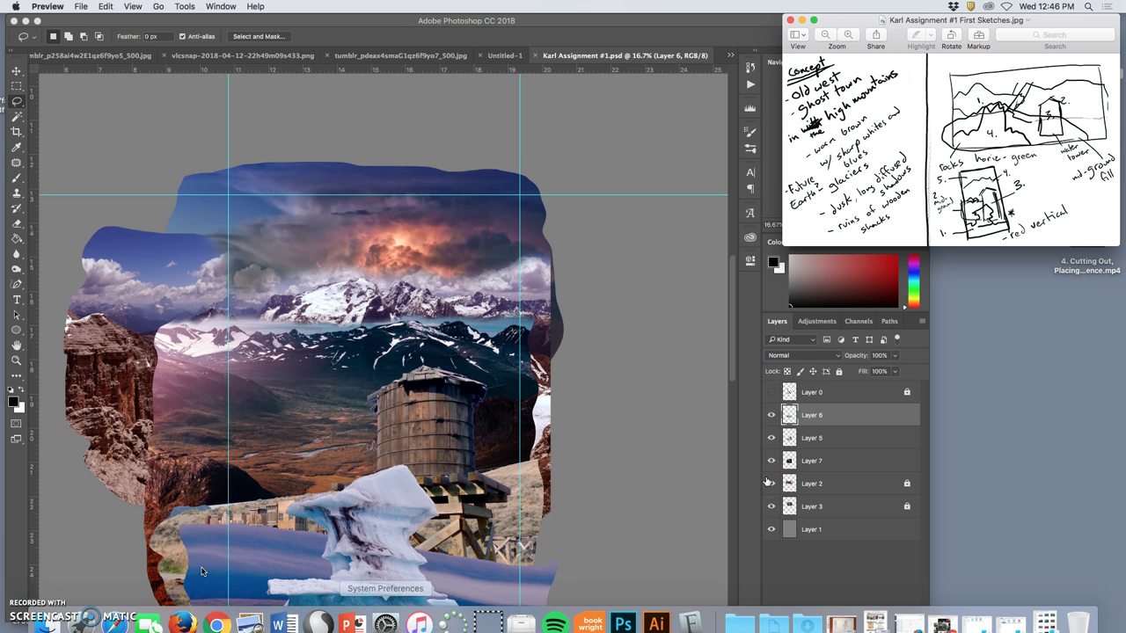